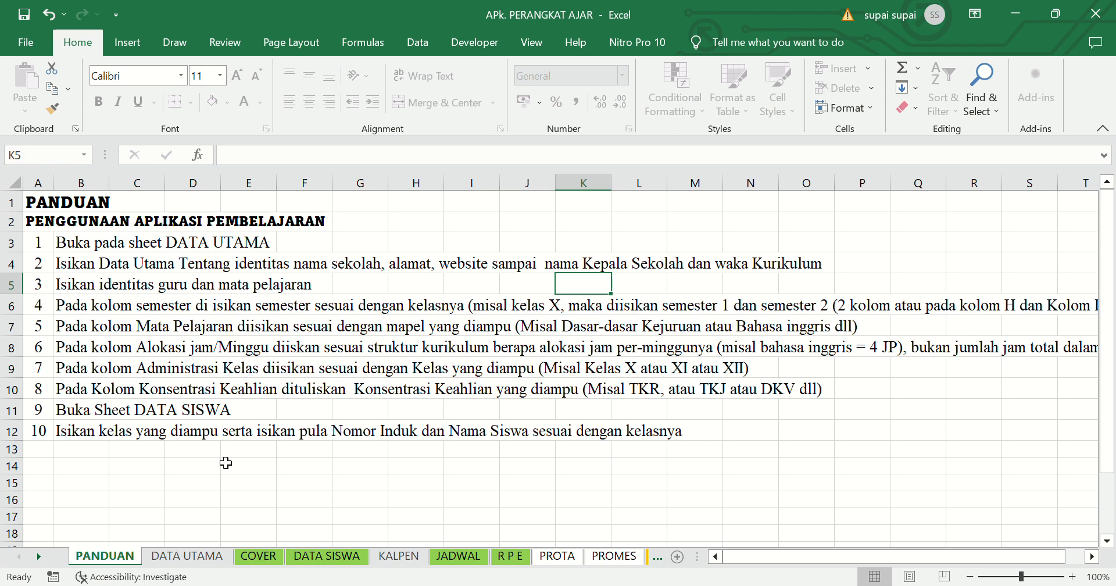
- Open the DATA UTAMA sheet and examine the school name, address, city and postal code fields
left_click(185, 558)
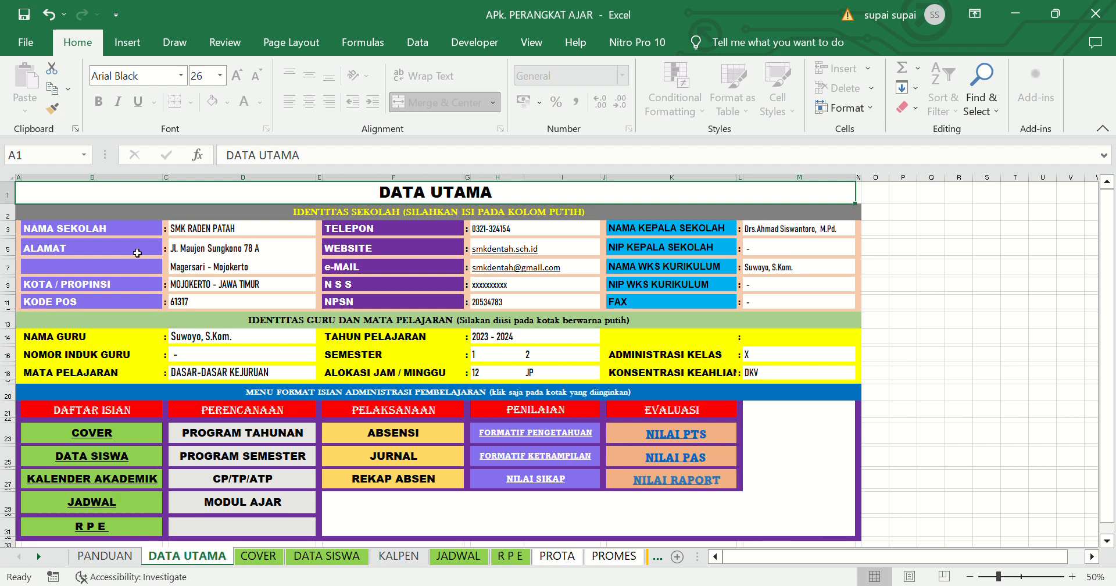
left_click(208, 229)
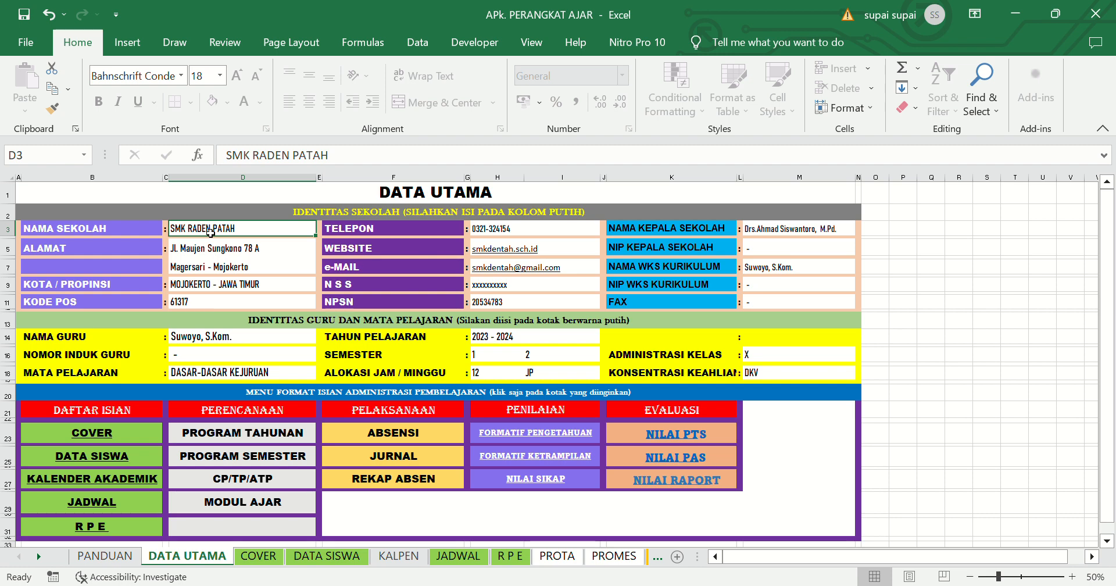
key("Down")
key("Down")
key("Down")
key("Down")
key("Down")
key("Down")
key("Down")
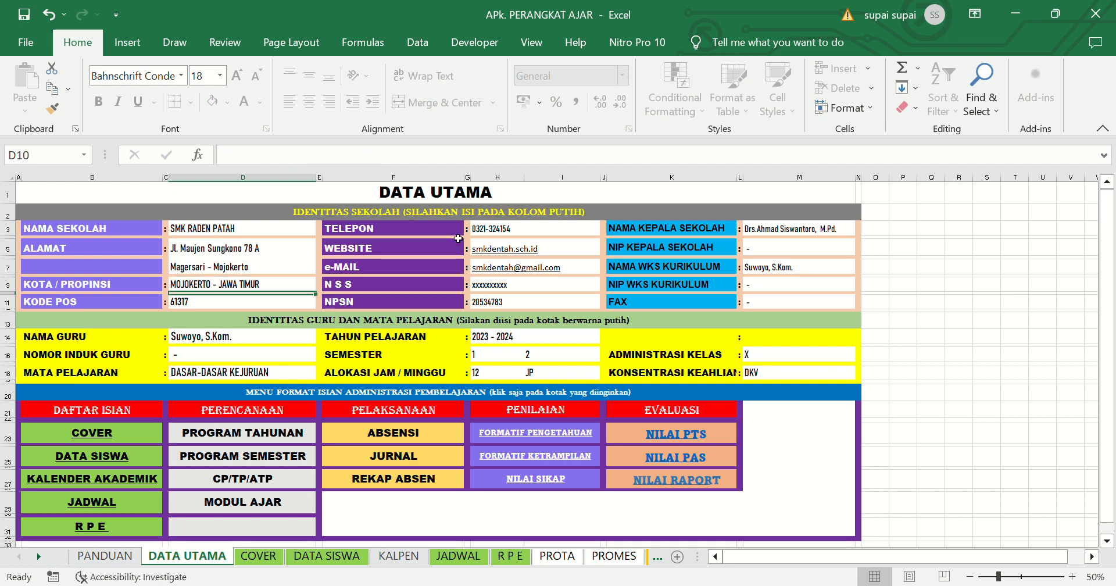
- Examine the school's telephone, website, e-mail, NSS and NPSN fields
left_click(514, 237)
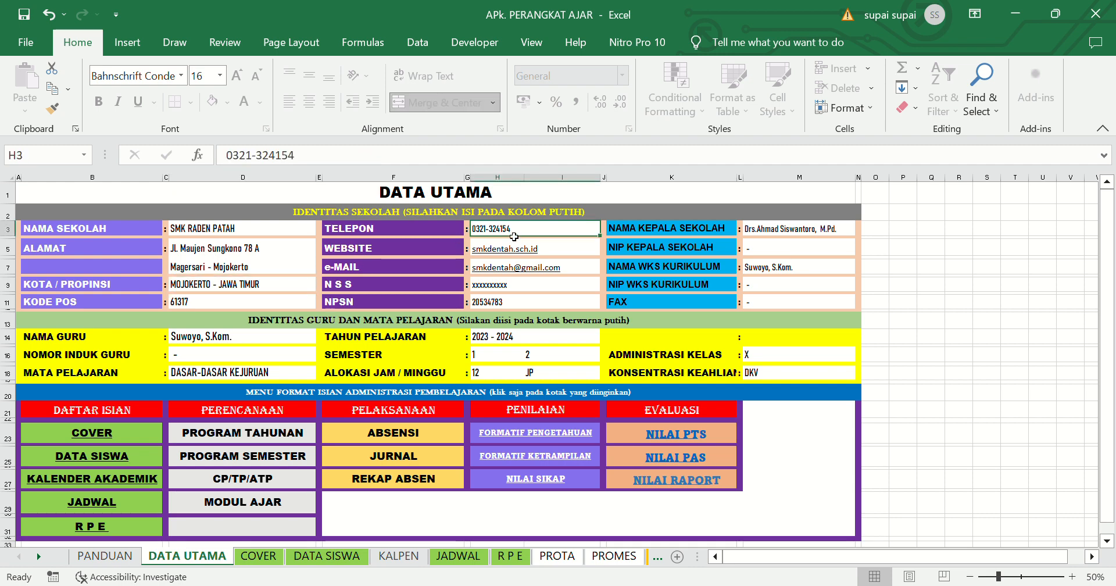
key("Down")
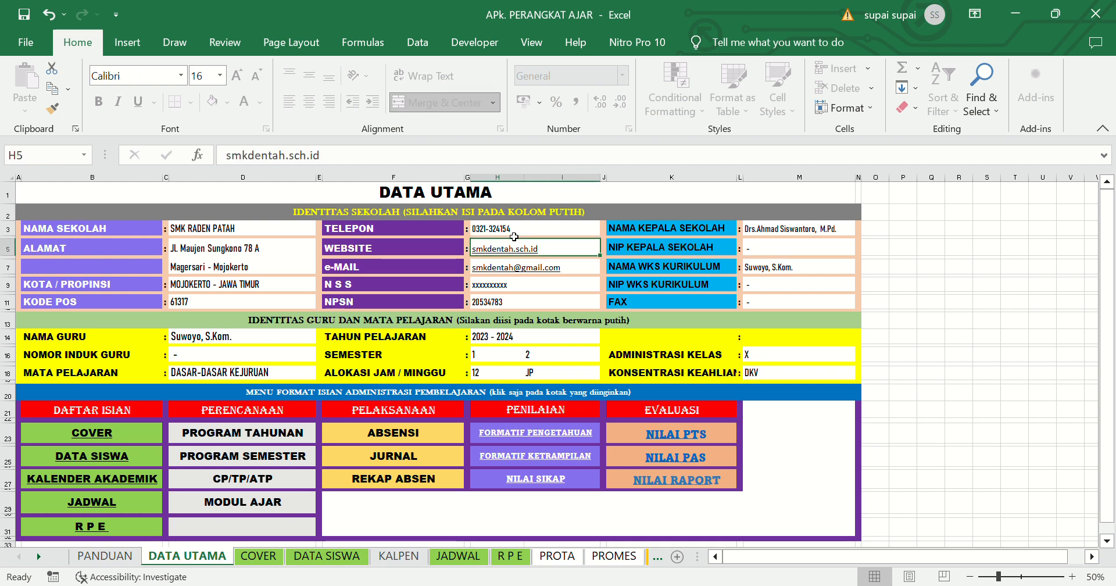
key("Down")
key("Down")
key("Down")
key("Down")
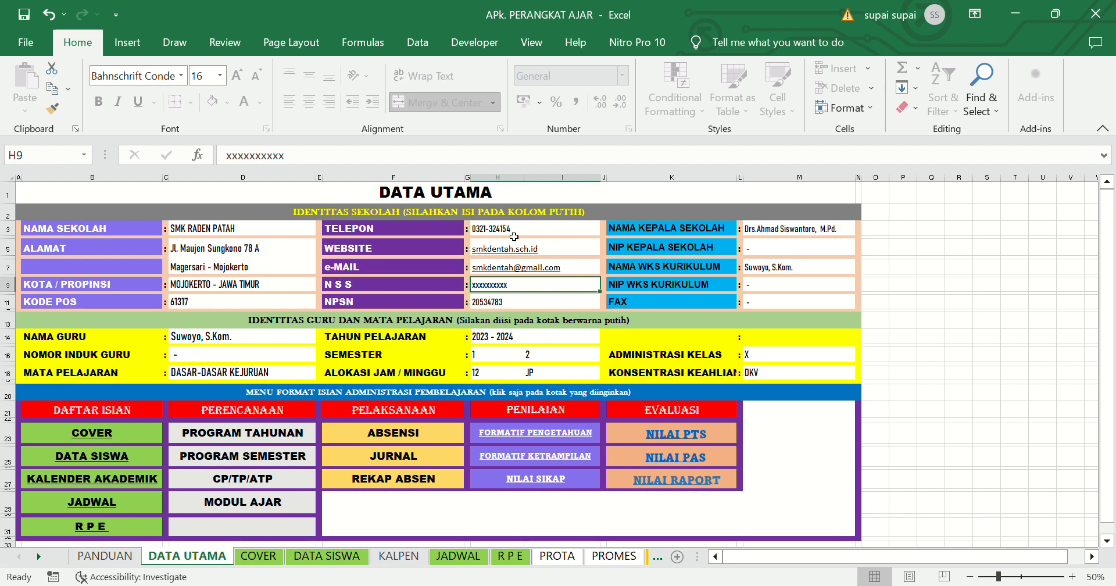
- Examine the name and NIP fields of the principal and curriculum deputy, down to the fax field
left_click(807, 234)
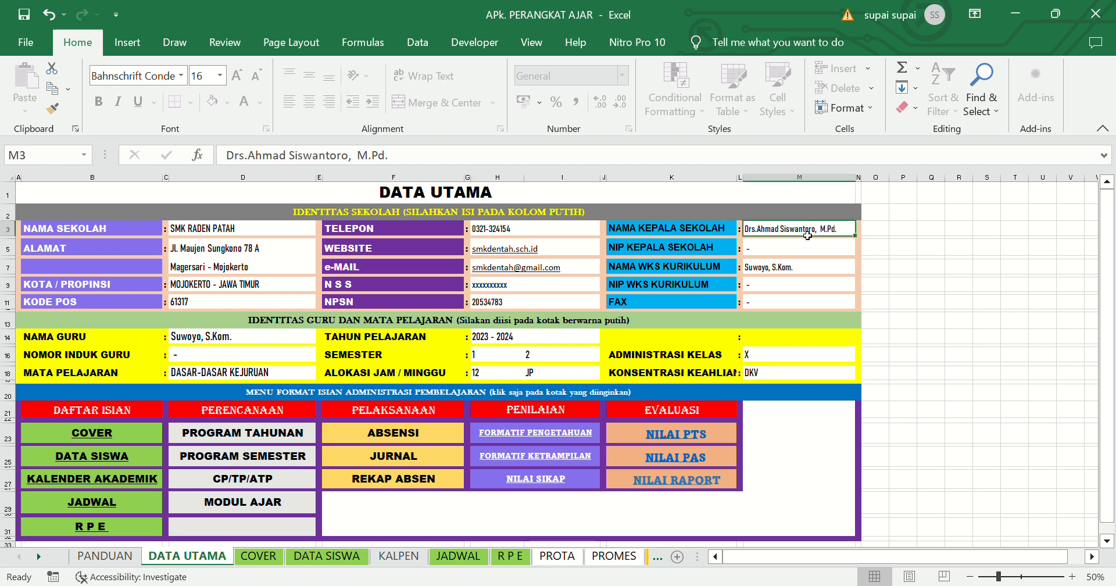
key("Down")
key("Down")
key("Down")
key("Down")
key("Down")
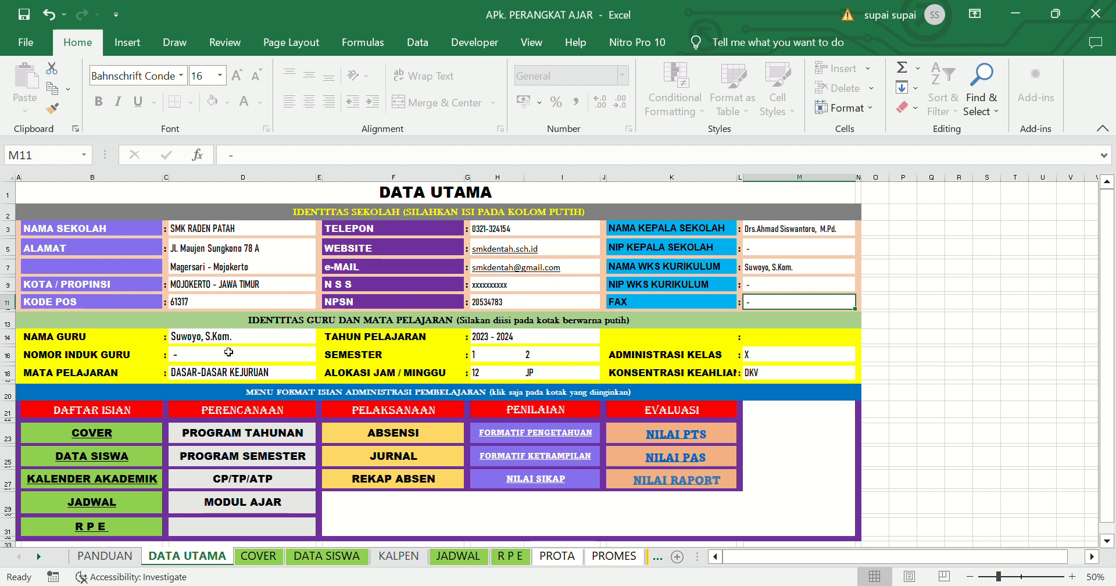
- Examine the teacher's name, ID number and subject fields, plus the TAHUN PELAJARAN field
left_click(208, 338)
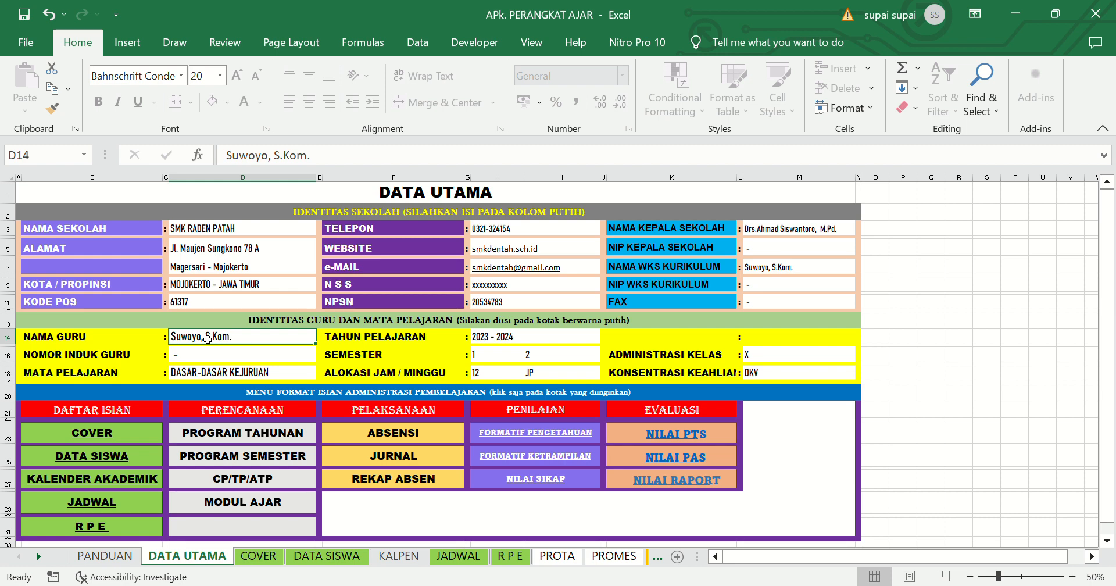
key("Down")
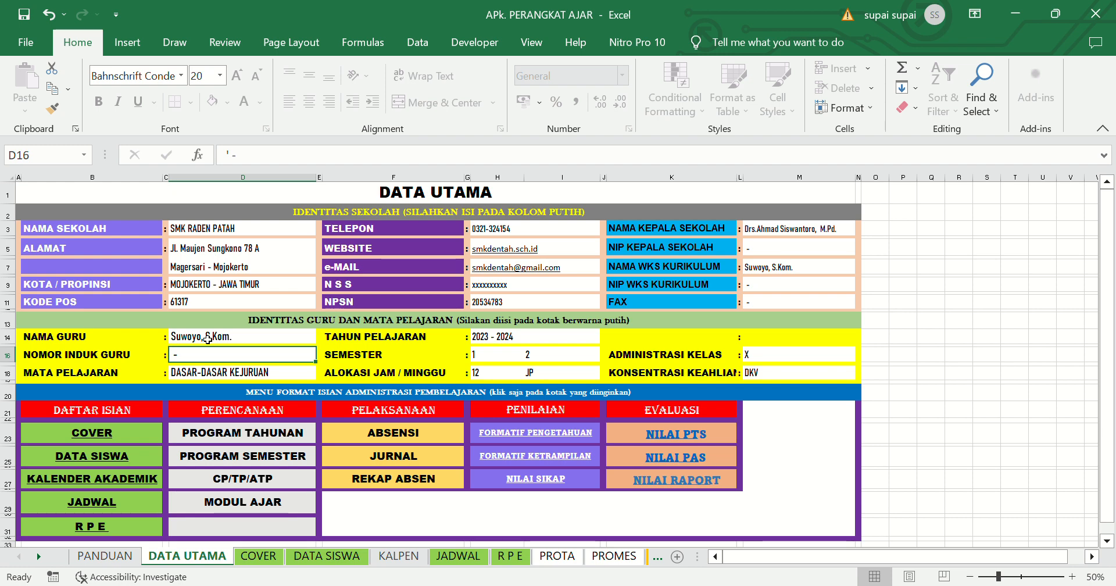
left_click(201, 383)
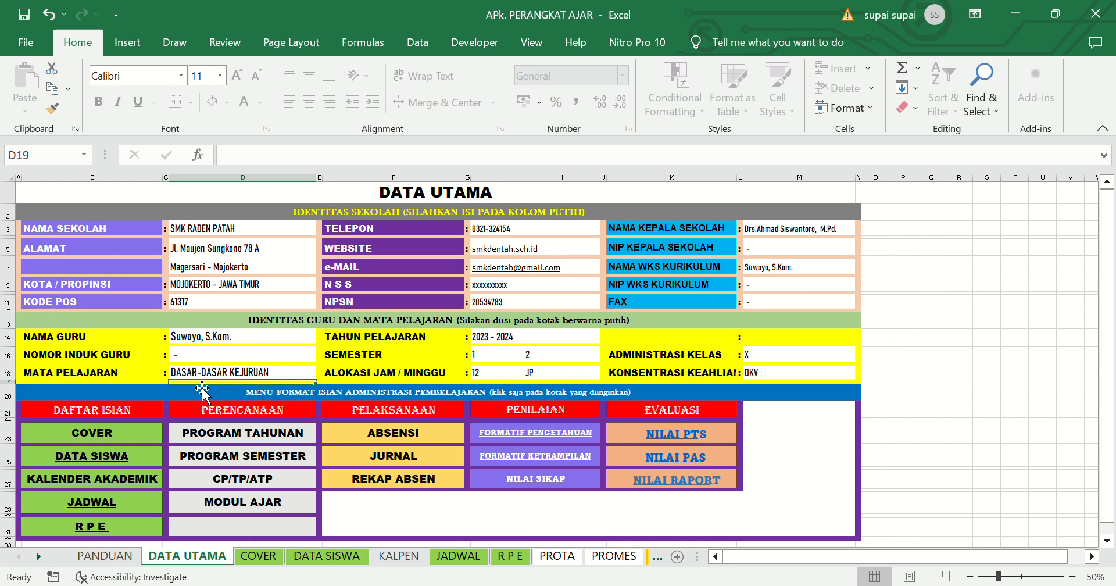
left_click(499, 342)
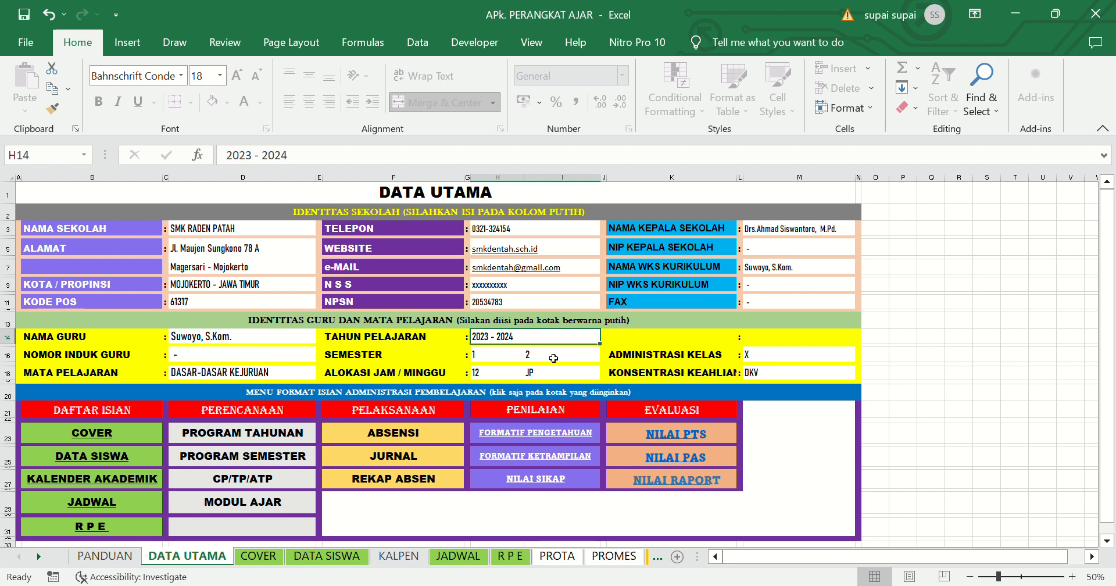
- Set the two SEMESTER cells to 3 and 4
left_click(492, 357)
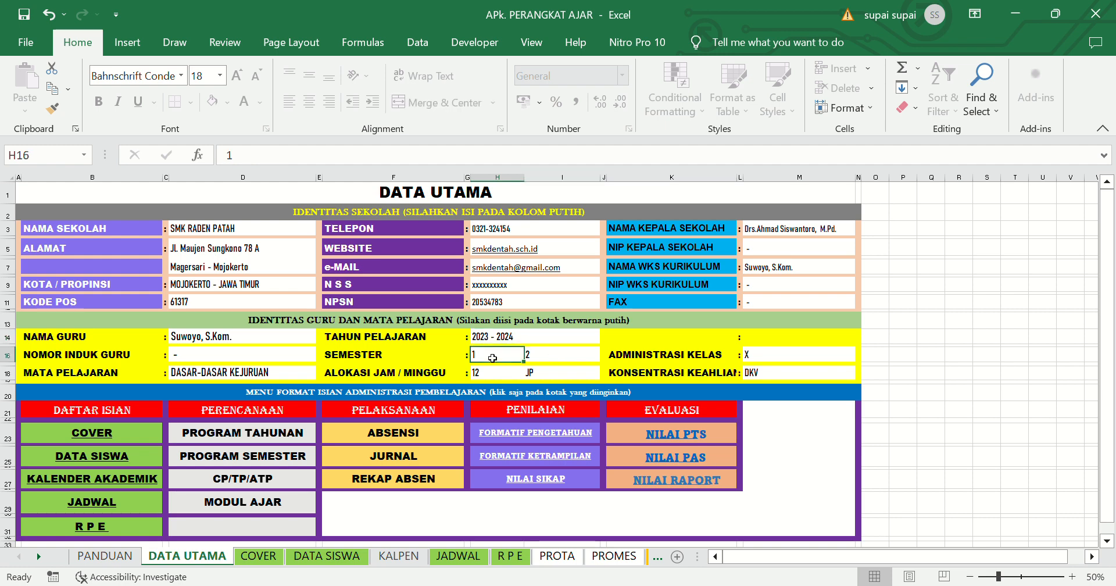
key("Right")
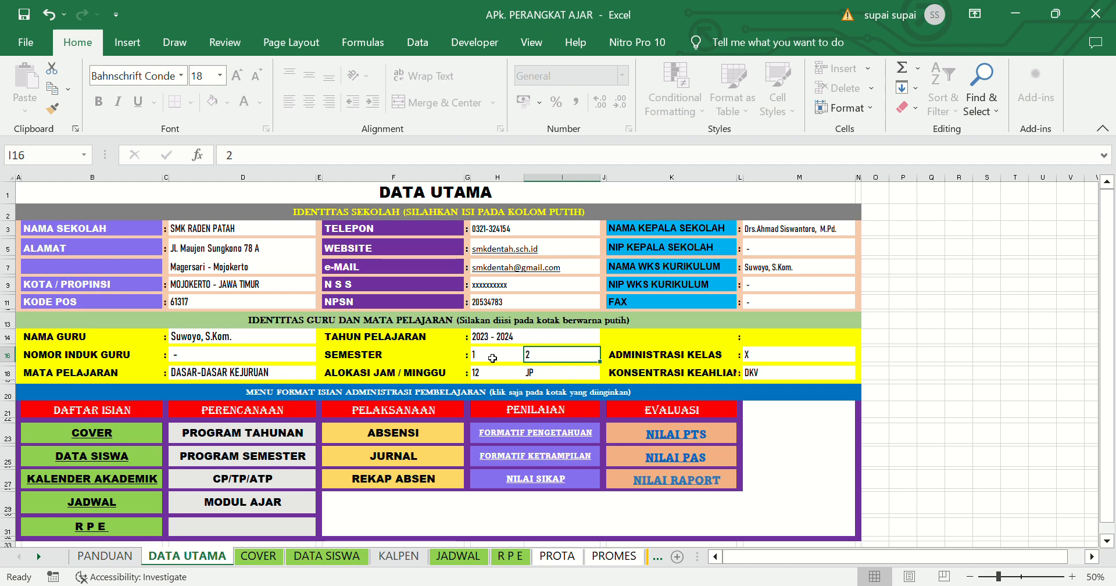
key("Left")
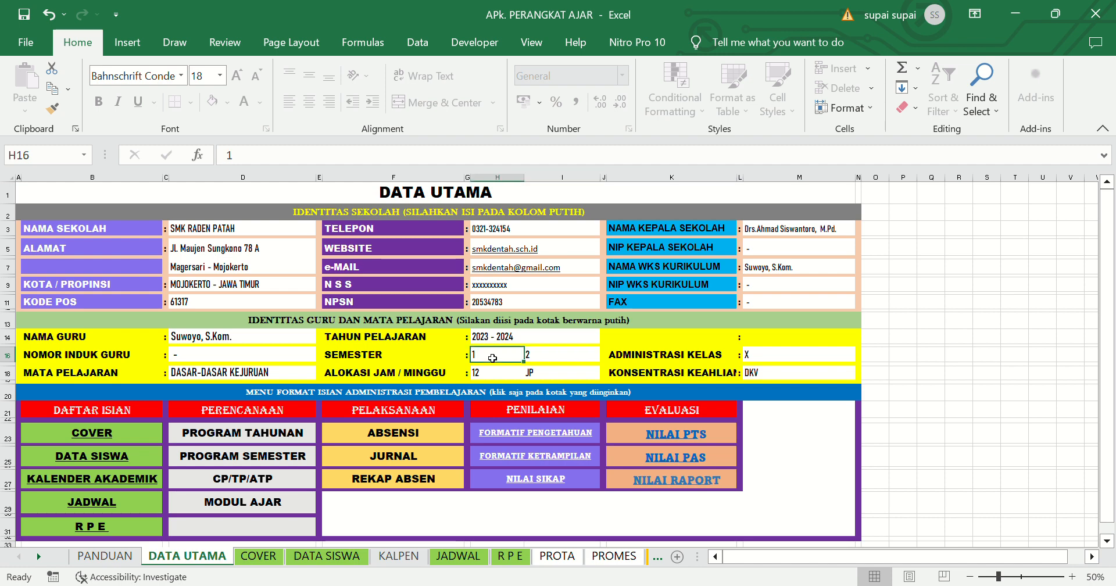
type("3")
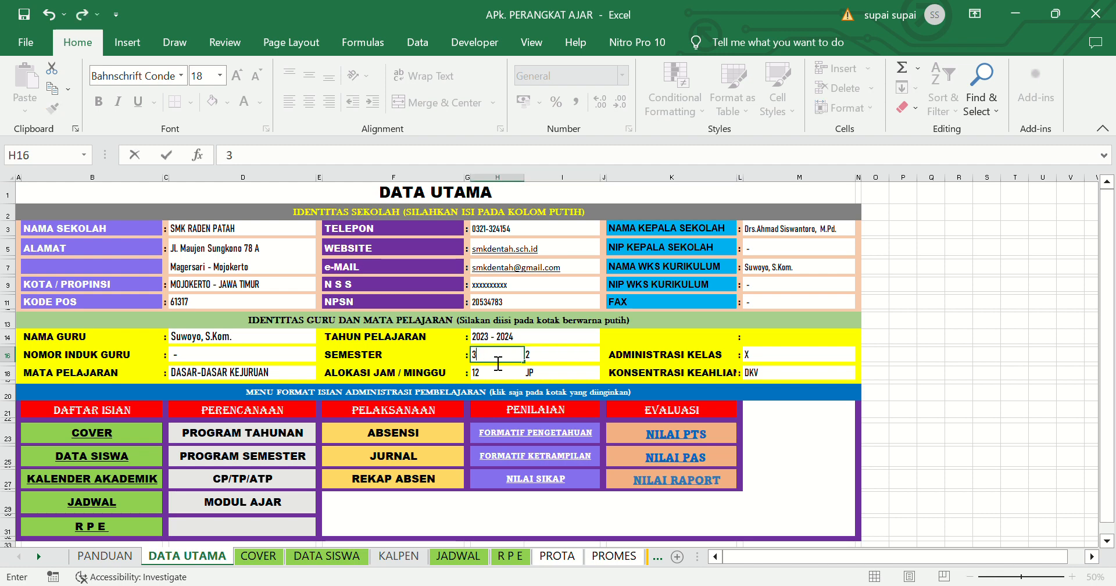
key("Right")
type("4")
key("Return")
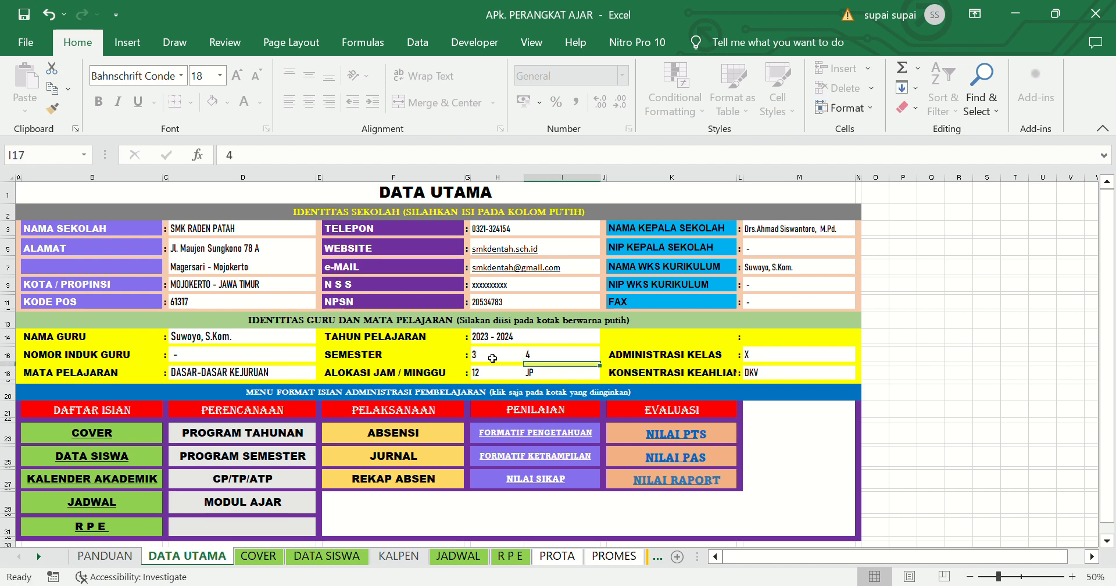
- Set the two SEMESTER cells to 1 and 2
key("Up")
key("Left")
key("Left")
key("Right")
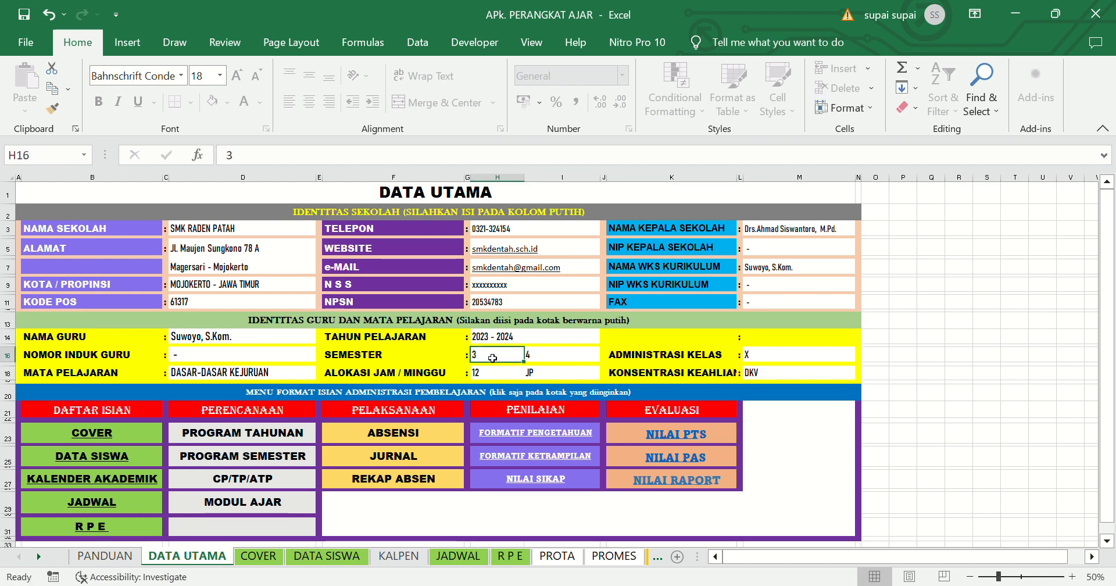
type("1")
key("Right")
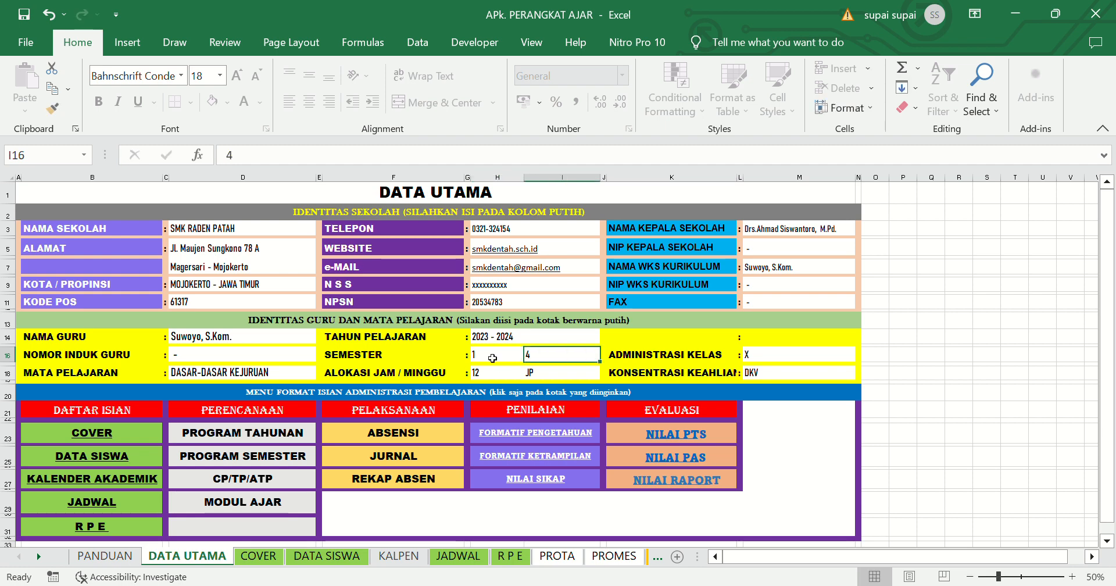
type("2")
key("Return")
- Examine the weekly hours allocation, ADMINISTRASI KELAS and KONSENTRASI KEAHLIAN fields
key("Down")
key("Left")
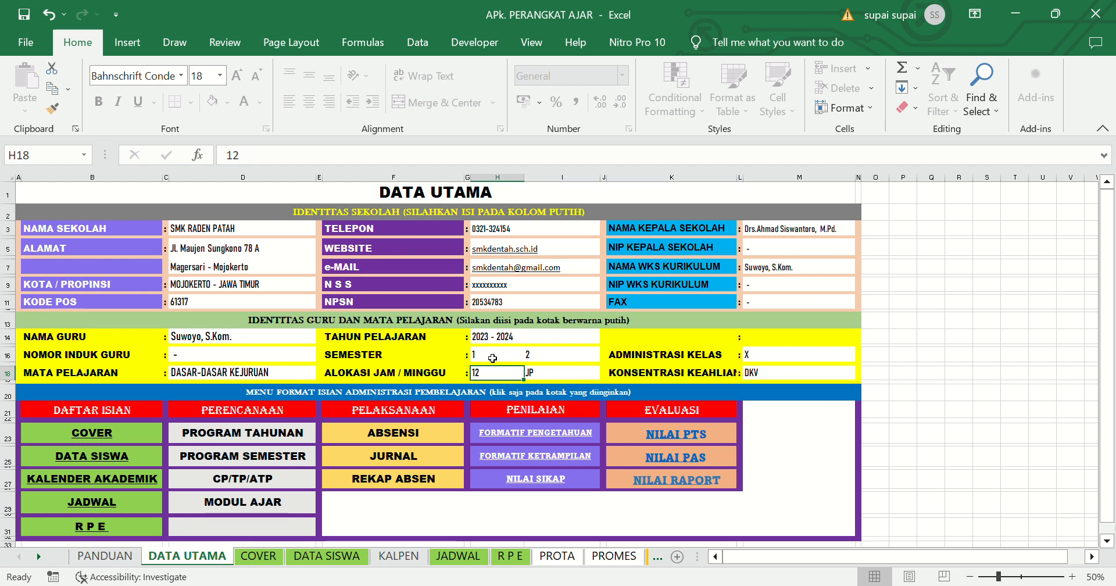
left_click(795, 360)
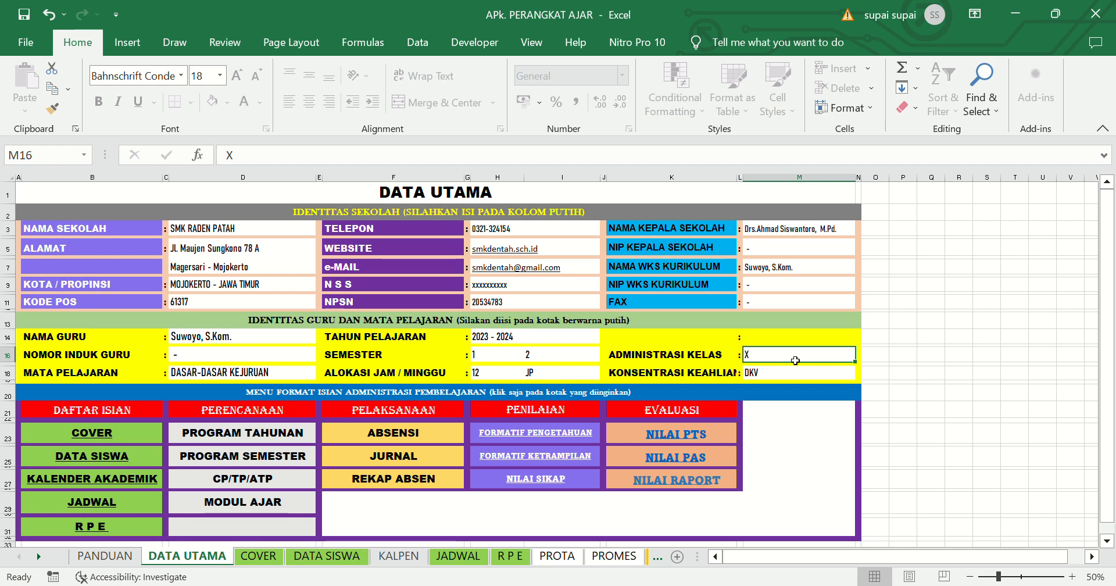
left_click(780, 375)
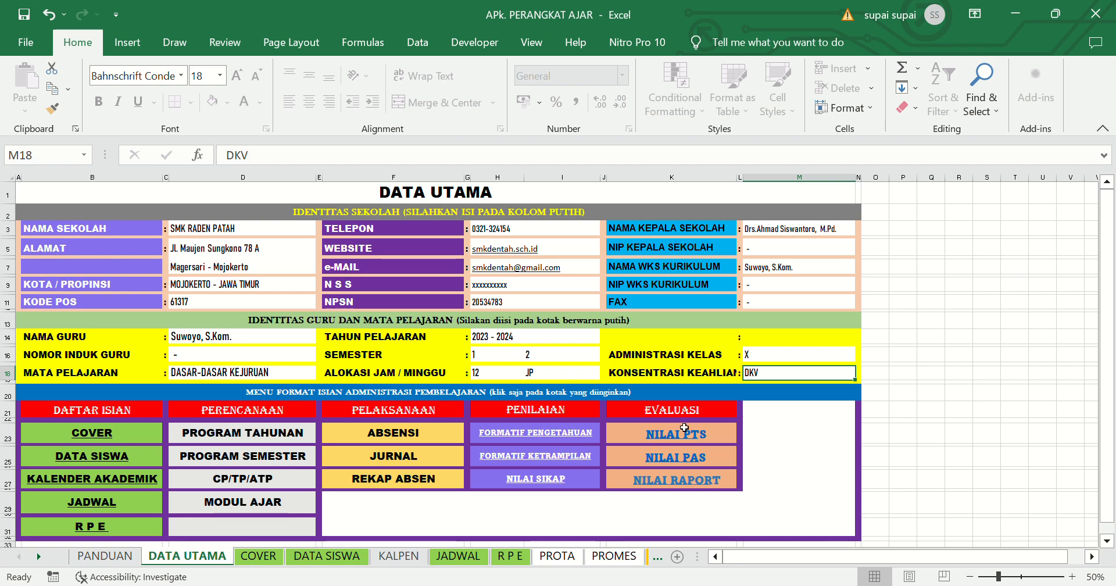
- Open the COVER sheet from the menu and examine the whole cover, from the letterhead down to the school name and regency
left_click(92, 433)
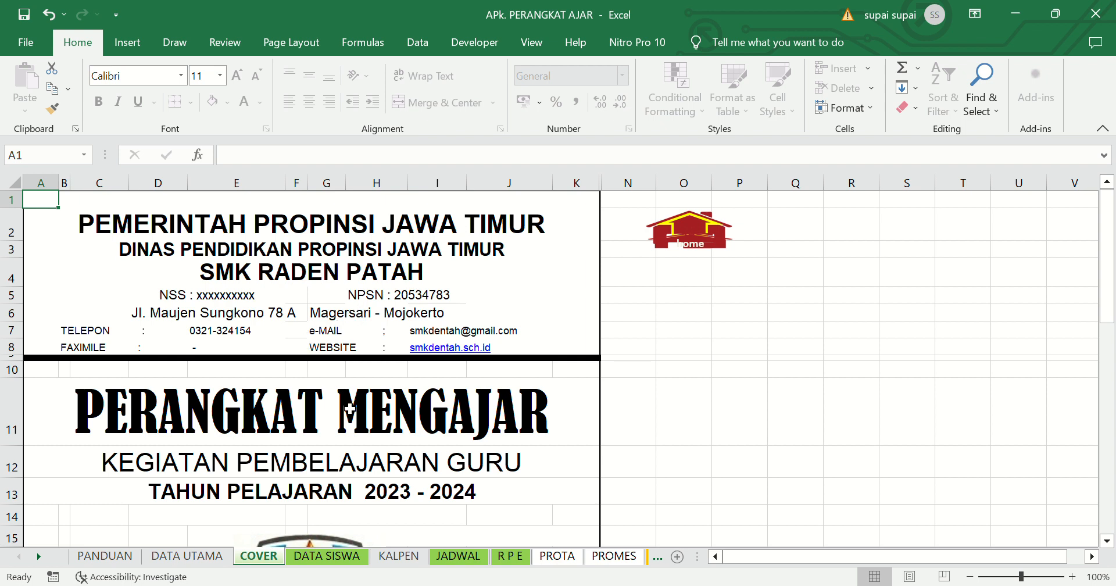
left_click(536, 470)
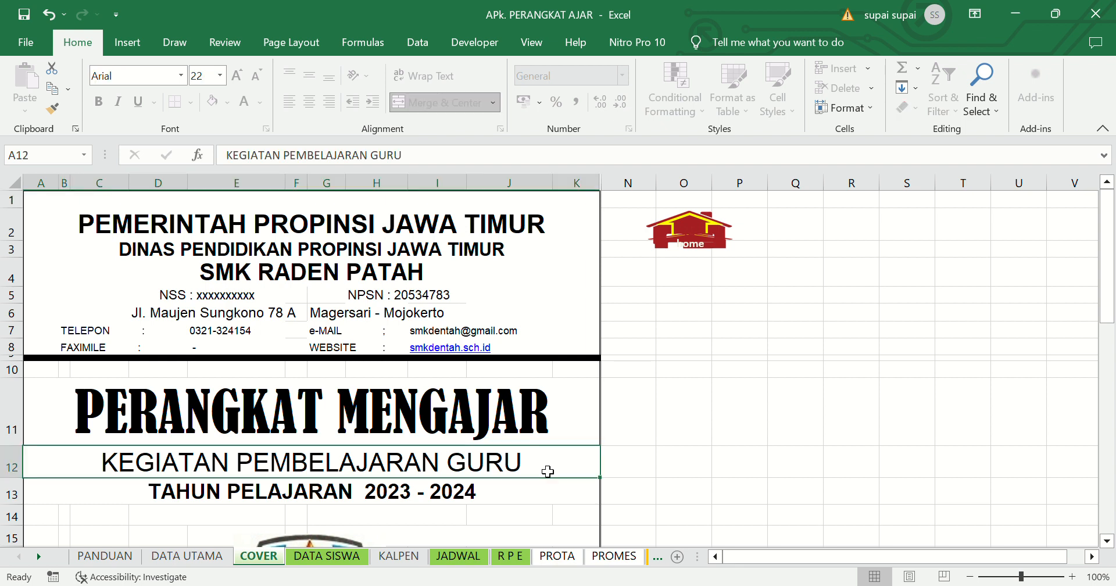
key("Down")
key("Down")
key("Down")
key("Down")
key("Down")
key("Down")
key("Down")
key("Down")
key("Down")
key("Down")
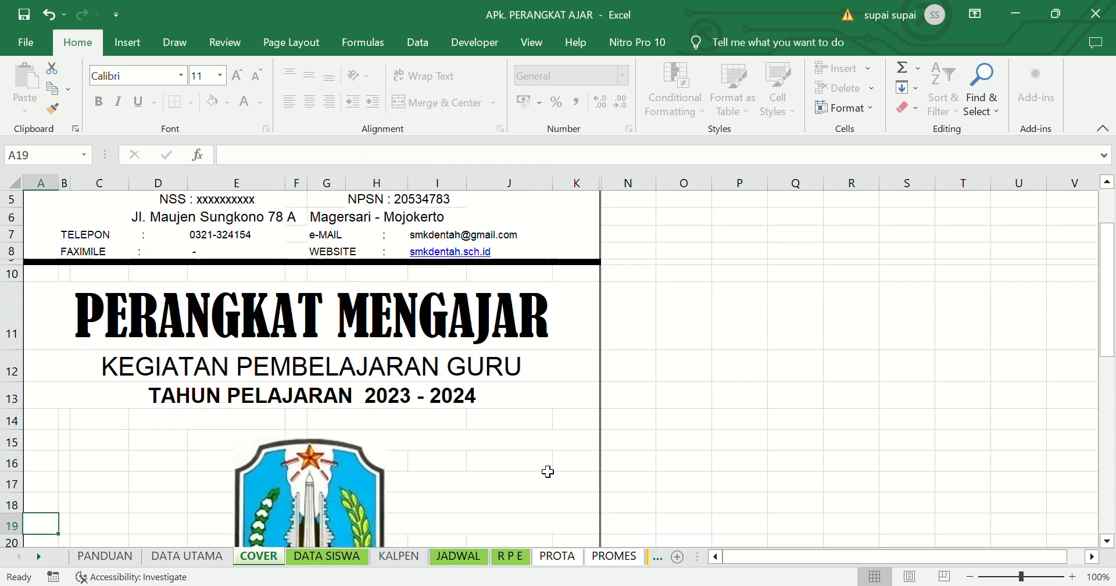
key("Down")
key("Down")
key("Down")
key("Down")
key("Down")
key("Down")
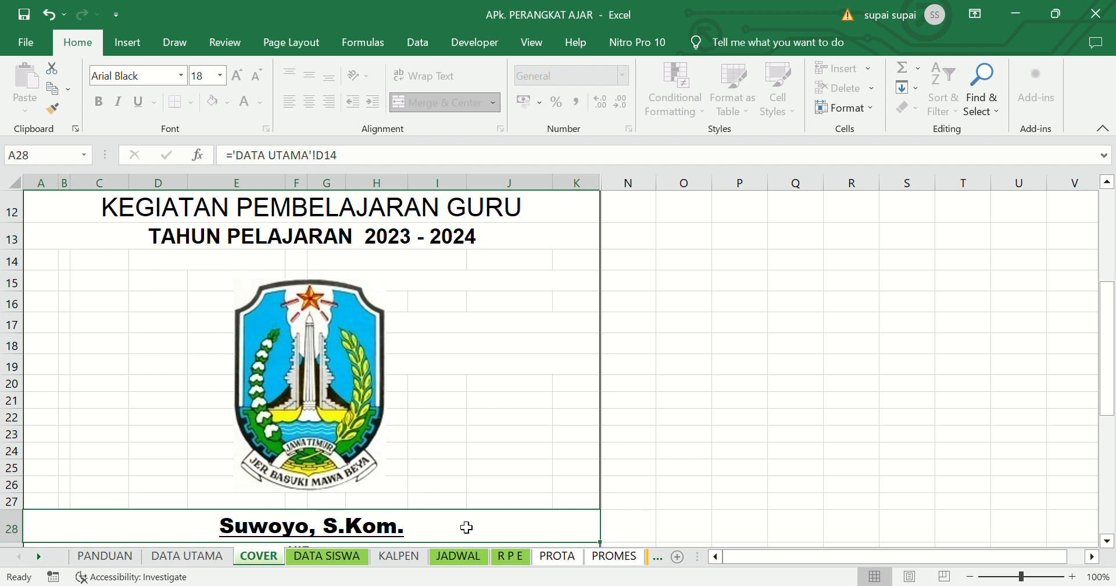
key("Down")
key("Down")
key("Down")
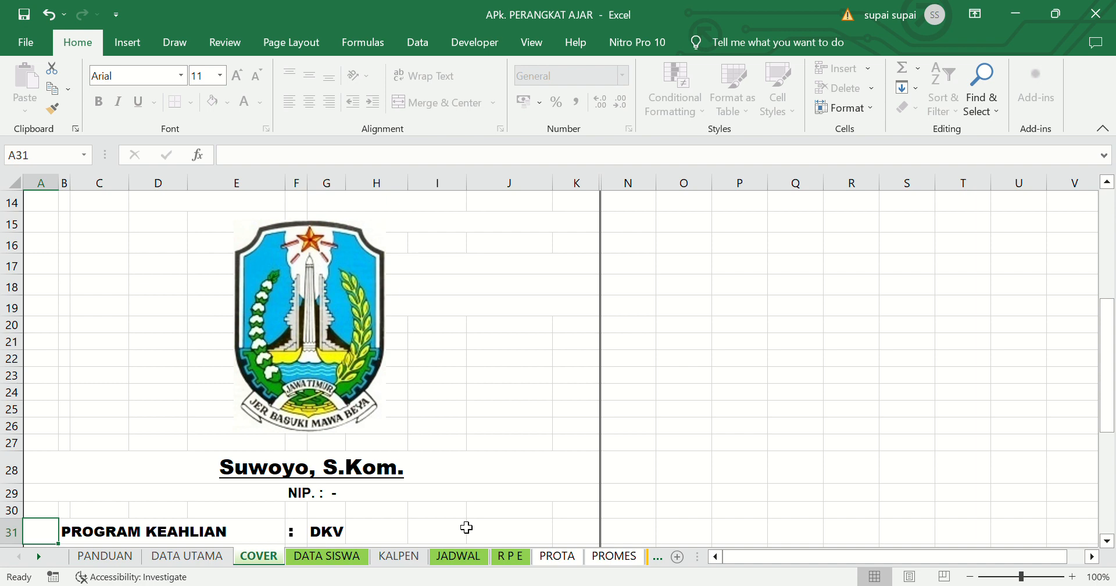
key("Down")
key("Down")
key("Down")
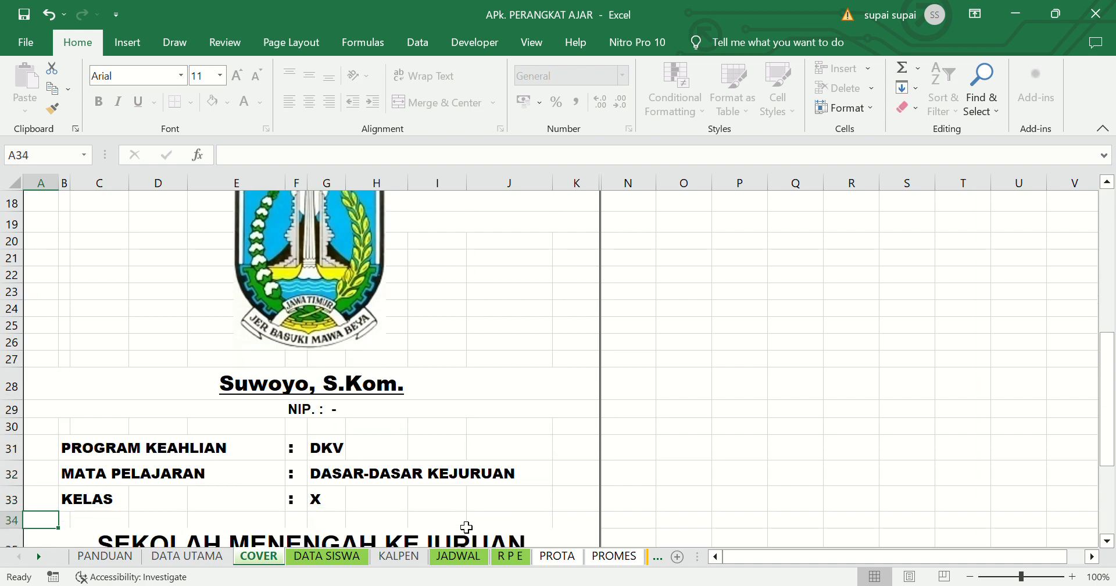
key("Down")
key("Down")
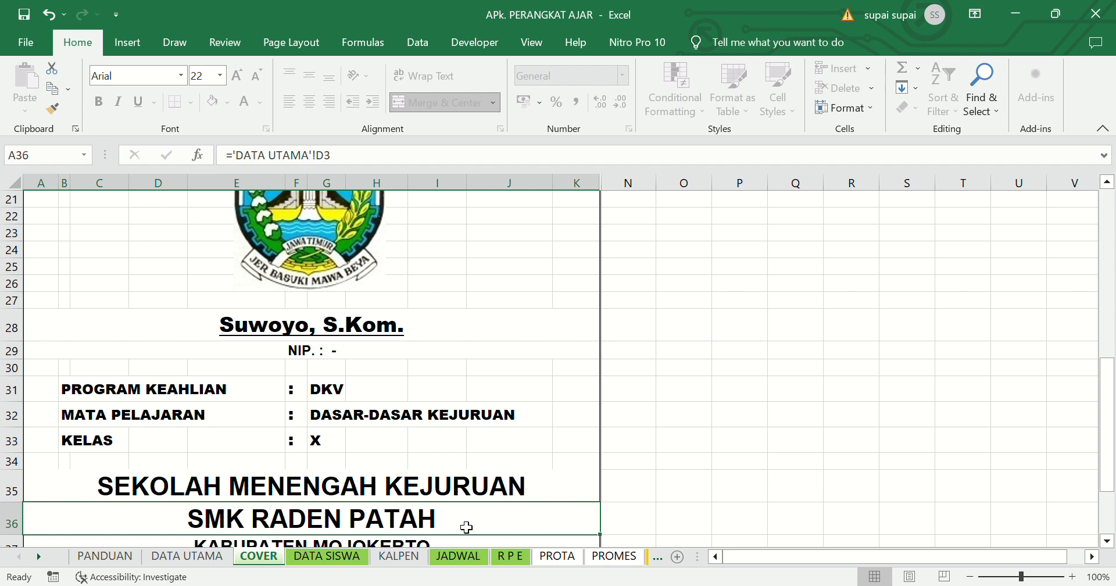
key("Down")
key("Down")
key("Down")
key("Down")
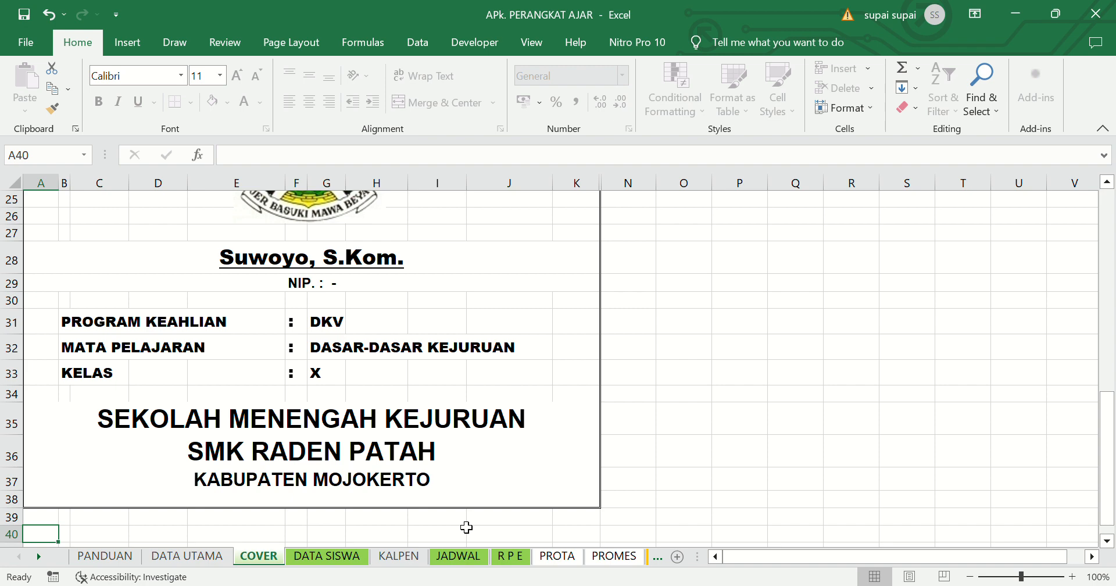
key("ctrl+Home")
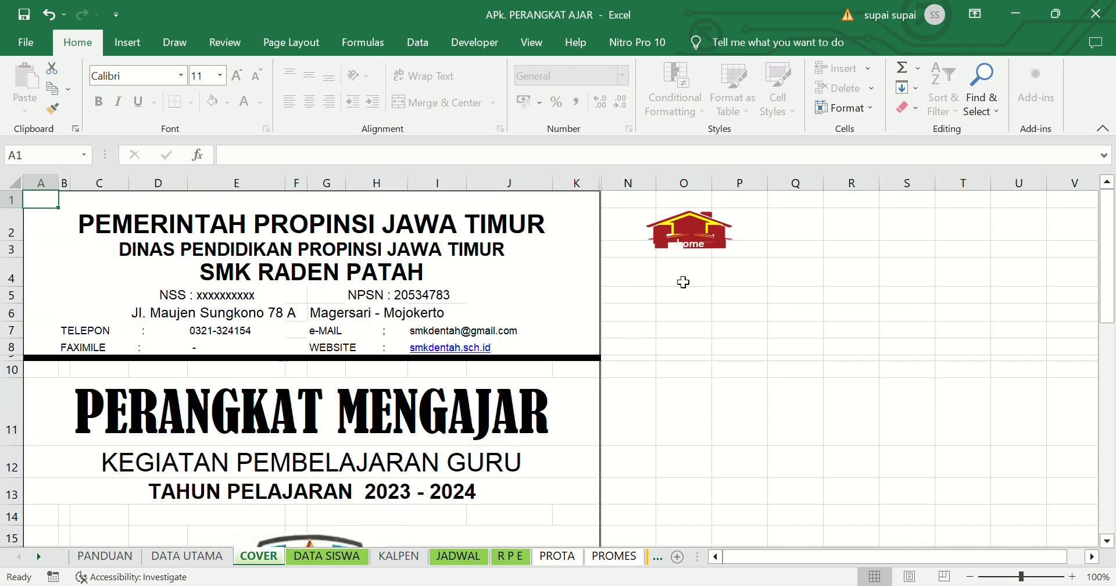
- Open the DATA SISWA sheet through the DATA UTAMA menu and enter X DKV 1 as the first class
left_click(697, 238)
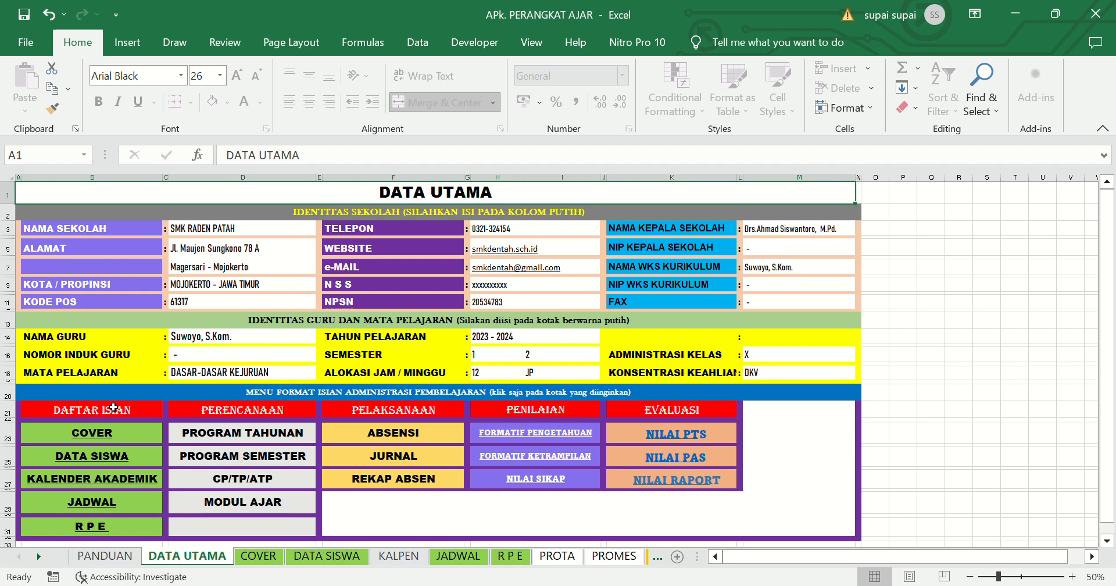
left_click(114, 461)
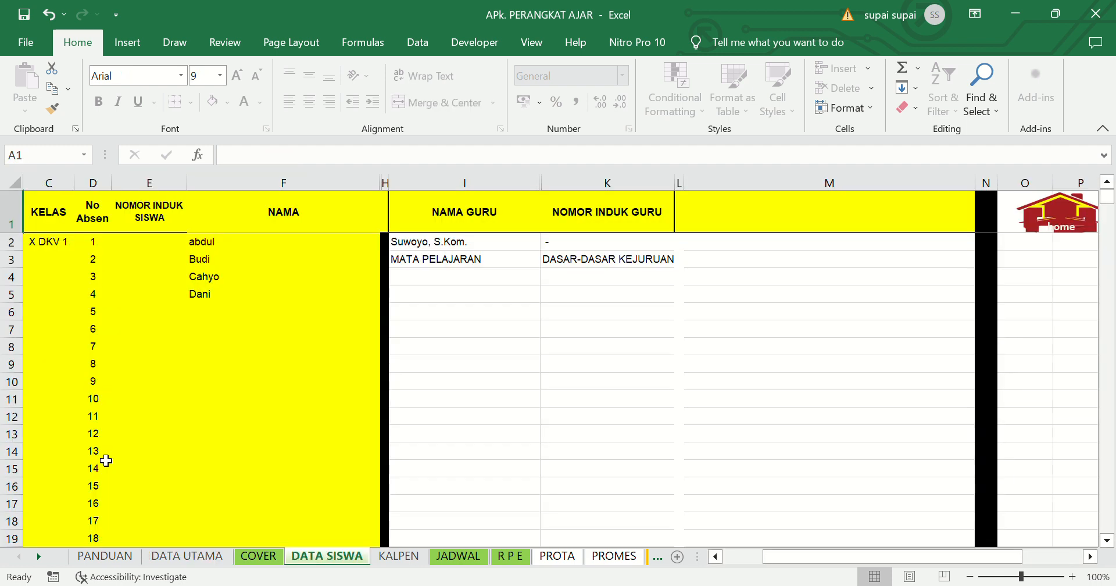
left_click(71, 246)
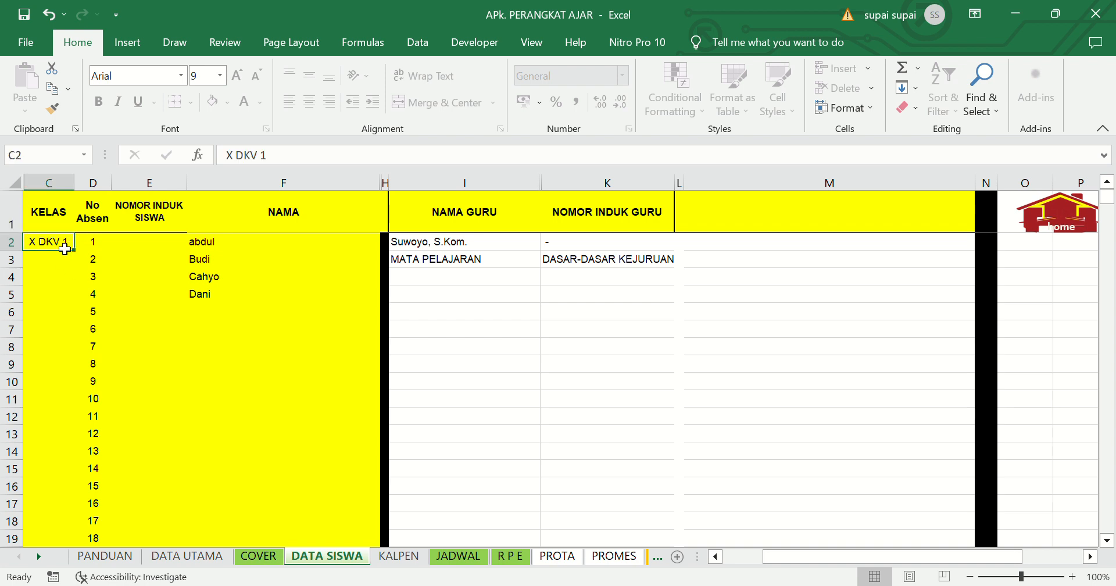
type("X")
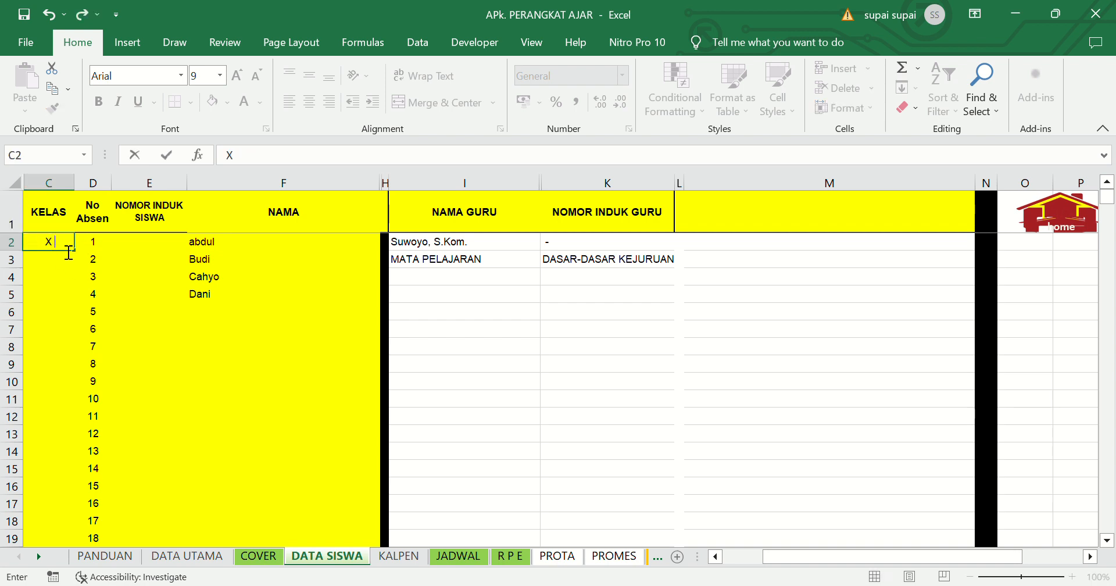
type(" DKV 1")
- Examine the NOMOR INDUK SISWA cells beside the first four students
left_click(153, 249)
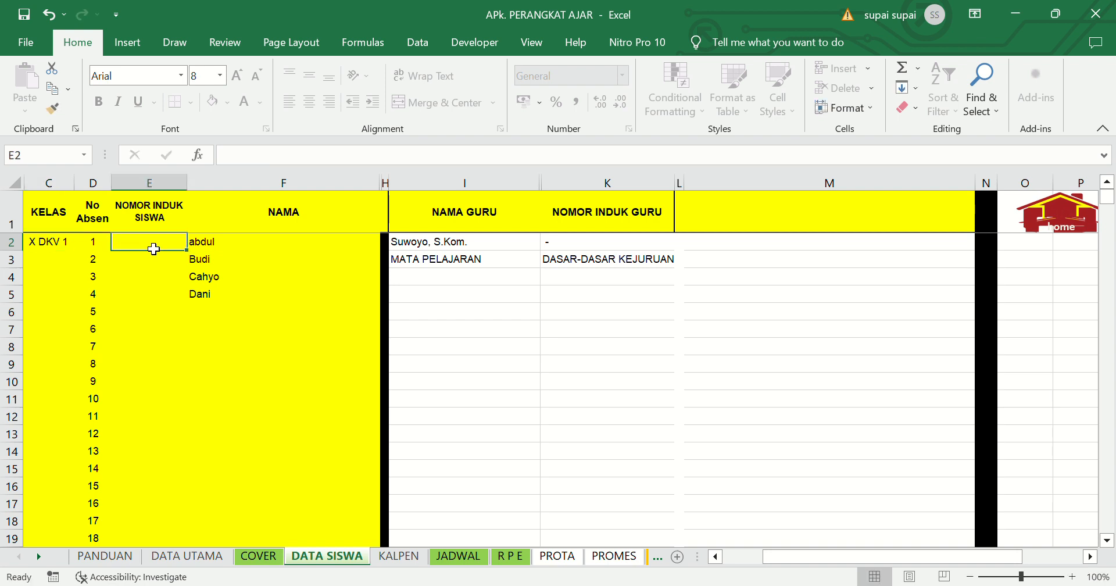
key("Down")
key("Down")
key("Down")
key("Down")
key("Up")
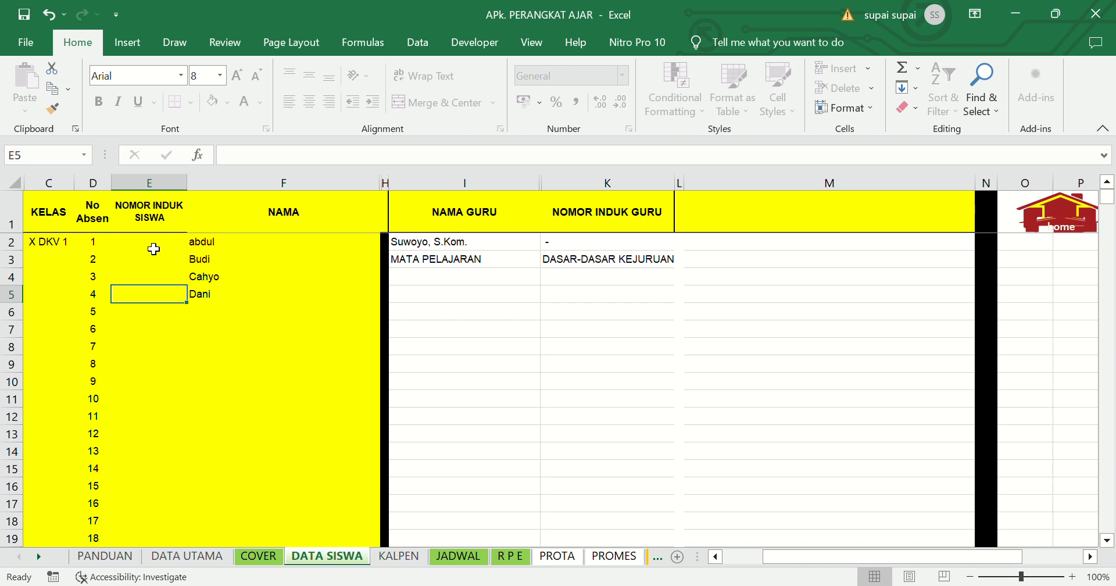
left_click(153, 250)
- Enter the names of students 1 and 2 of class X DKV 1, each with an initial capital
key("Right")
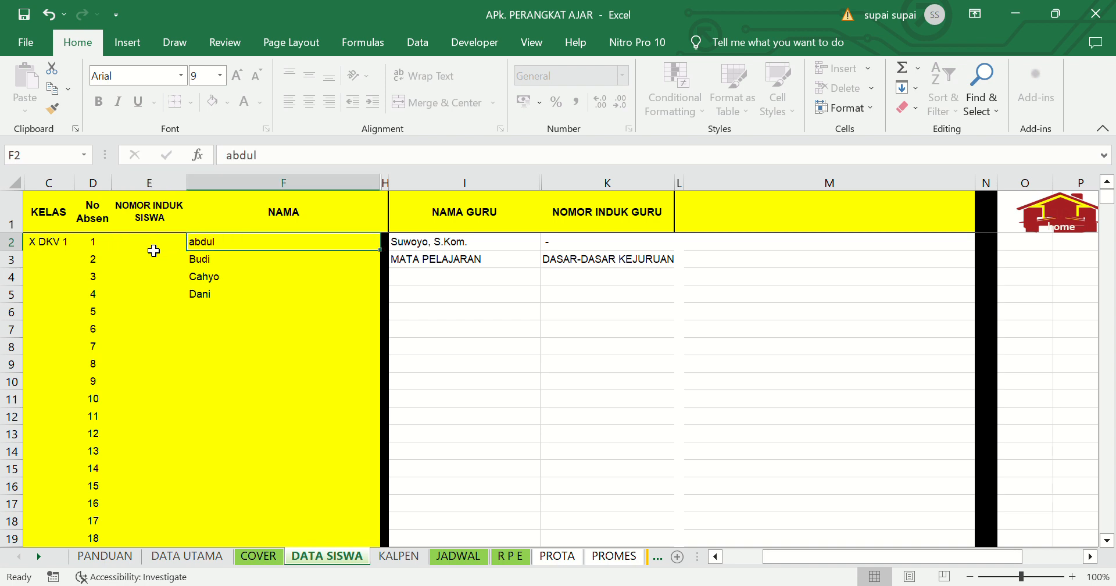
type("a")
key("BackSpace")
type("A")
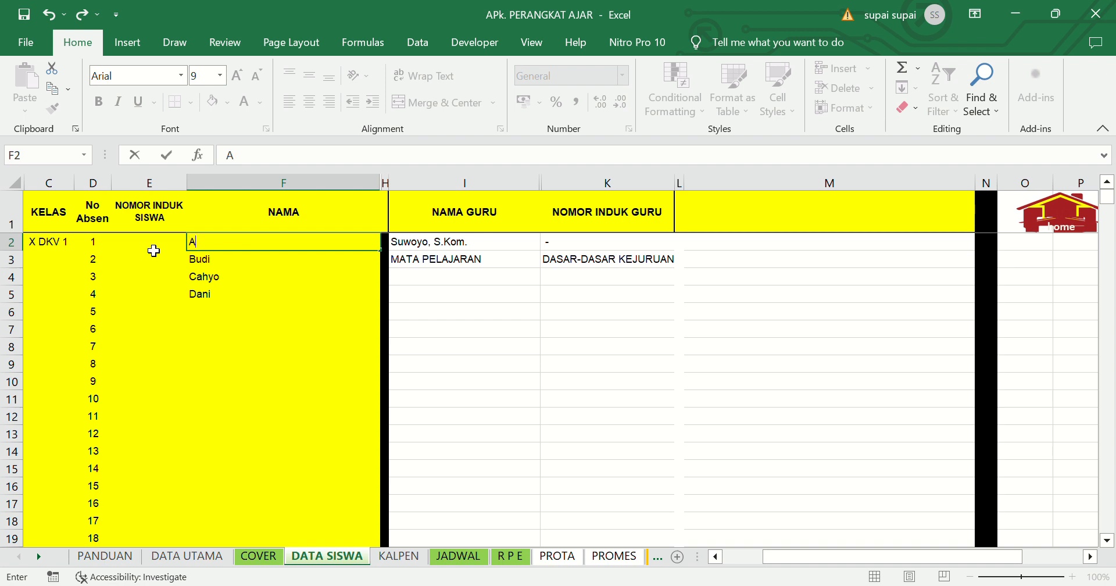
type("bdul")
key("Return")
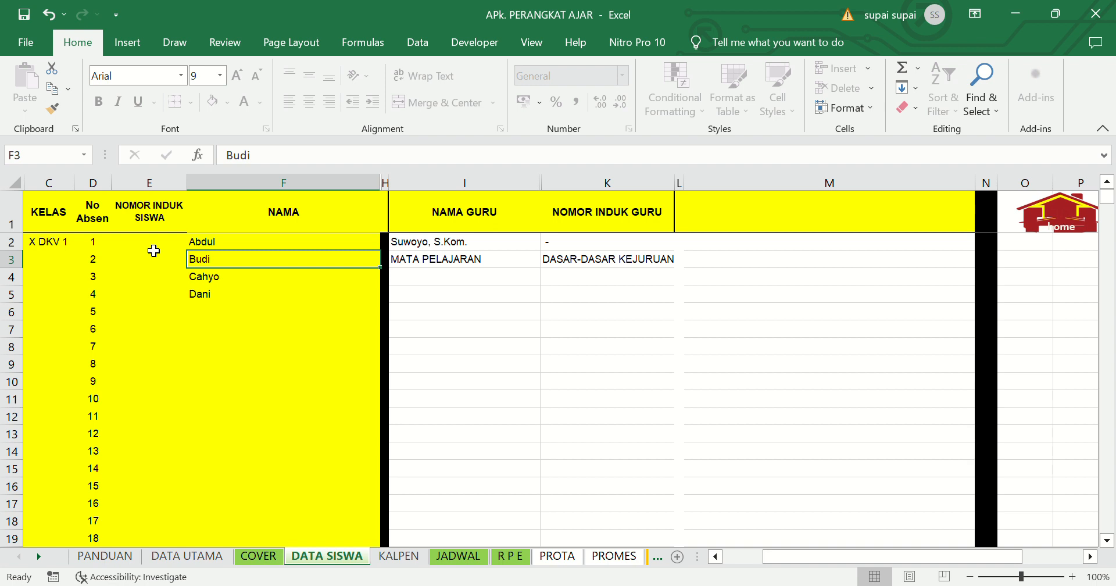
type("Budi")
key("Return")
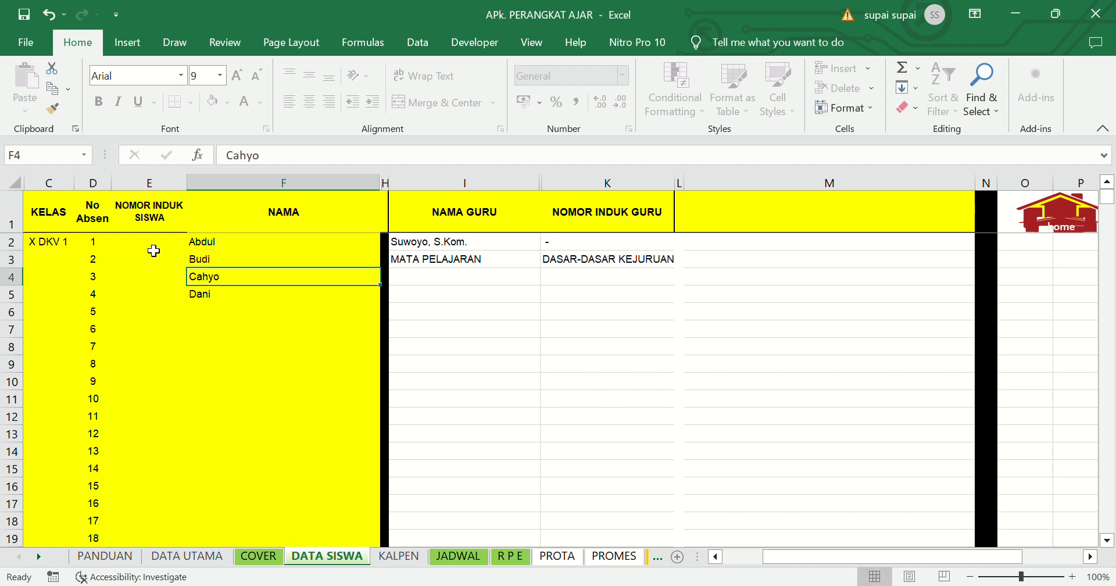
- Enter the names of students 3 and 4 in the NAMA column of class X DKV 1
type("C")
key("BackSpace")
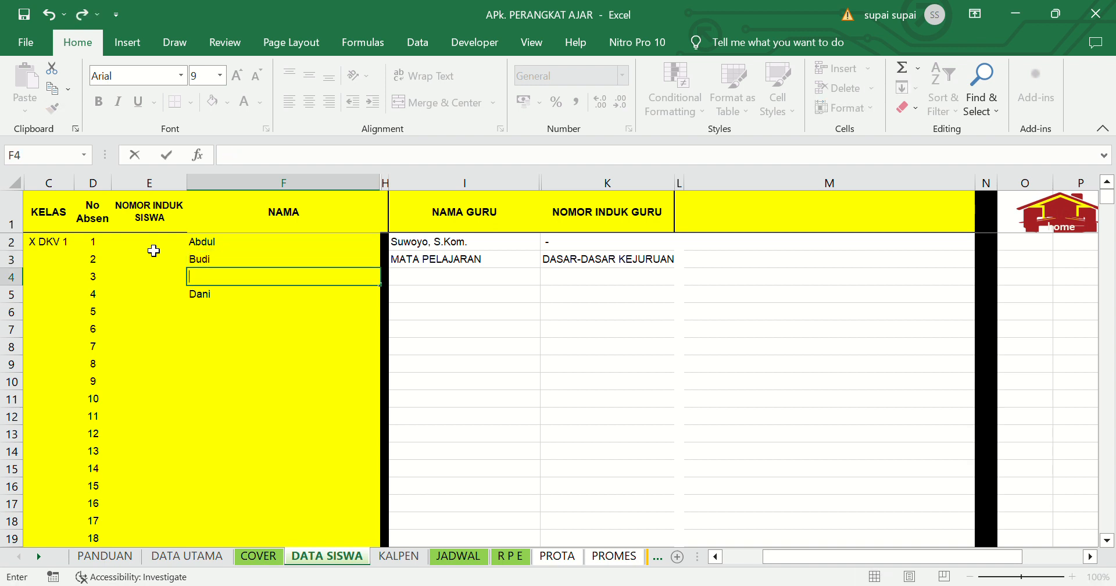
type("cahyono")
key("Return")
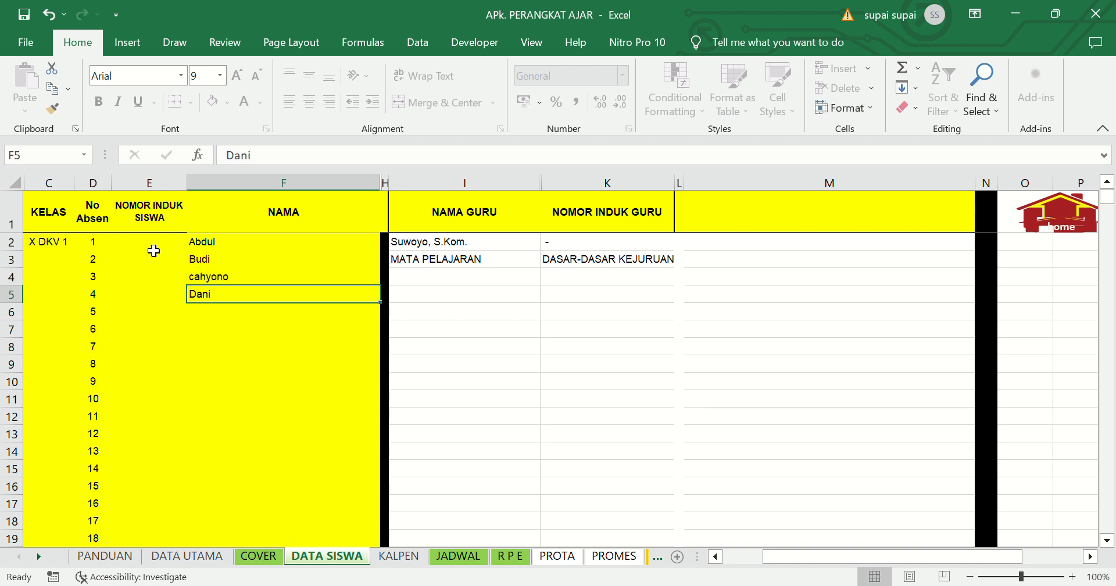
type("da")
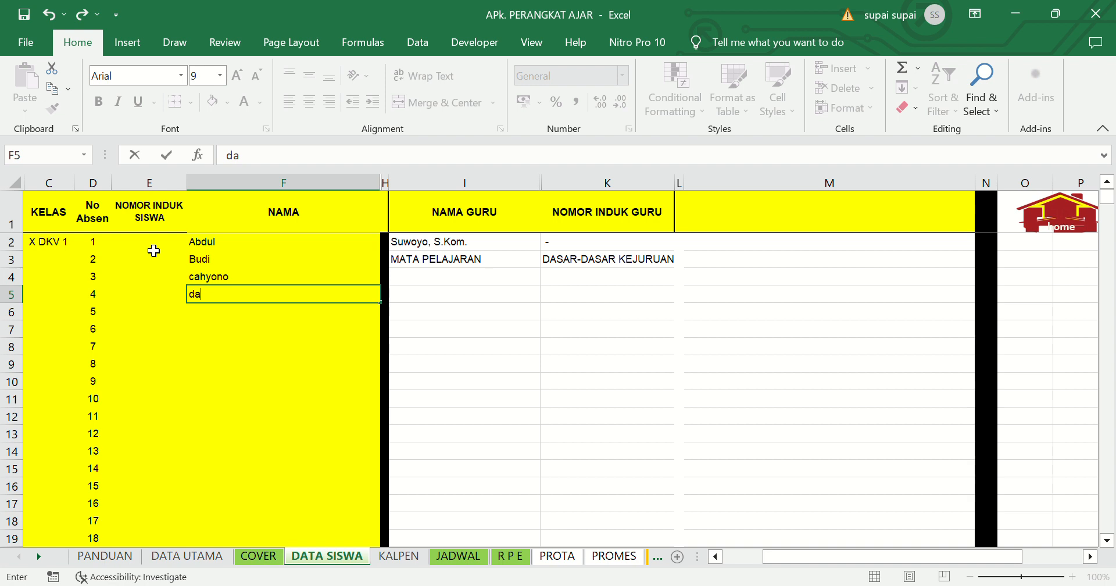
type("ni")
key("Return")
key("Up")
type("Dani")
key("Return")
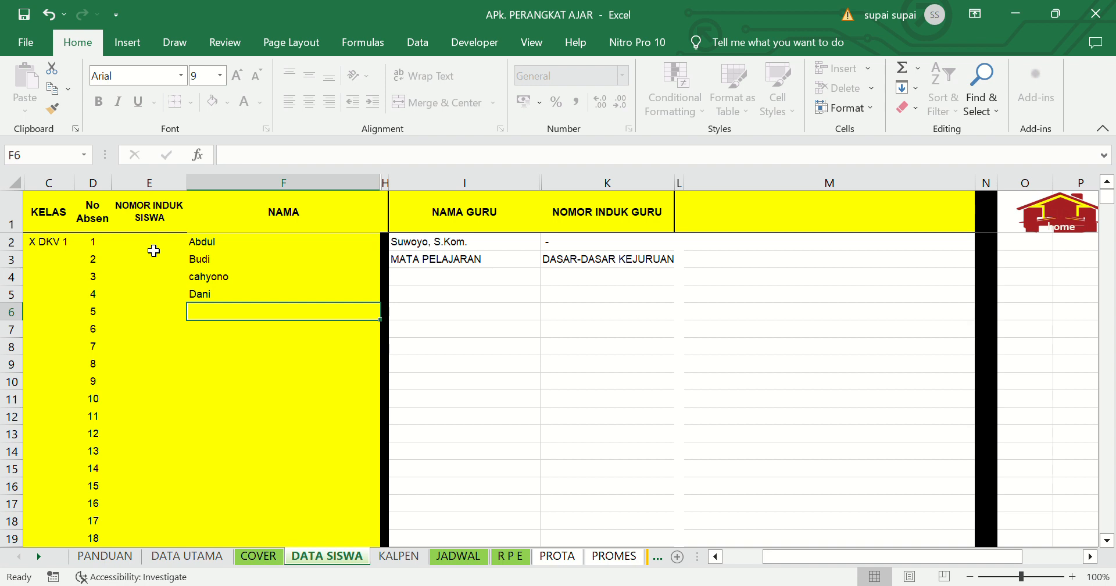
- Enter the full name of student 5 in the NAMA column of class X DKV 1
type("Eka ")
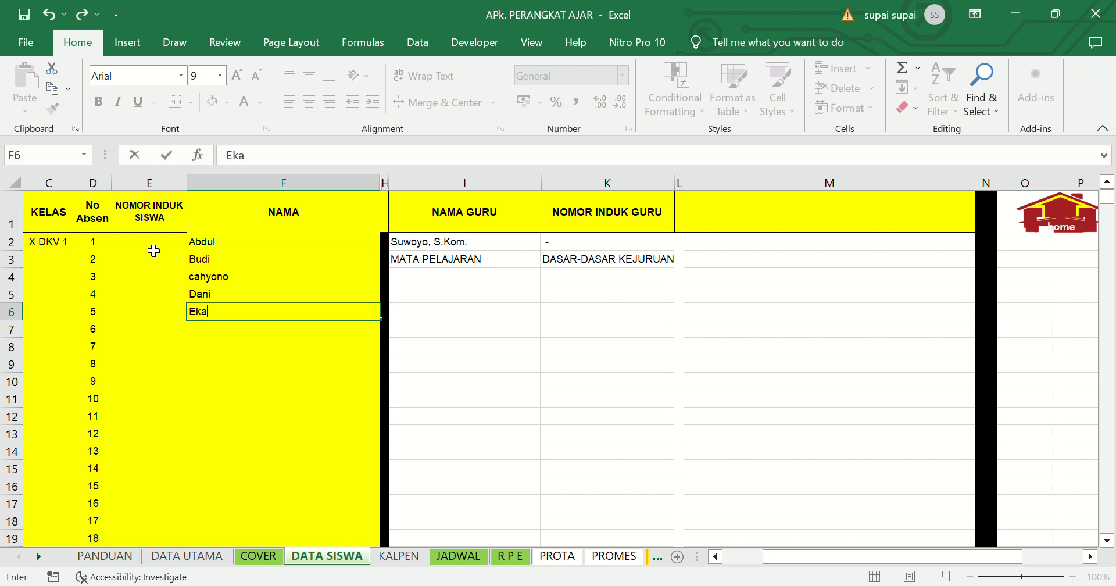
type("Farida")
key("Return")
- Examine the teacher name and MATA PELAJARAN cells of class X DKV 1 and their links to DATA UTAMA
key("Down")
key("Up")
key("Up")
key("Up")
key("Up")
key("Up")
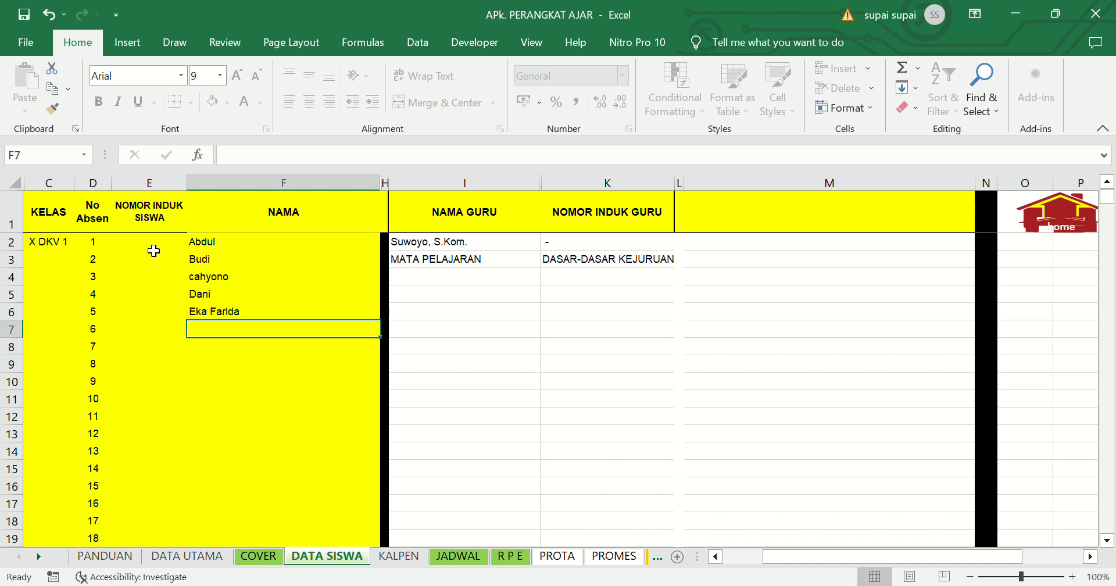
key("Up")
key("Right")
key("Right")
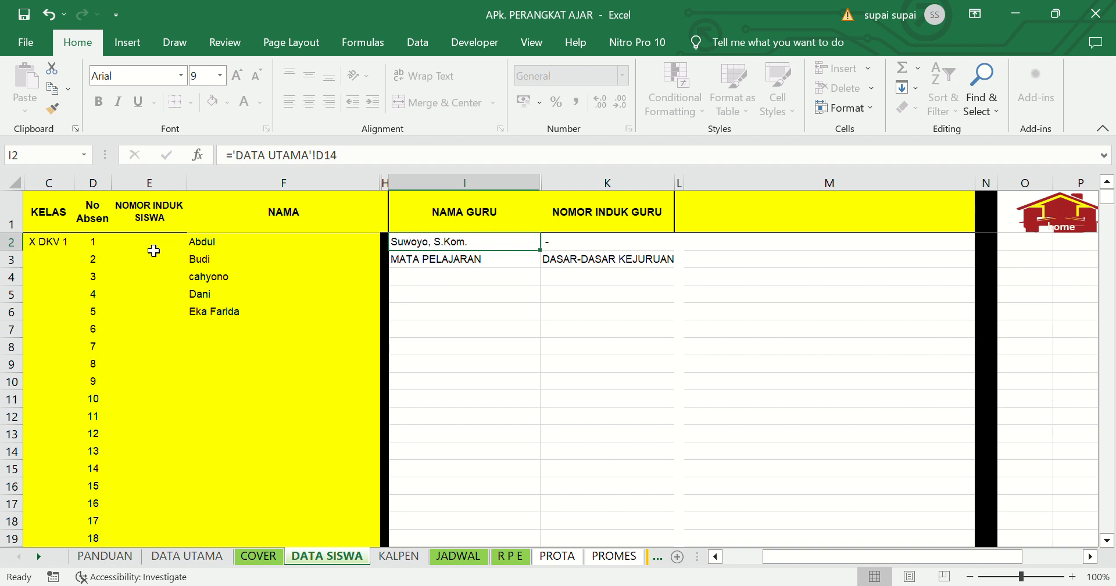
key("Down")
key("Up")
key("Down")
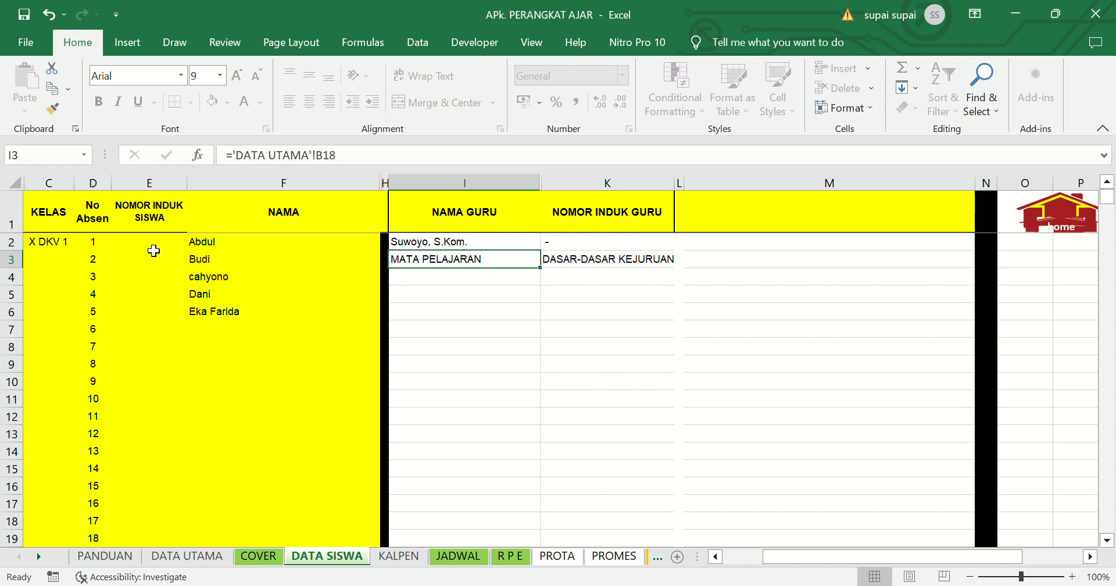
key("Down")
key("Up")
- Look through the rest of the X DKV 1 list down to the student block of class X DKV 2
key("Down")
key("Down")
key("Down")
key("Down")
key("Down")
key("Down")
key("Down")
key("Down")
key("Down")
key("Down")
key("Down")
key("Down")
key("Down")
key("Down")
key("Down")
key("Down")
key("Down")
key("Down")
key("Down")
key("Down")
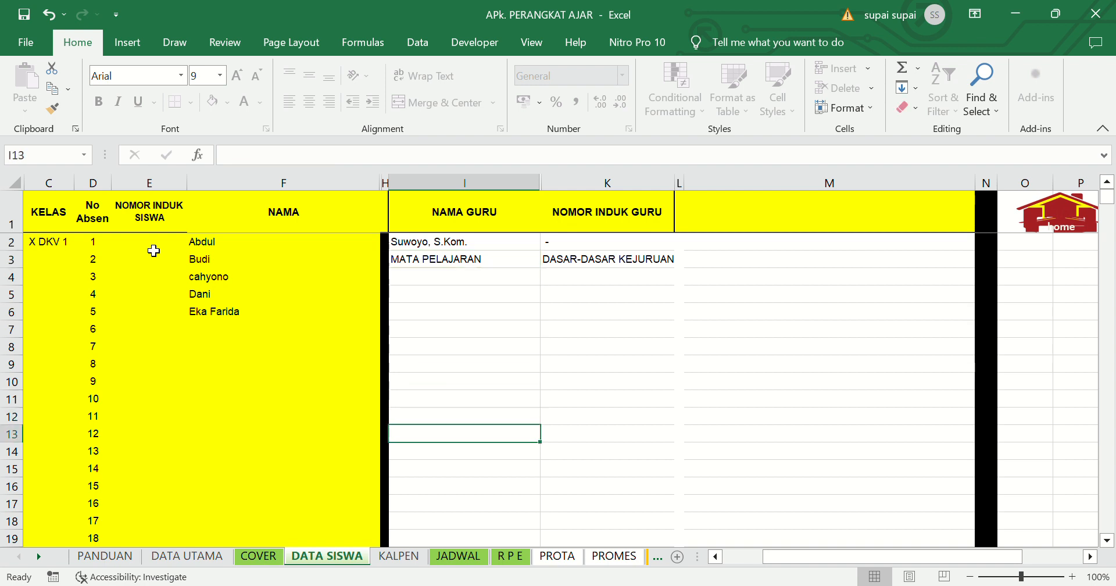
key("Down")
key("Down")
key("Down")
key("Down")
key("Down")
key("Down")
key("Down")
key("Down")
key("Down")
key("Up")
key("Up")
key("Up")
key("Up")
key("Up")
key("Up")
key("Up")
key("Up")
key("Up")
key("Up")
key("Up")
key("Up")
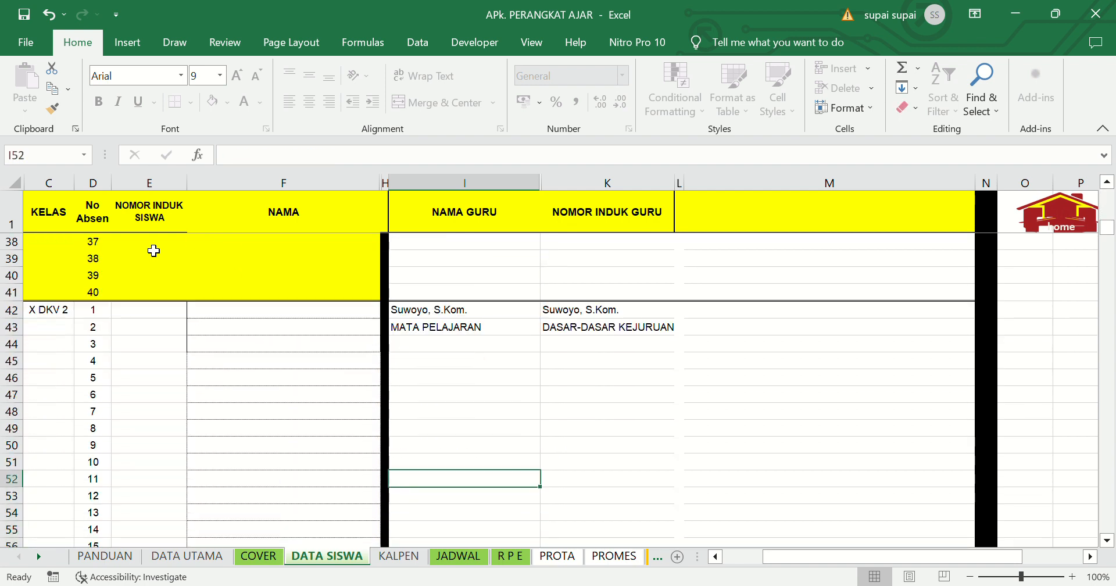
key("Right")
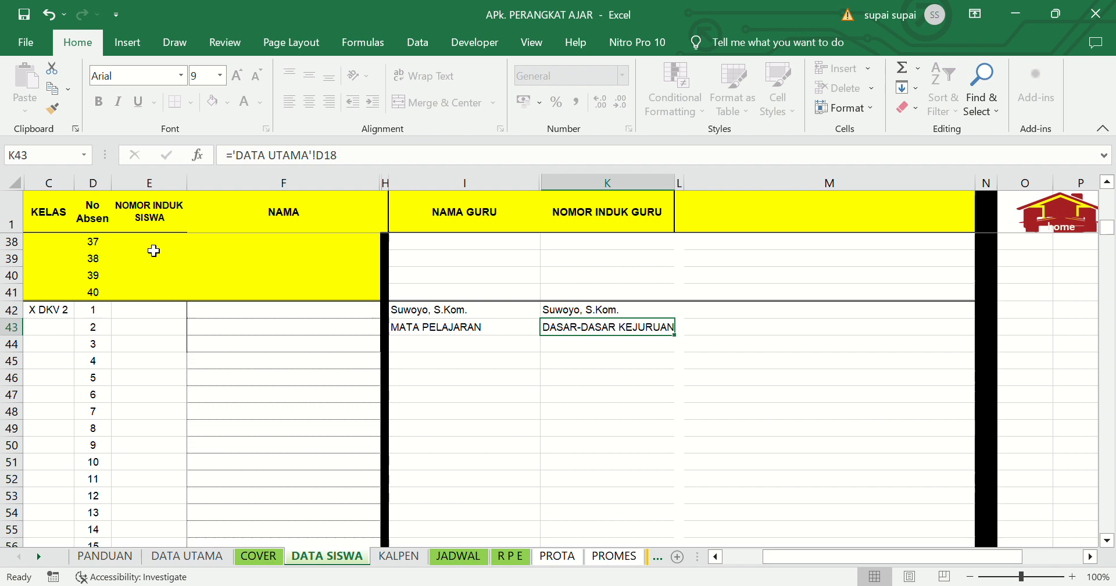
type("bagahsa")
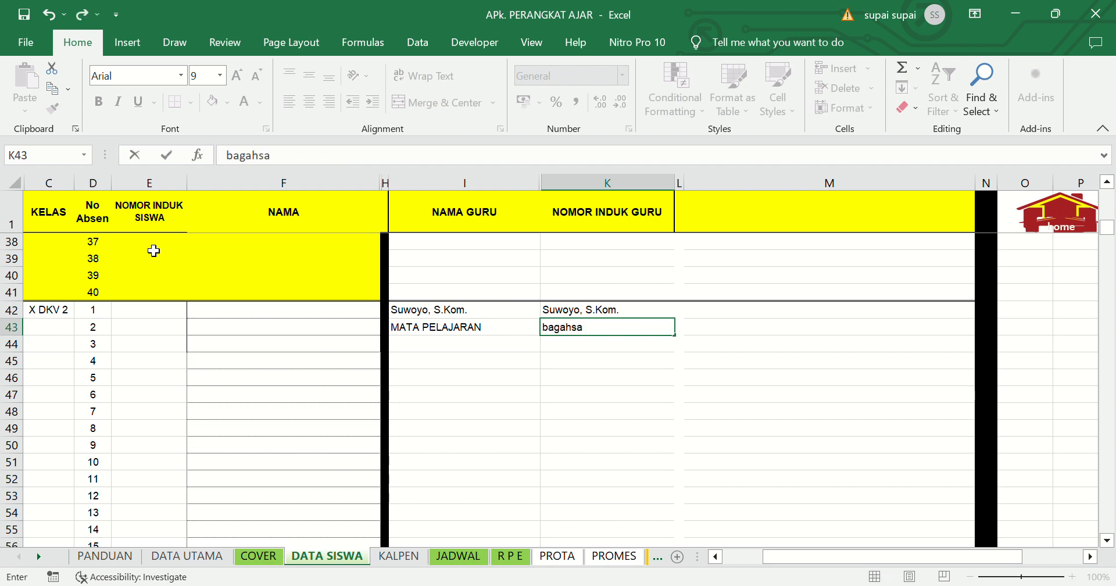
type(" i")
key("BackSpace")
key("BackSpace")
key("BackSpace")
key("BackSpace")
key("BackSpace")
key("BackSpace")
key("BackSpace")
key("BackSpace")
key("BackSpace")
left_click(58, 17)
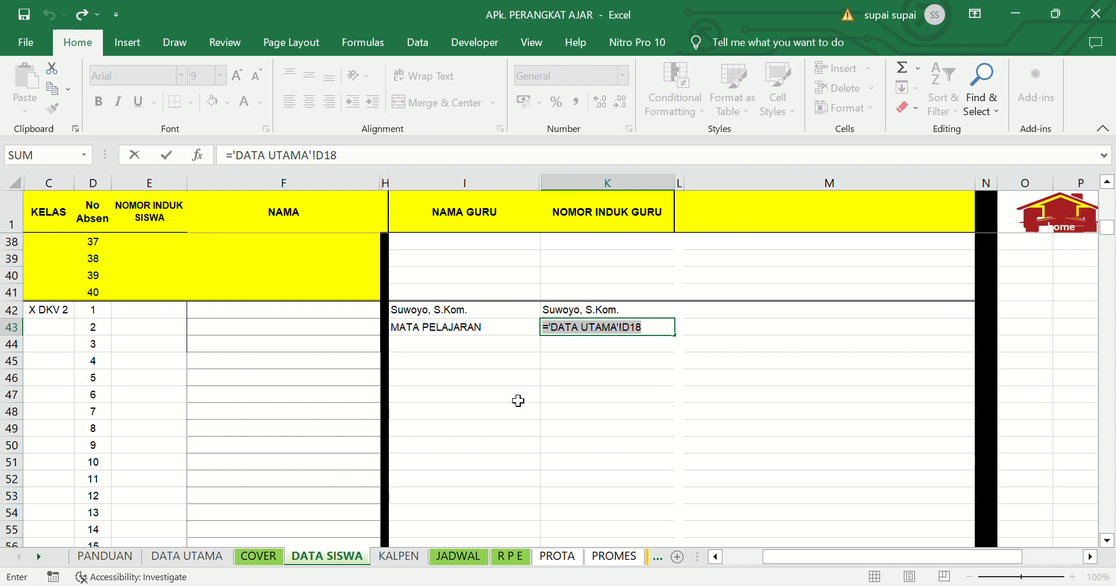
left_click(534, 418)
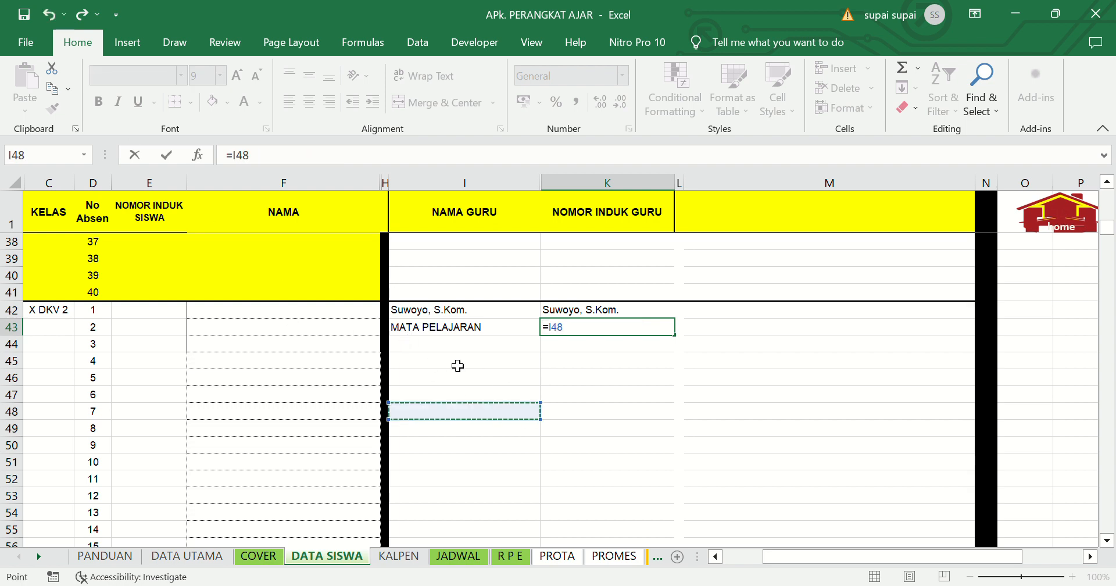
key("Escape")
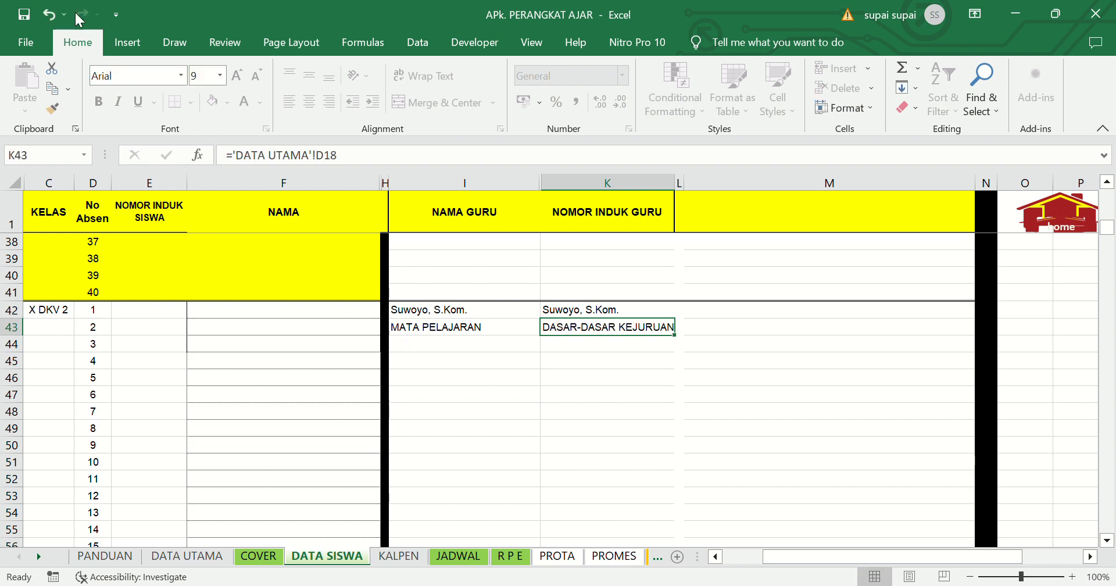
- Undo the name entry of student 5 and check the remaining names of class X DKV 1
left_click(52, 13)
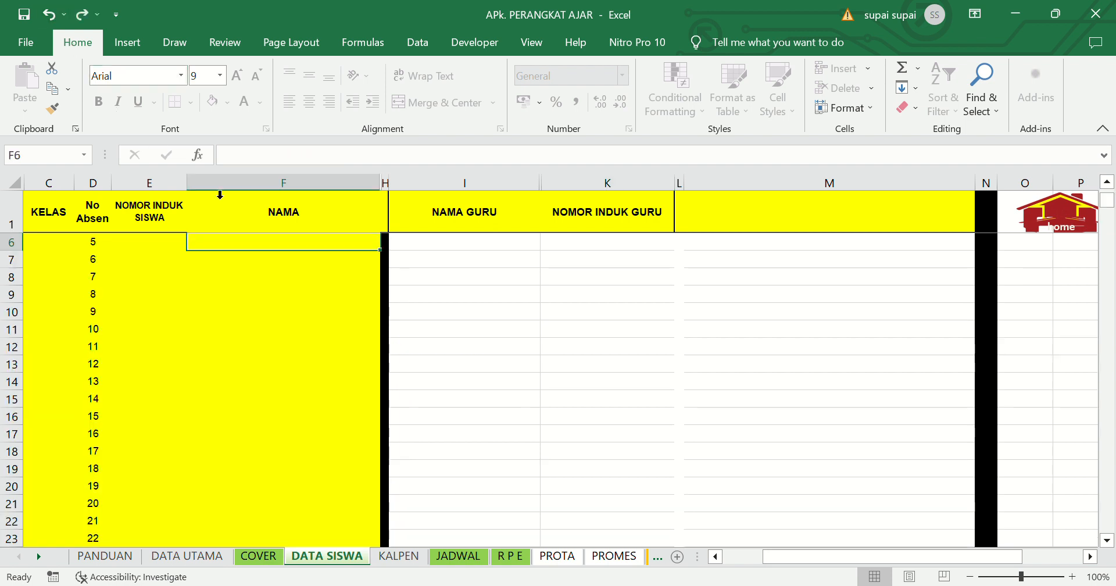
key("Up")
key("Up")
key("Up")
key("Up")
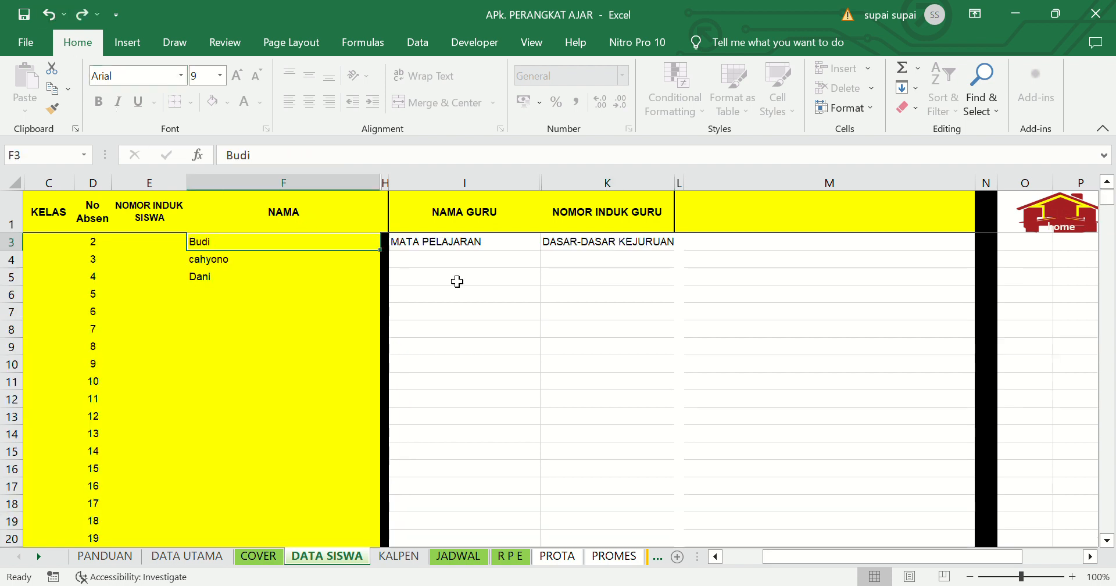
key("Down")
key("Down")
key("Down")
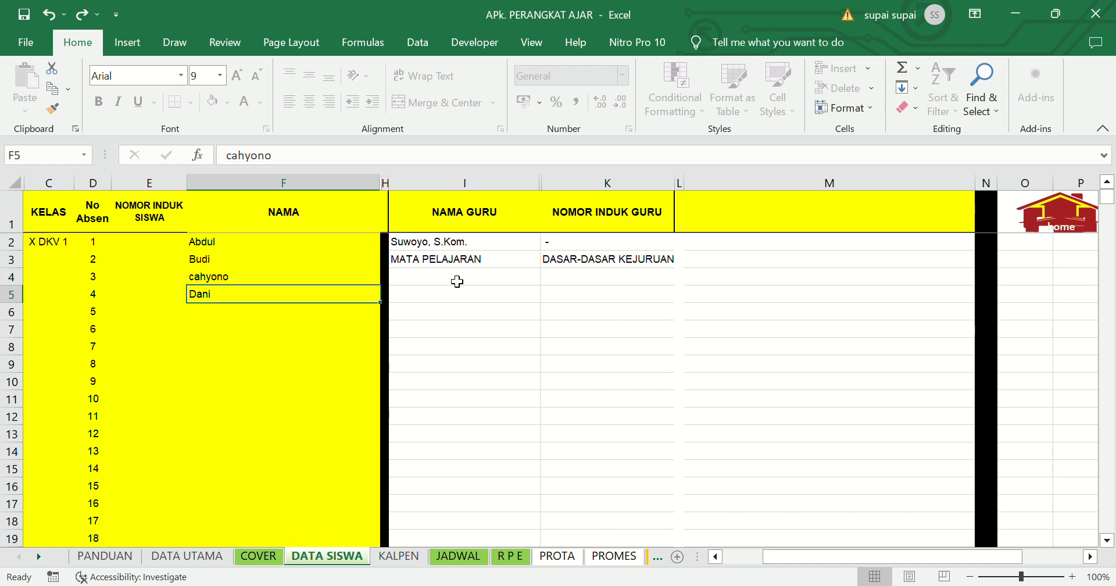
key("Down")
- Examine the subject cell of class X DKV 1 and the teacher, subject and KELAS cells opening the X DKV 2 block
left_click(566, 261)
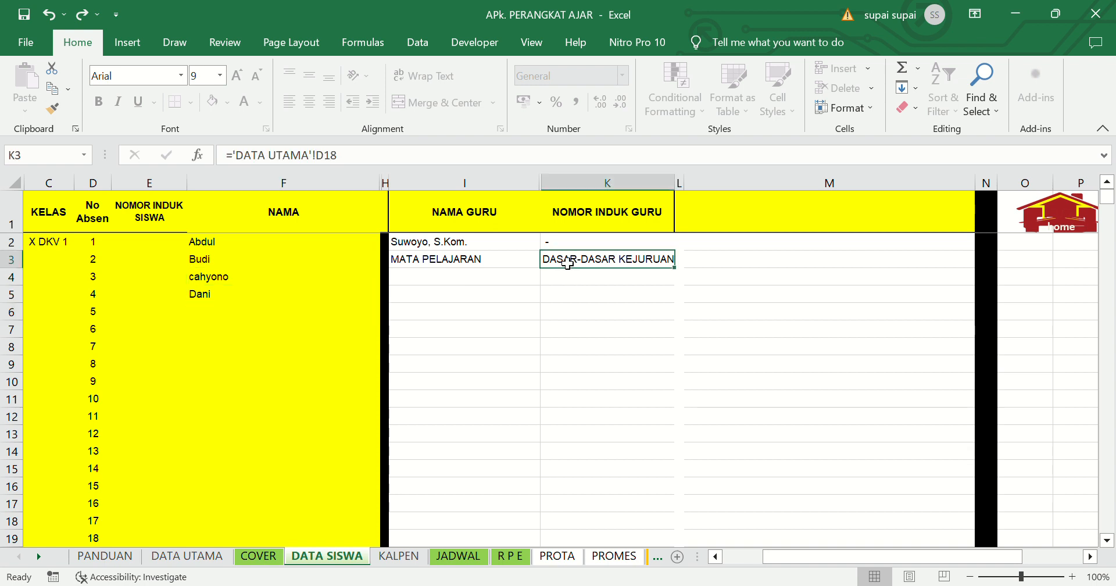
key("Down")
key("Down")
key("Down")
key("Down")
key("Down")
key("Down")
key("Down")
key("Down")
key("Down")
key("Down")
key("Down")
key("Down")
key("Down")
key("Down")
key("Down")
key("Down")
key("Down")
key("Down")
key("Down")
key("Down")
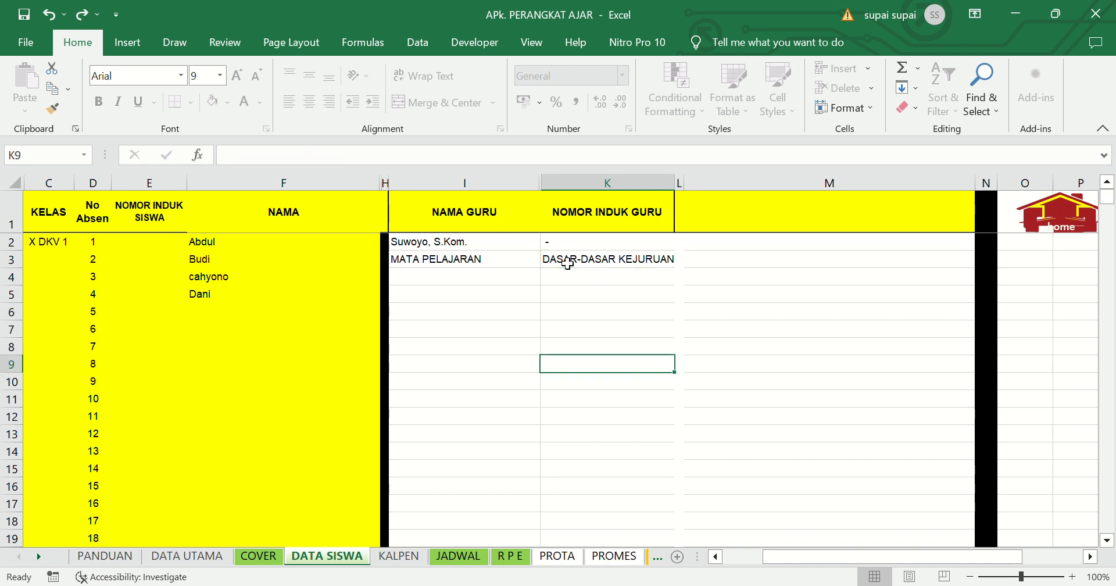
key("Down")
key("Down")
key("Down")
key("Down")
key("Down")
key("Down")
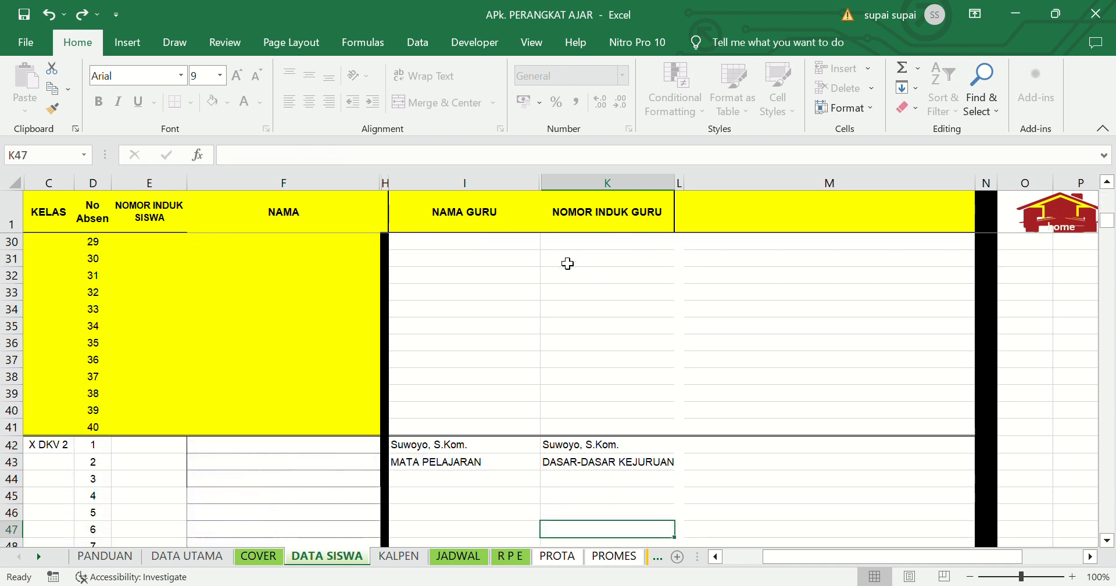
key("Up")
key("Up")
key("Down")
key("Up")
key("Up")
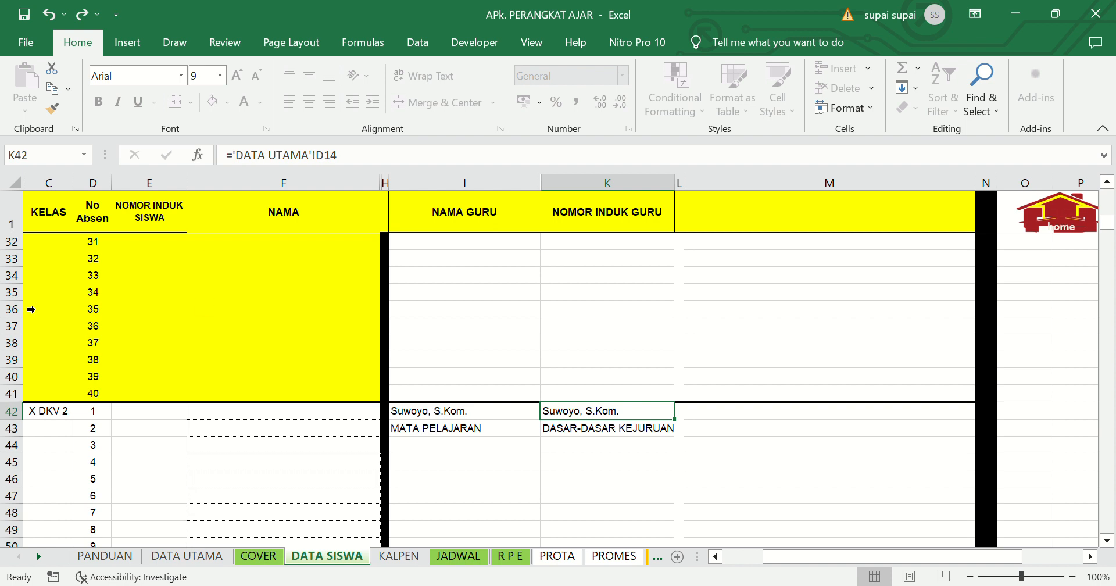
left_click(52, 416)
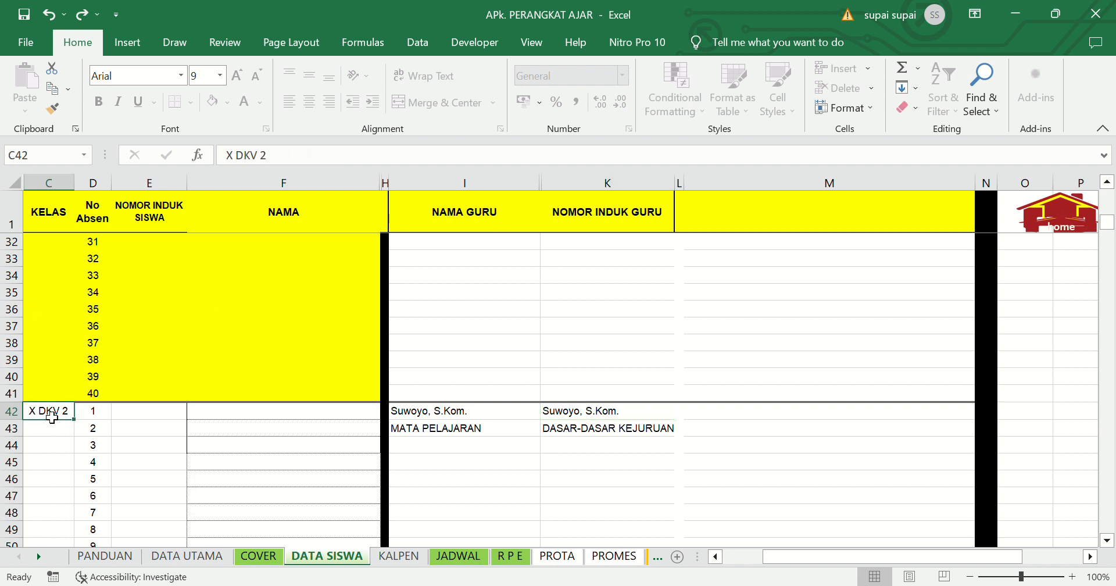
- Look through the NAMA column of class X DKV 2 down to the opening rows of the third class block
key("Right")
key("Right")
key("Right")
key("Down")
key("Down")
key("Down")
key("Down")
key("Down")
key("Down")
key("Down")
key("Down")
key("Down")
key("Down")
key("Down")
key("Down")
key("Down")
key("Down")
key("Down")
key("Down")
key("Down")
key("Down")
key("Down")
key("Down")
key("Down")
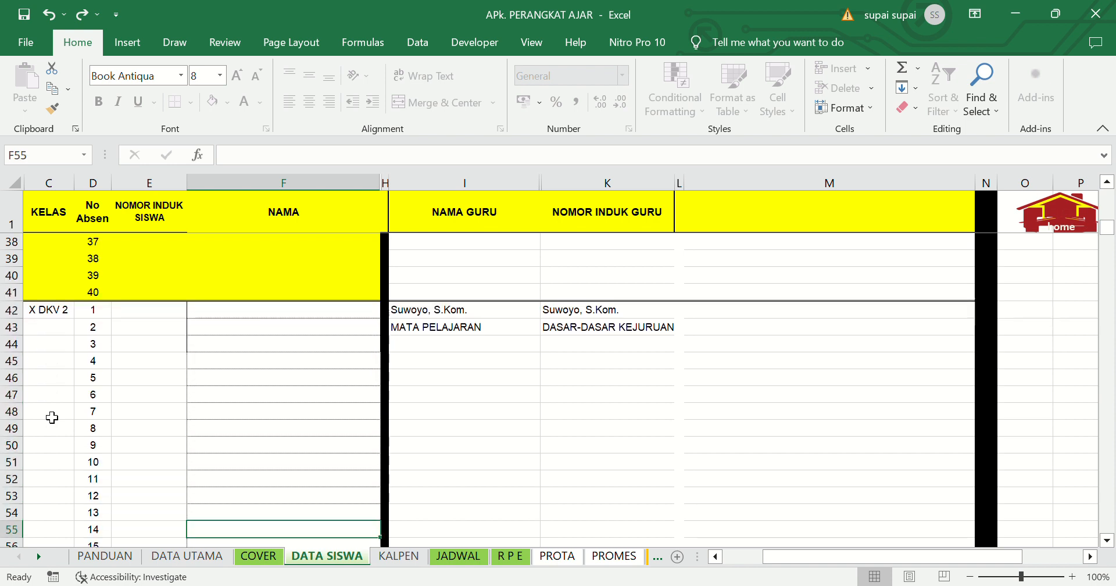
key("Down")
key("Down")
key("Down")
key("Down")
key("Down")
key("Down")
key("Down")
key("Down")
key("Down")
key("Down")
key("Down")
key("Down")
key("Down")
key("Down")
key("Down")
key("Down")
key("Down")
key("Down")
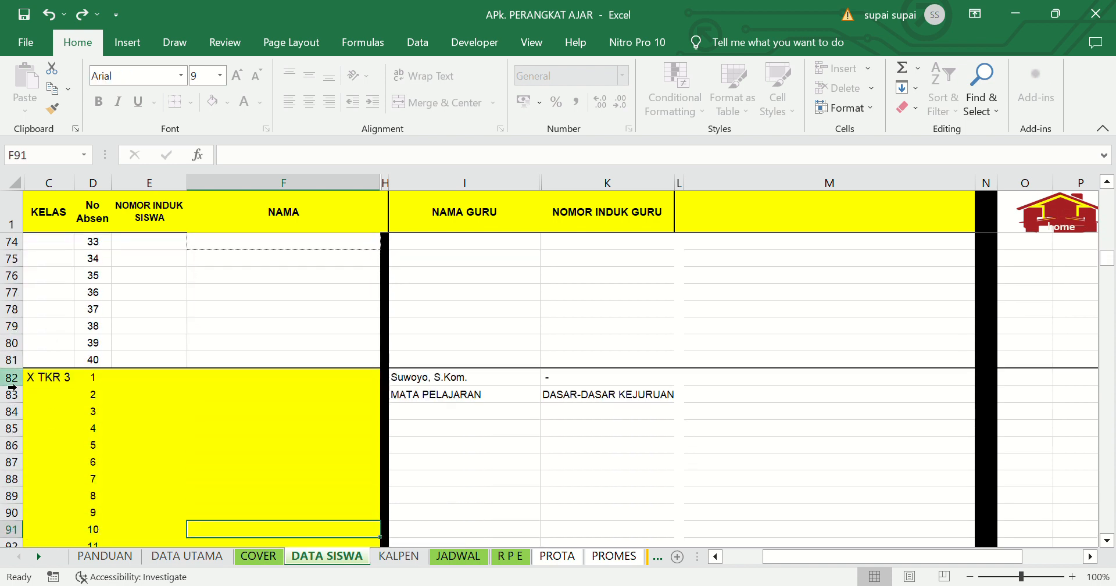
- Change the KELAS entry of the third class block to X DKV 3 and go to its first student's NAMA cell
left_click(30, 374)
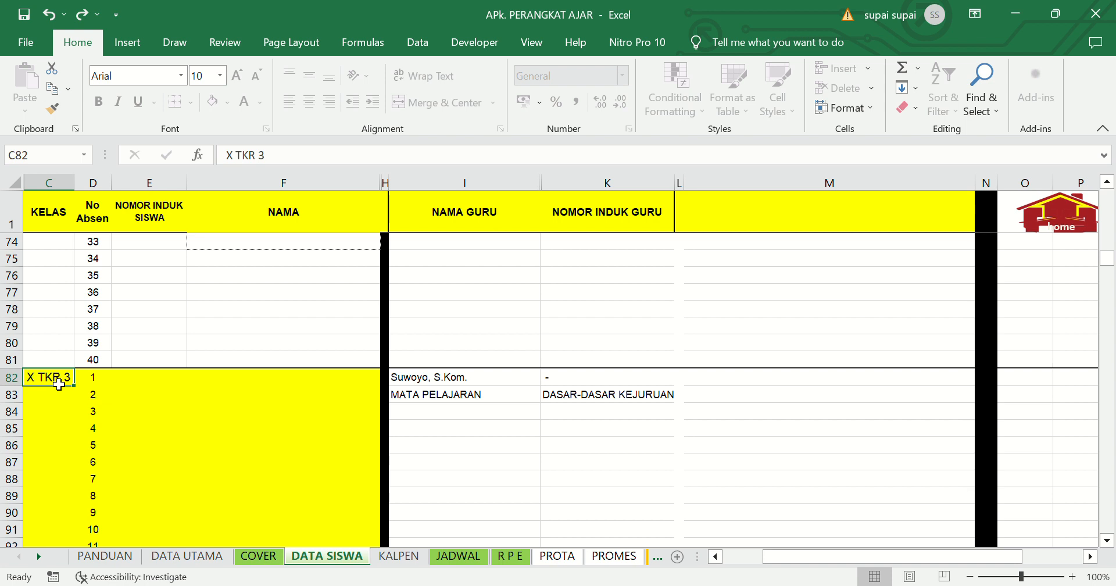
type("X DKV 3")
key("Tab")
key("Tab")
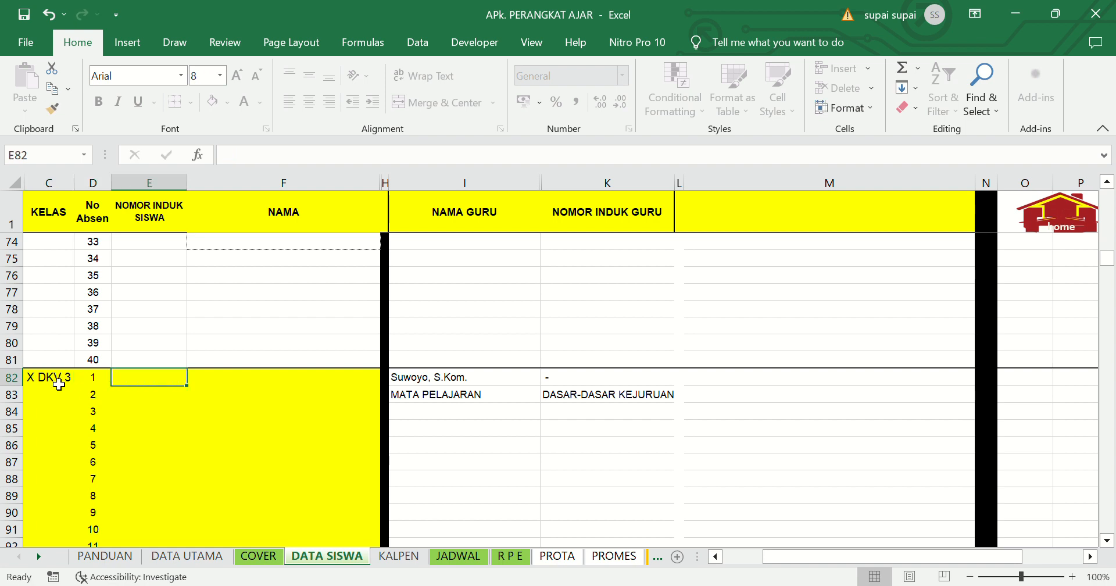
key("Tab")
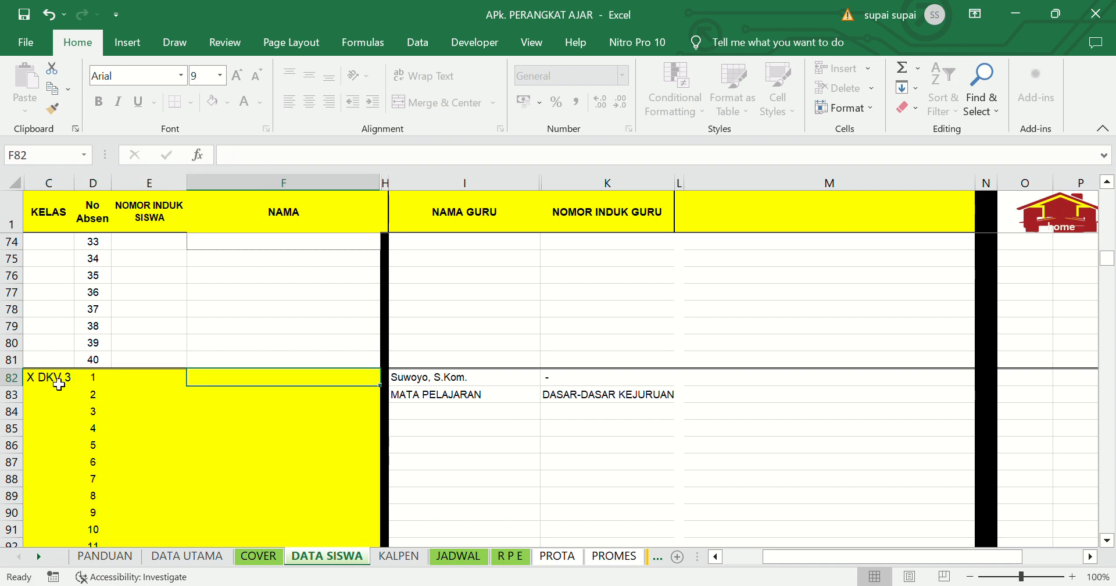
- Look through the student blocks from class X DKV 3 past X TKR 4 and X TBSM 1 down to X TBSM 2
key("Down")
key("Down")
key("Down")
key("Down")
key("Down")
key("Down")
key("Down")
key("Down")
key("Down")
key("Down")
key("Down")
key("Down")
key("Down")
key("Down")
key("Down")
key("Down")
key("Down")
key("Down")
key("Down")
key("Down")
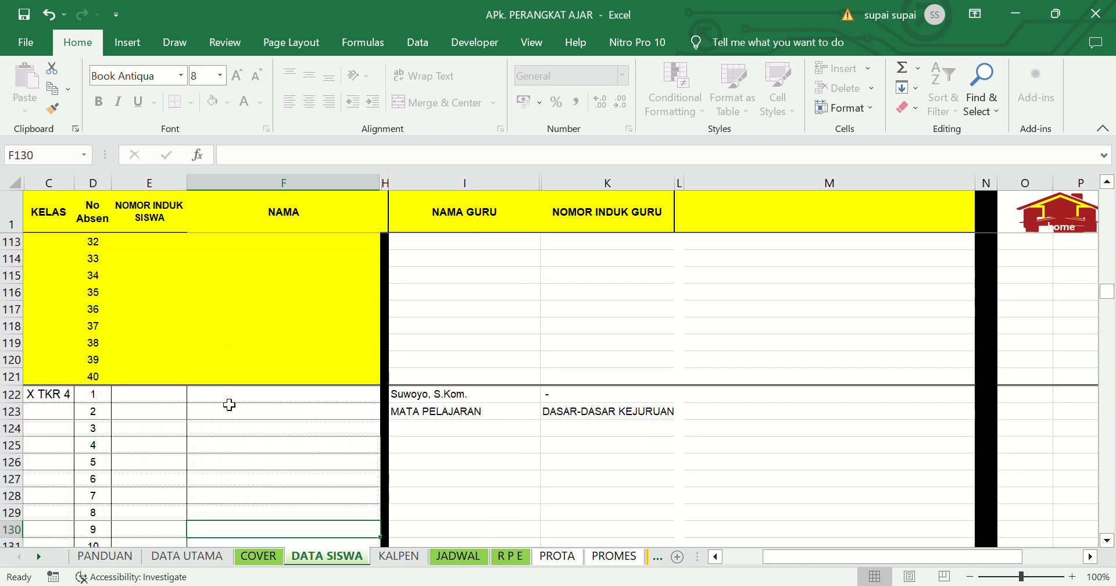
key("Down")
key("Down")
key("Down")
key("Down")
key("Down")
key("Down")
key("Down")
key("Down")
key("Down")
key("Down")
key("Down")
key("Down")
key("Down")
key("Down")
key("Down")
key("Down")
key("Down")
key("Down")
key("Down")
key("Down")
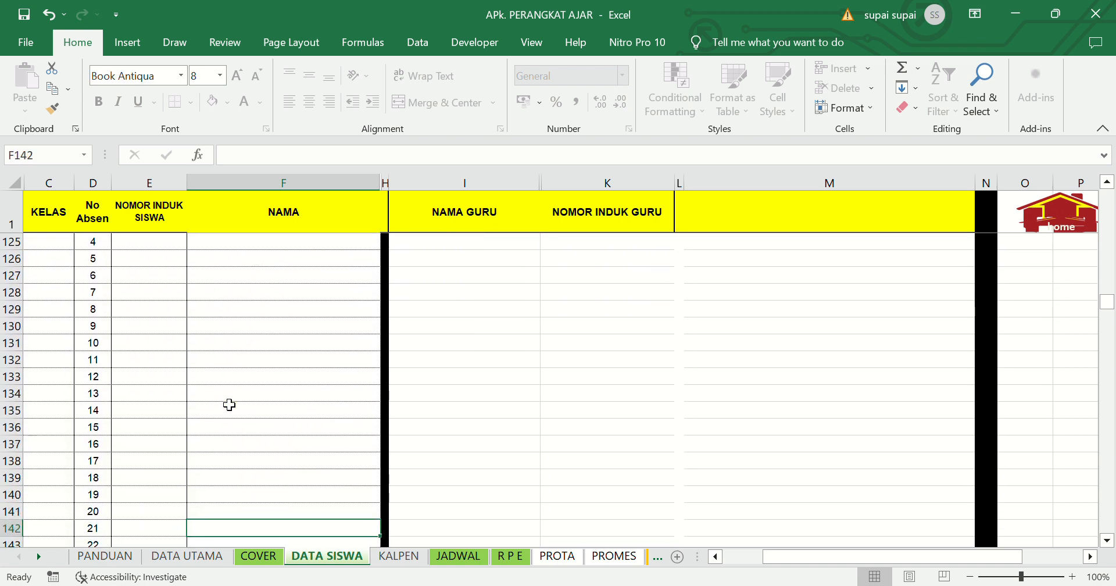
key("Down")
key("Down")
key("Down")
key("Down")
key("Down")
key("Down")
key("Down")
key("Down")
key("Down")
key("Down")
key("Down")
key("Down")
key("Down")
key("Down")
key("Down")
key("Down")
key("Down")
key("Down")
key("Down")
key("Down")
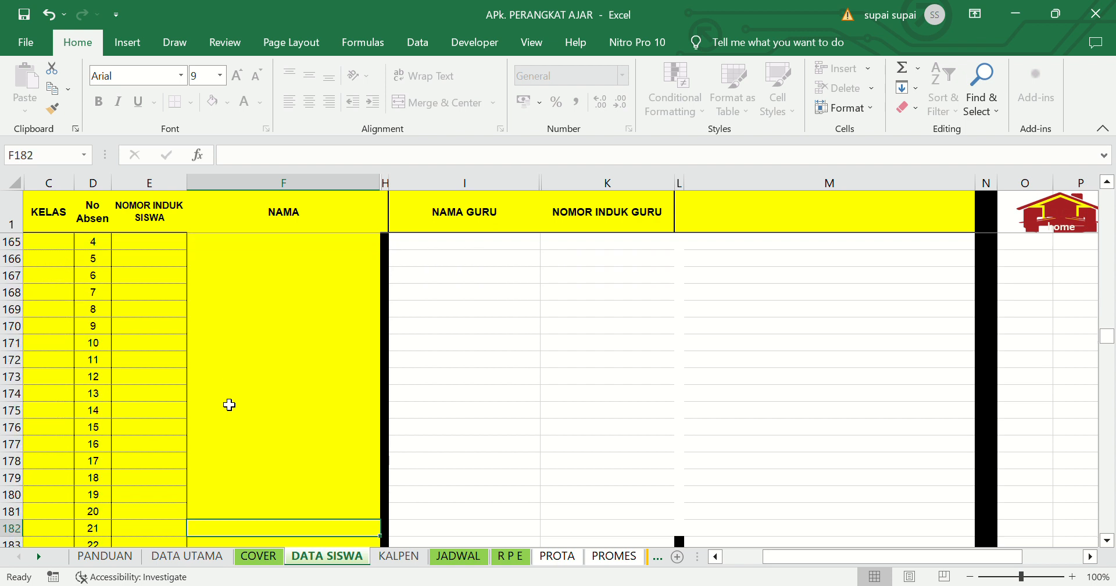
key("Down")
key("Down")
key("Down")
key("Down")
key("Down")
key("Down")
key("Down")
key("Down")
key("Down")
key("Down")
key("Down")
key("Down")
key("Down")
key("Down")
key("Down")
key("Down")
key("Down")
key("Down")
key("Down")
key("Down")
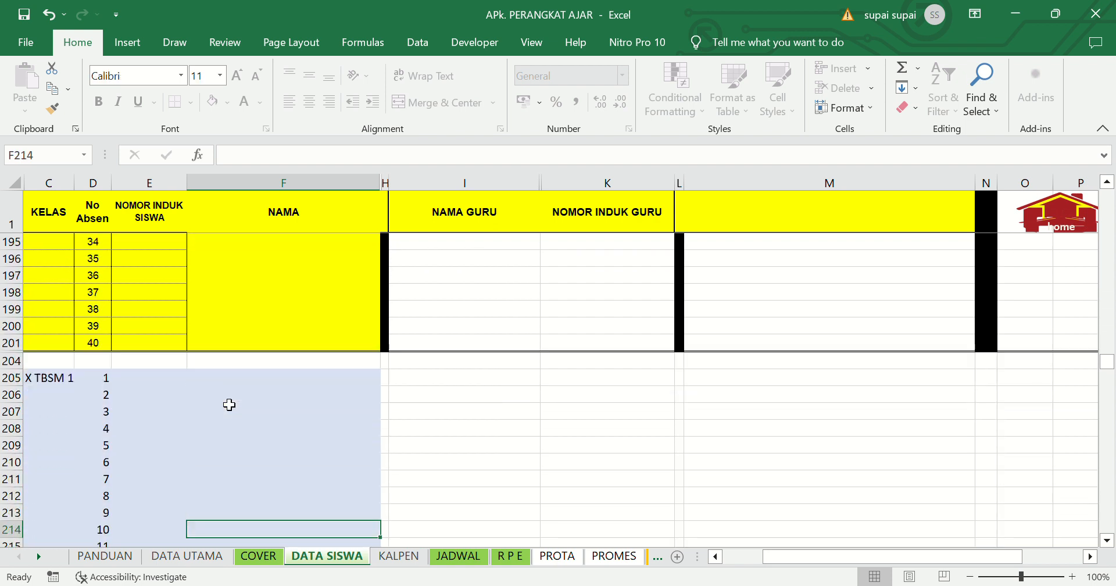
key("Down")
key("Down")
key("Down")
key("Down")
key("Down")
key("Down")
key("Down")
key("Down")
key("Down")
key("Down")
key("Down")
key("Down")
key("Down")
key("Down")
key("Down")
key("Down")
key("Down")
key("Down")
key("Down")
key("Down")
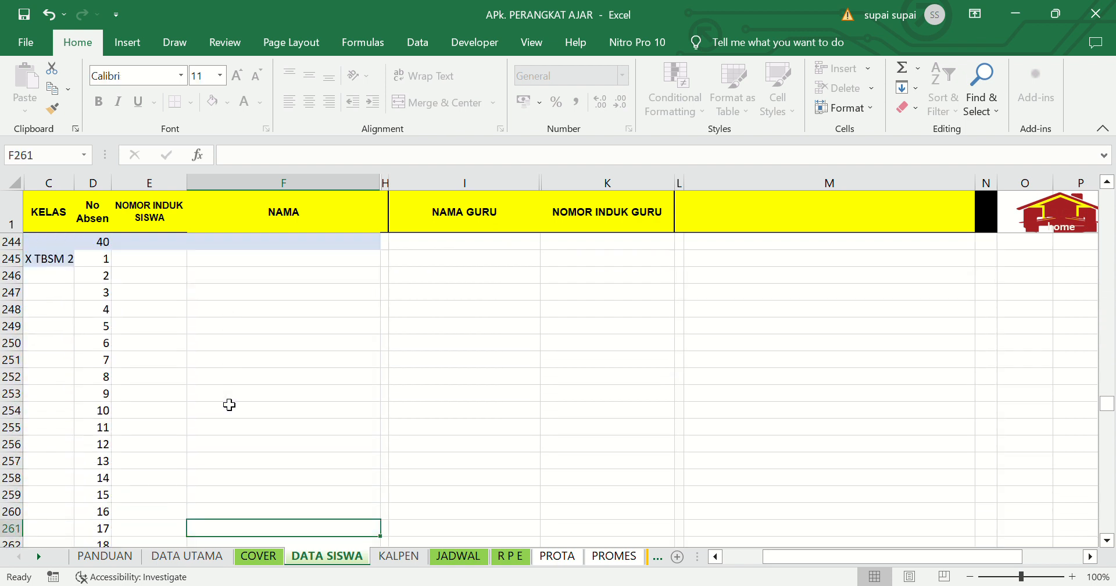
- Look through the student rows from class X TBSM 2 to X TBSM 3 and return to the first class's KELAS cell
key("Down")
key("Down")
key("Down")
key("Down")
key("Down")
key("Down")
key("Down")
key("Down")
key("Down")
key("Down")
key("Down")
key("Down")
key("Down")
key("Down")
key("Down")
key("Down")
key("Down")
key("Down")
key("Down")
key("Down")
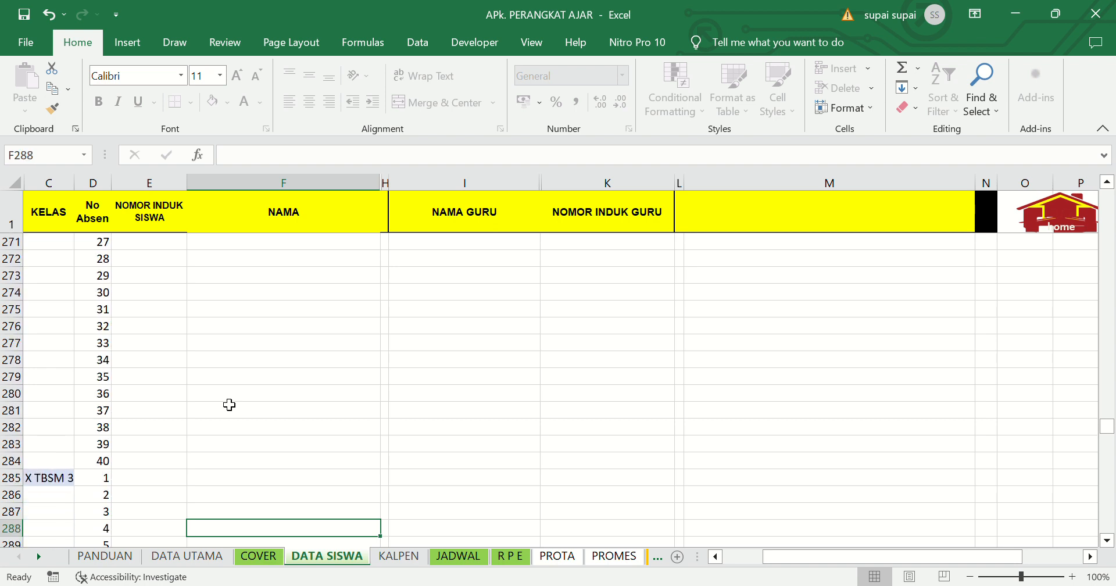
key("ctrl+Home")
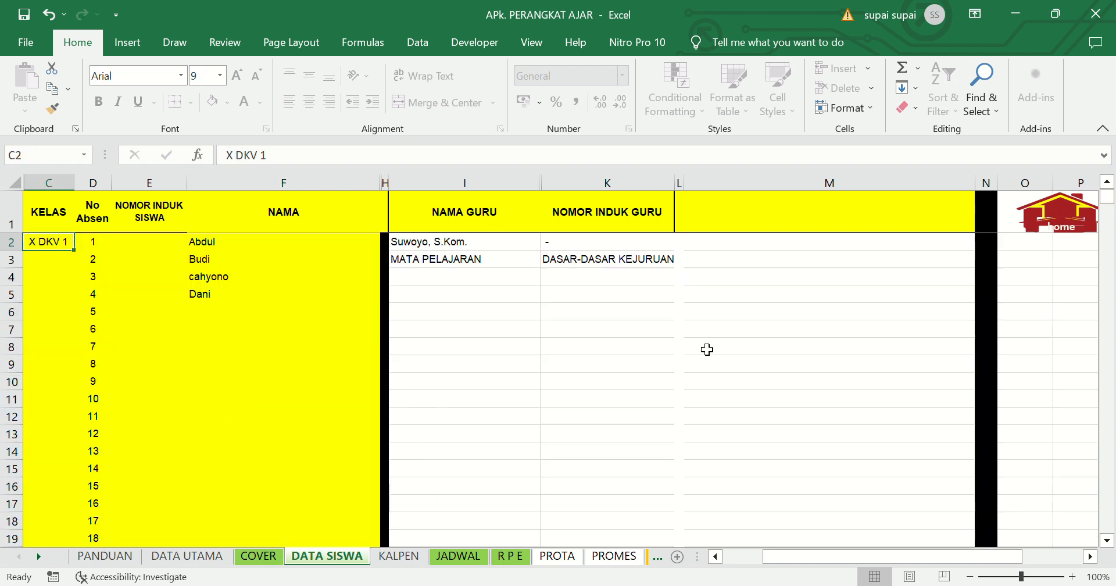
- Return to the DATA UTAMA menu and open the KALENDER AKADEMIK sheet
left_click(1075, 226)
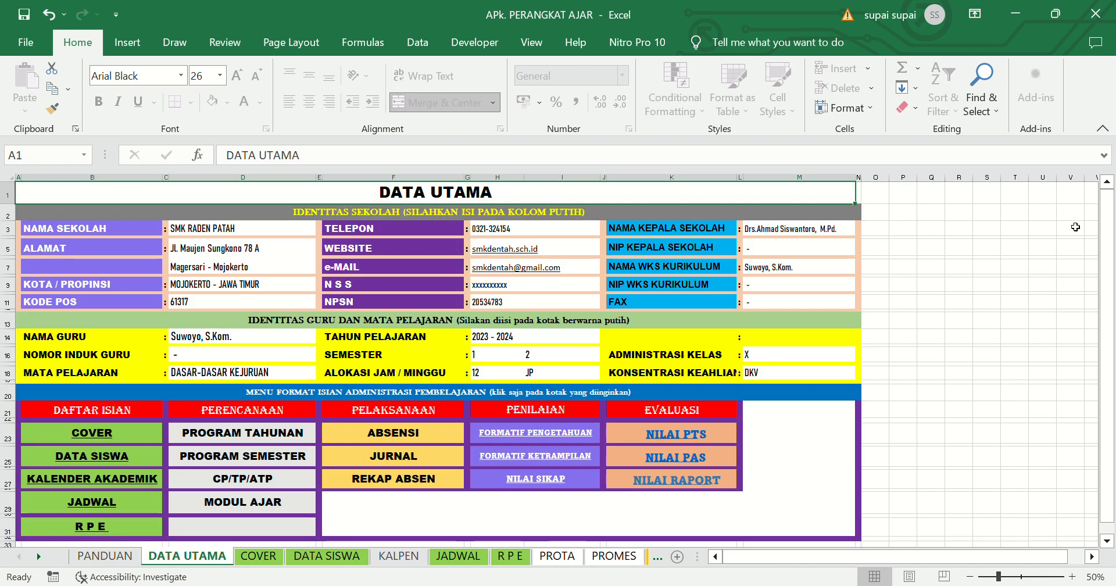
left_click(125, 486)
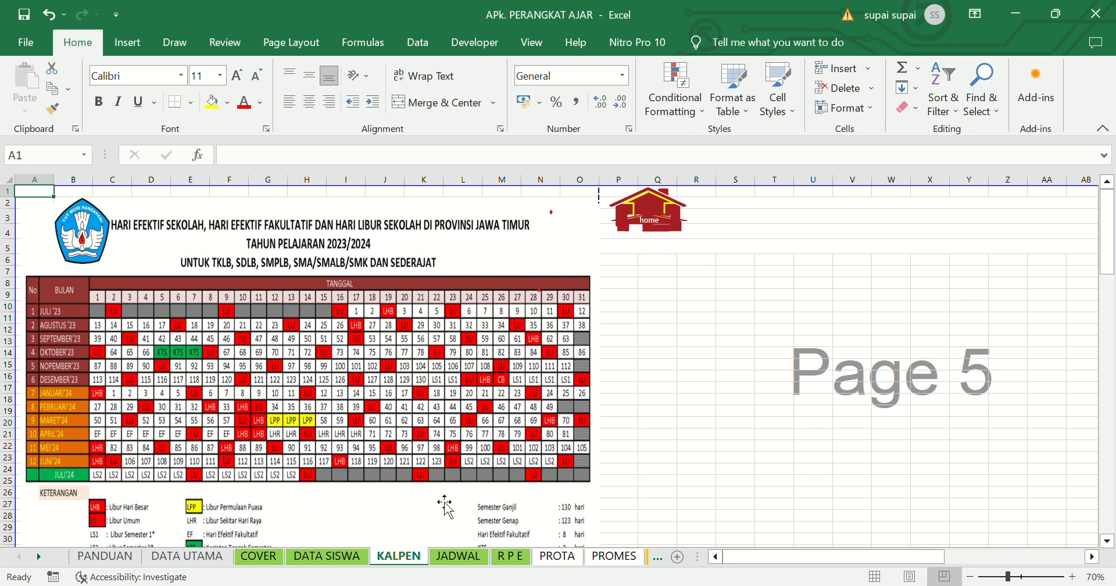
left_click(635, 462)
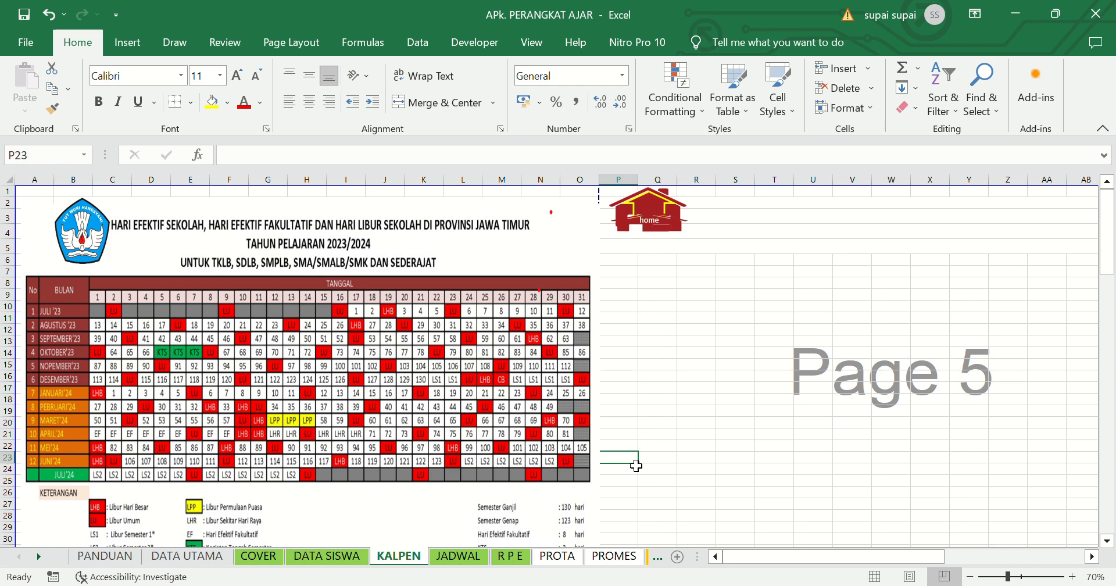
- Examine the 2023/2024 effective school day table, its KETERANGAN legend and the start of the Libur Hari Besar list
key("Down")
key("Down")
key("Down")
key("Down")
key("Down")
key("Down")
key("Down")
key("Down")
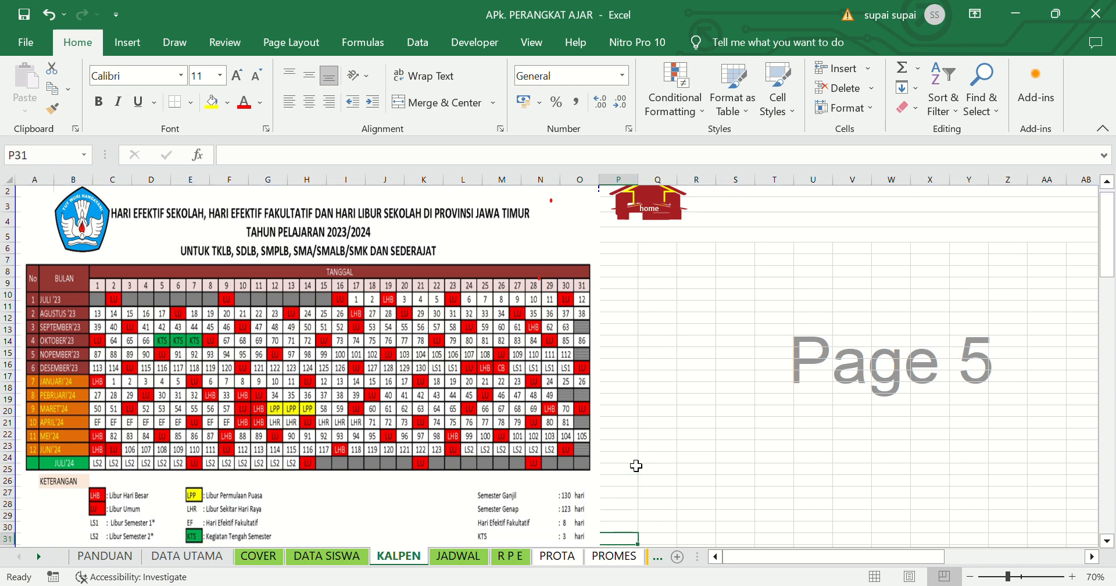
key("Down")
key("Down")
key("Down")
key("Down")
key("Down")
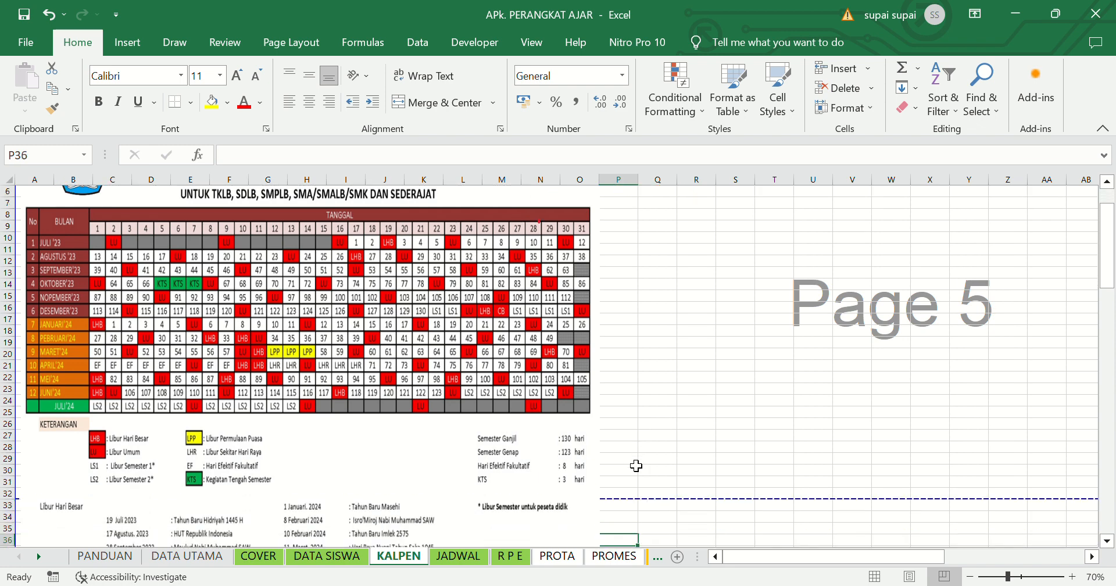
key("Down")
key("Down")
key("Down")
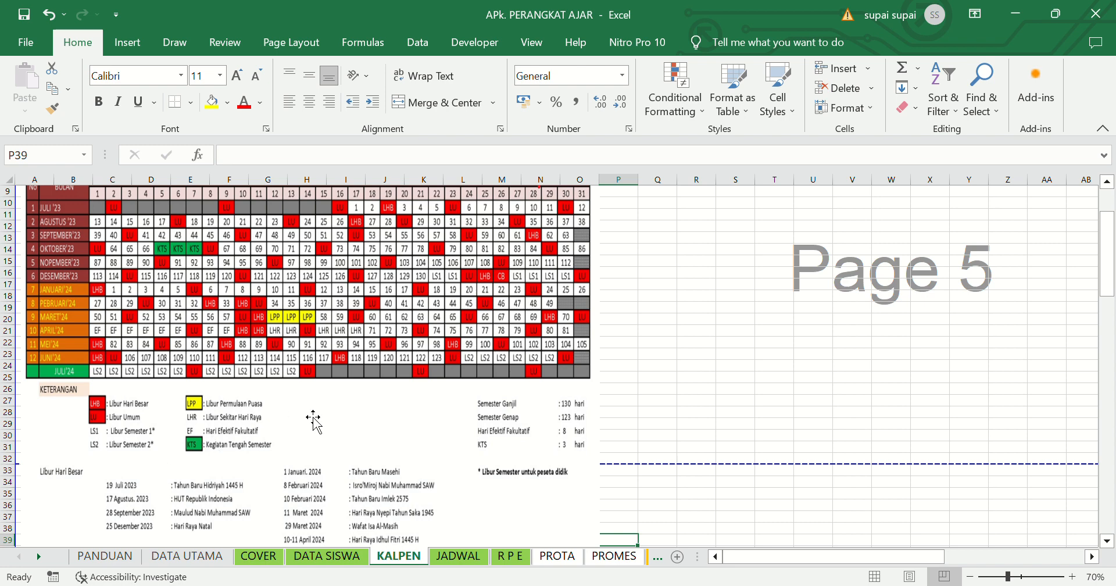
- Read the rest of the Libur Hari Besar list down to the June 2024 holidays
left_click(637, 425)
key("Down")
key("Down")
key("Down")
key("Down")
key("Down")
key("Down")
key("Down")
key("Down")
key("Down")
key("Down")
key("Down")
key("Down")
key("Down")
key("Down")
key("Down")
key("Down")
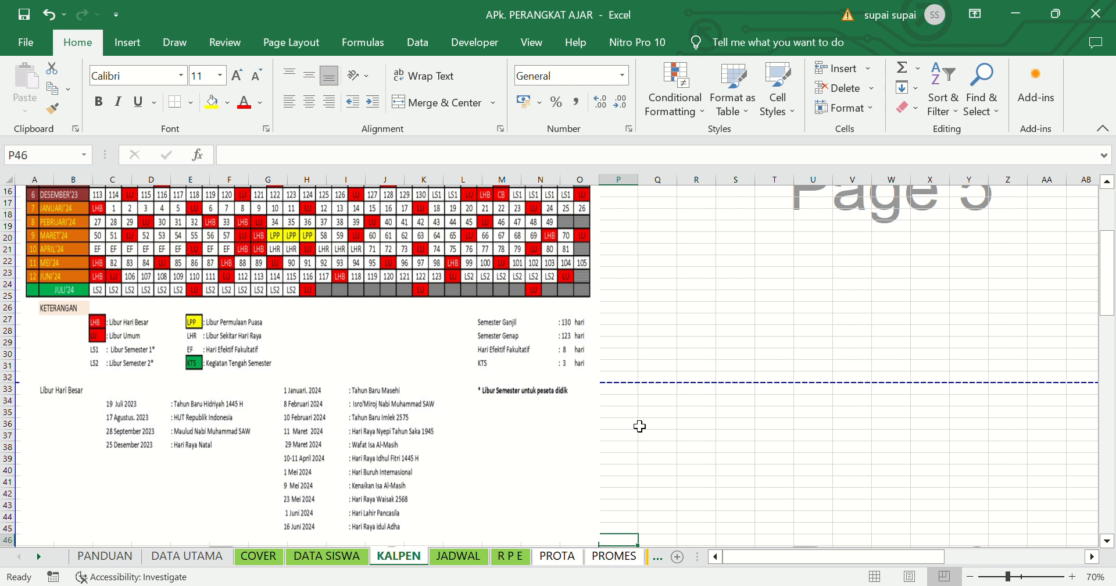
- Examine the KALENDER TAHUN PELAJARAN 2023/2024 month grids from Juli to Oktober 2023 and their holiday notes
key("Down")
key("Down")
key("Down")
key("Down")
key("Down")
key("Down")
key("Down")
key("Down")
key("Down")
key("Down")
key("Down")
key("Down")
key("Down")
key("Down")
key("Down")
key("Down")
key("Down")
key("Down")
key("Down")
key("Down")
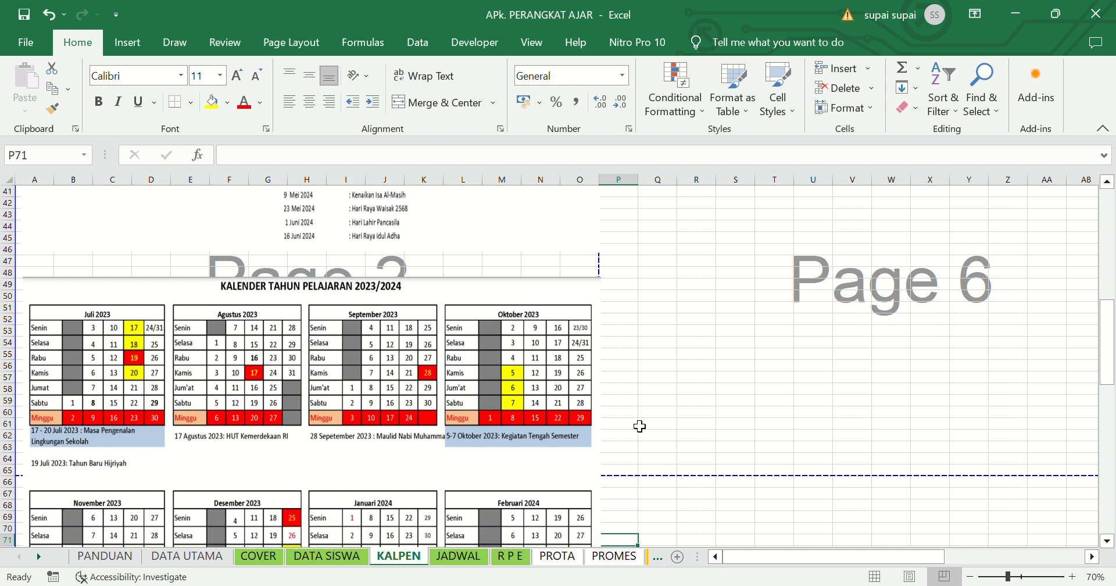
key("Down")
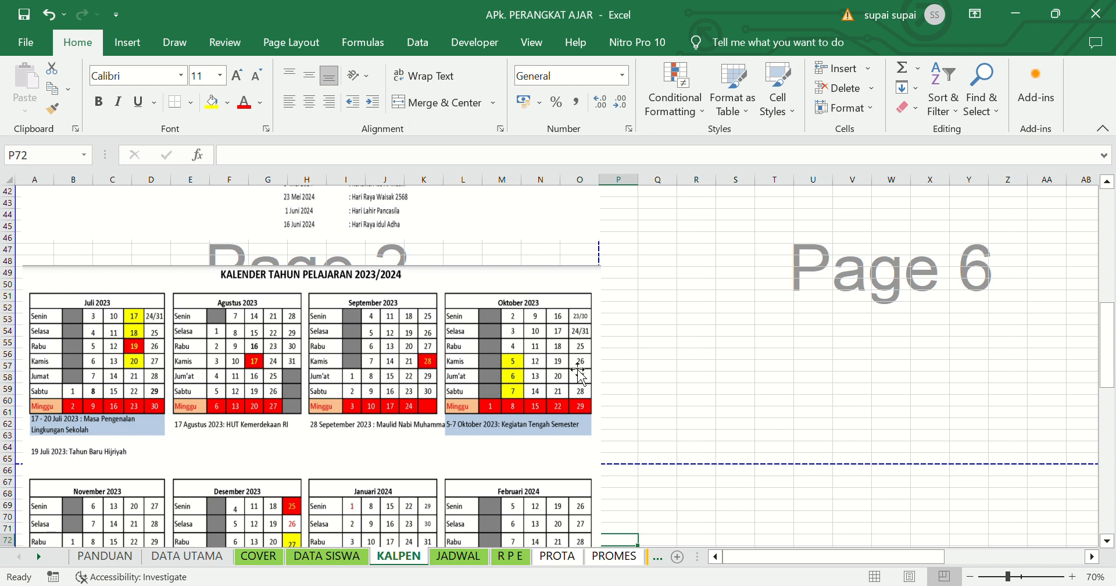
- Examine the month grids from November 2023 to Februari 2024
left_click(630, 431)
key("Down")
key("Down")
key("Down")
key("Down")
key("Down")
key("Down")
key("Down")
key("Down")
key("Down")
key("Down")
key("Down")
key("Down")
key("Down")
key("Down")
key("Down")
key("Down")
key("Down")
key("Down")
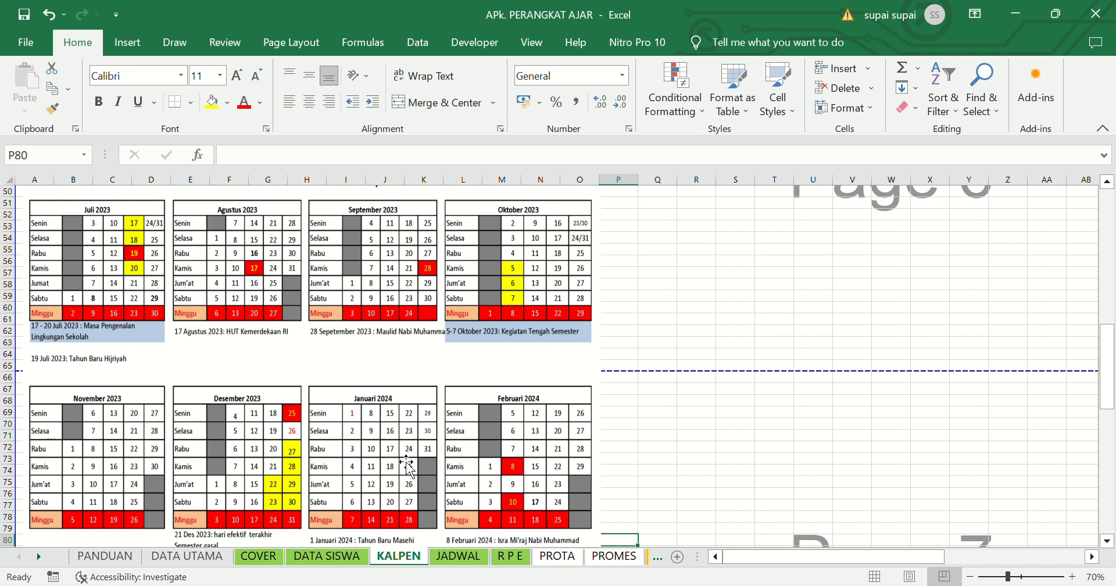
- Go back through the month grids and the holiday list to the start of the academic calendar sheet
left_click(673, 432)
key("Up")
key("Up")
key("Up")
key("Up")
key("Up")
key("Up")
key("Up")
key("Up")
key("Up")
key("Up")
key("Up")
key("Up")
key("Up")
key("Up")
key("Up")
key("Up")
key("Up")
key("Up")
key("Up")
key("Up")
key("Up")
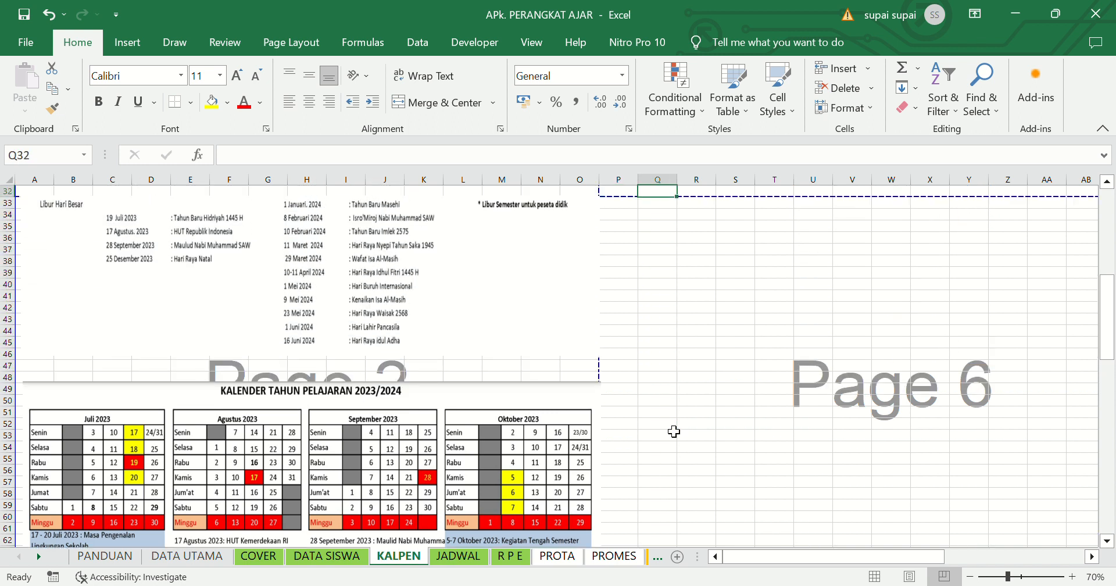
key("Up")
key("Up")
key("Up")
key("Up")
key("Up")
key("Up")
key("Up")
key("Up")
key("Up")
key("Up")
key("Up")
key("Up")
key("Up")
key("Up")
key("Up")
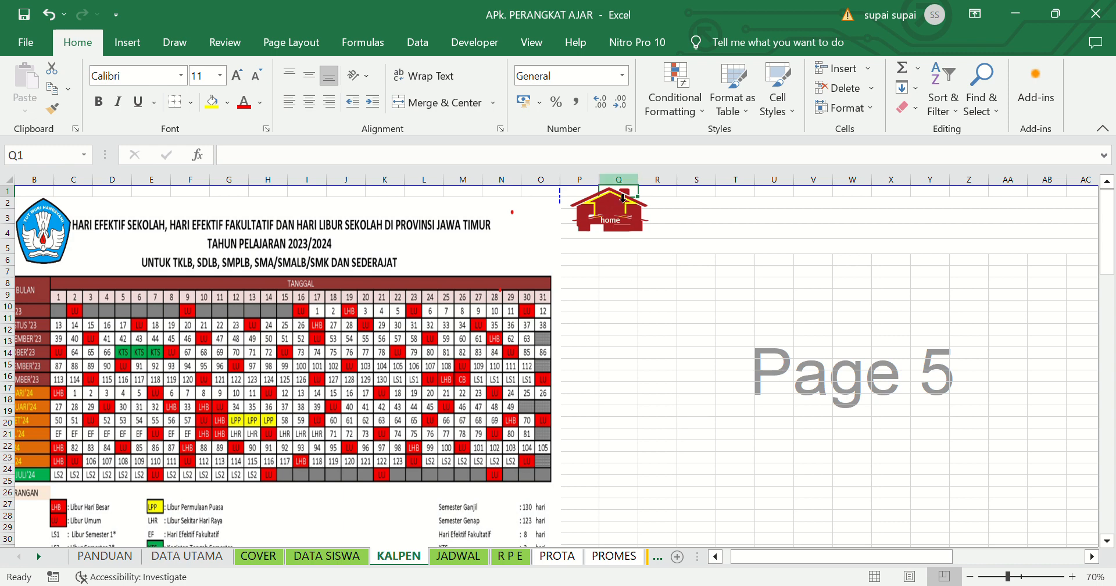
- Open the JADWAL sheet from the DATA UTAMA menu and look over the teaching schedule from its heading to period 10
left_click(621, 230)
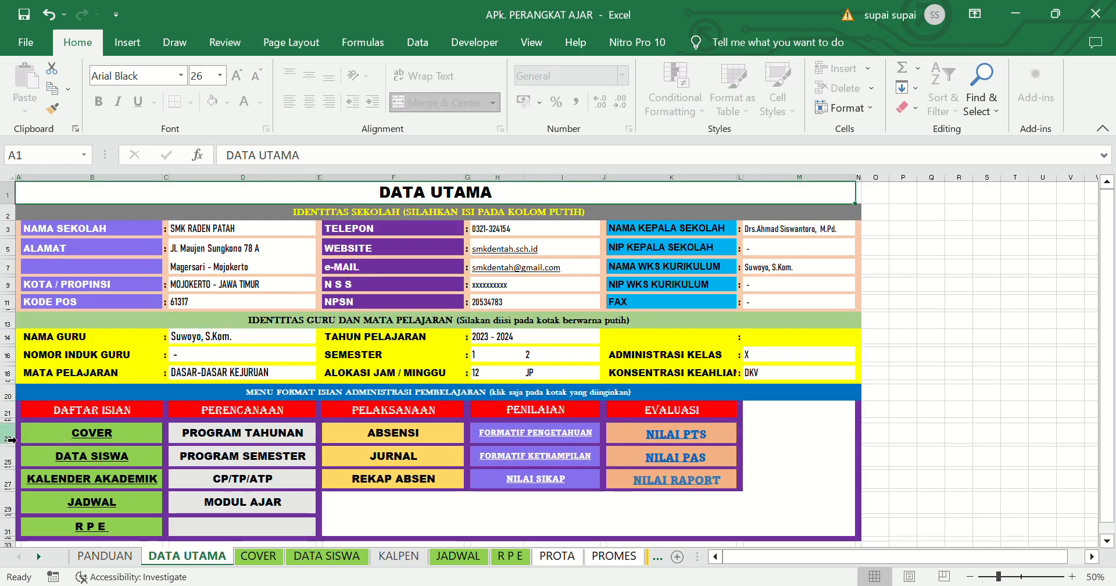
left_click(100, 515)
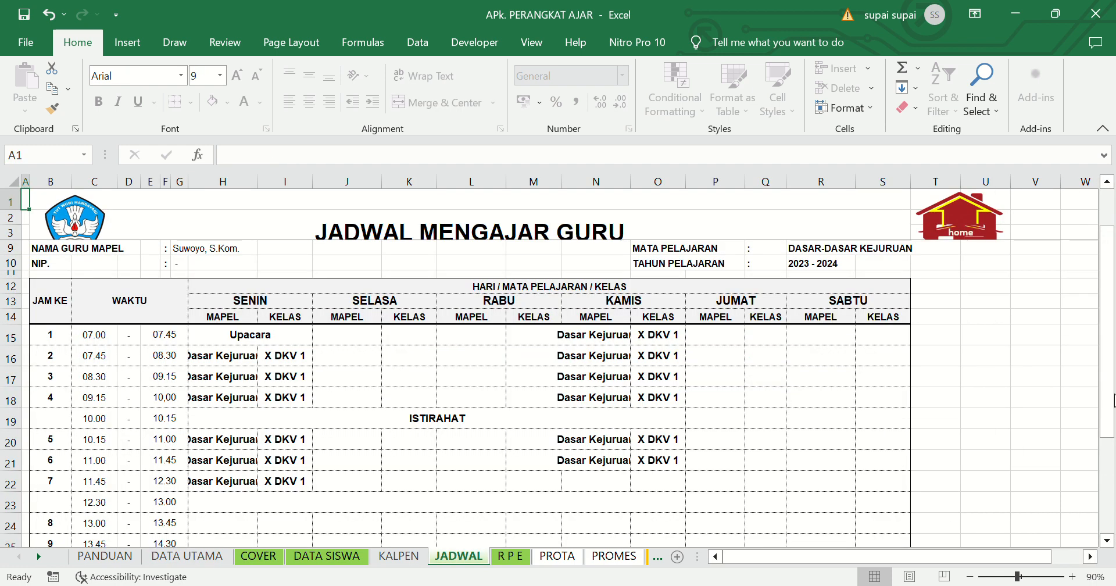
left_click_drag(1112, 348, 1112, 311)
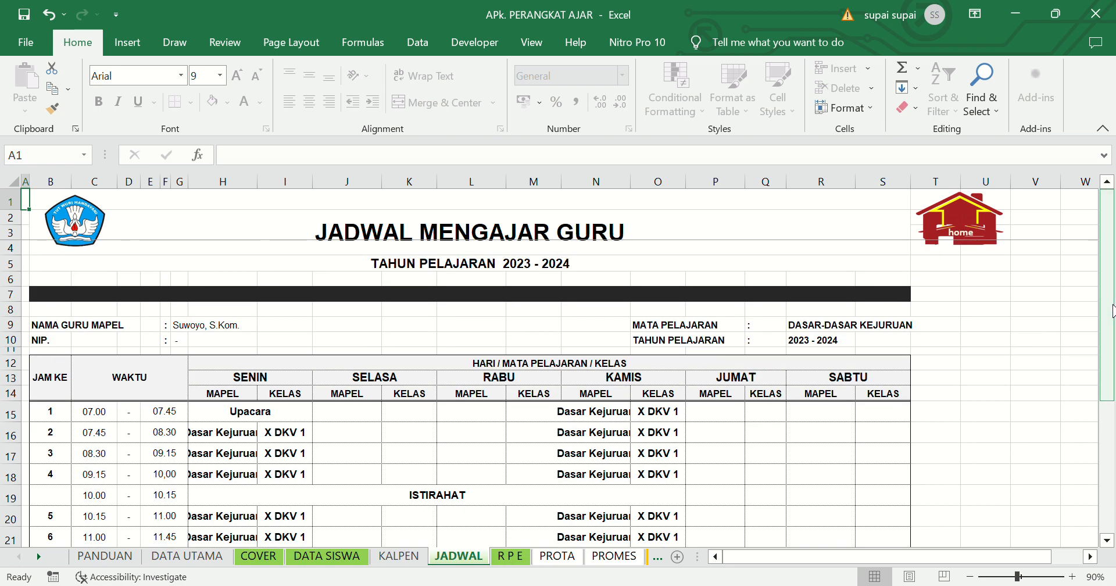
left_click_drag(1112, 311, 1111, 342)
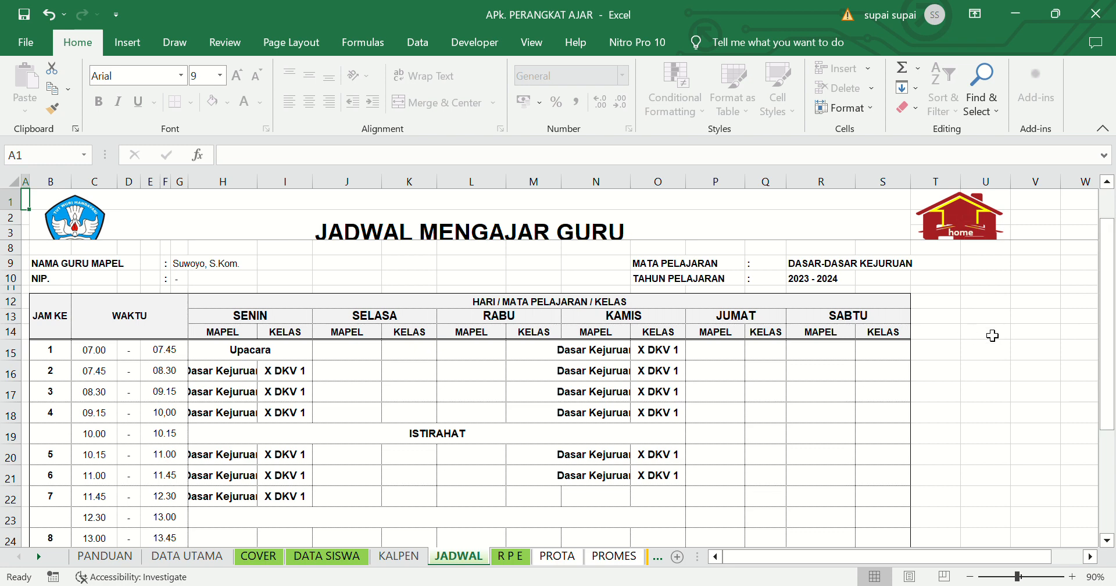
left_click_drag(1109, 245, 1110, 297)
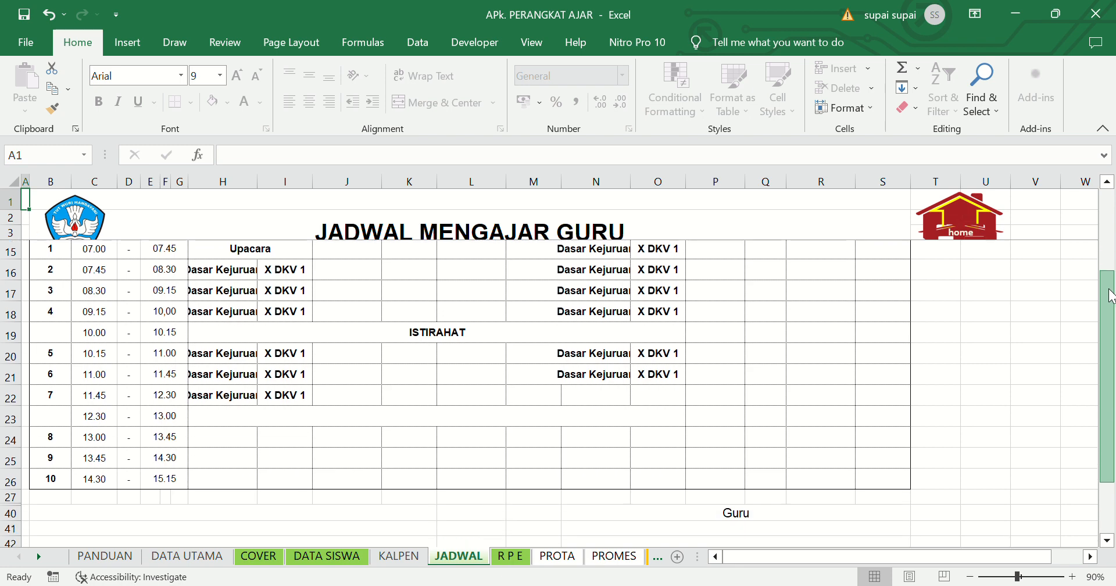
left_click_drag(1110, 296, 1111, 270)
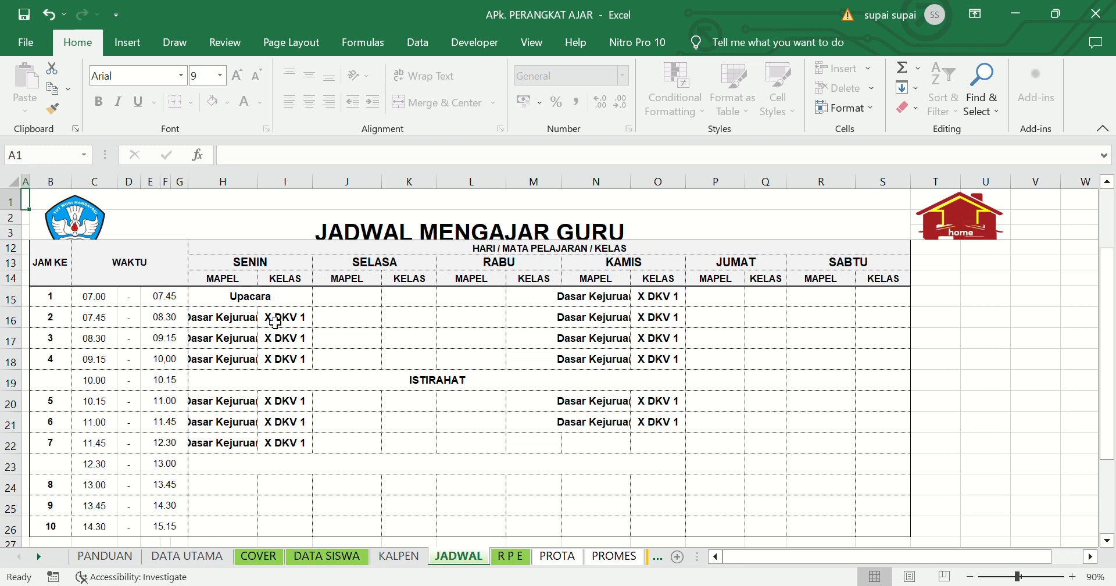
- Examine the first period's Upacara entry on SENIN and its start and end time cells
left_click(256, 304)
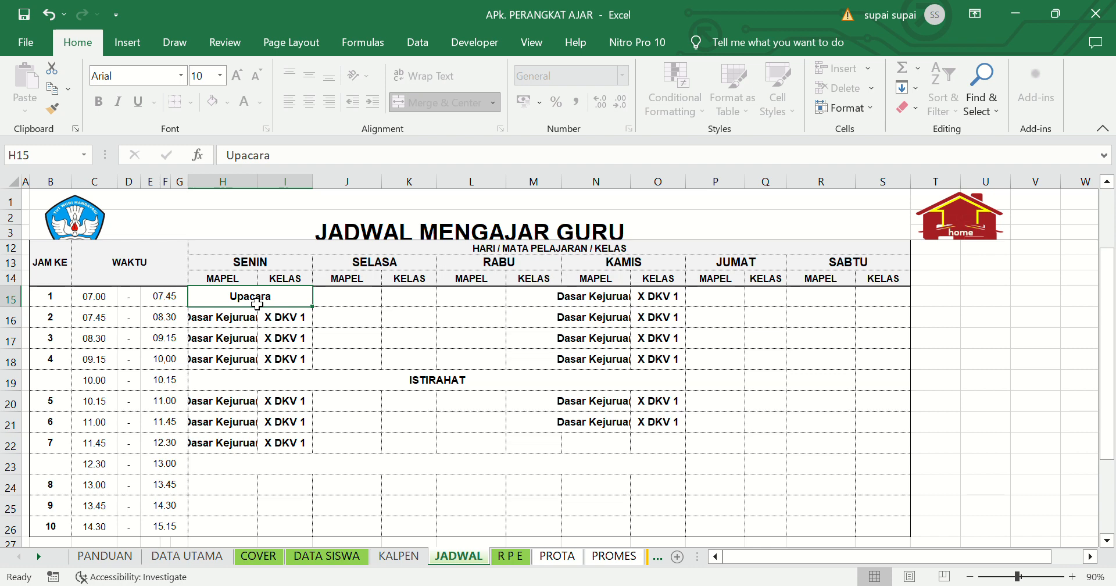
key("Left")
key("Left")
key("Left")
key("Left")
key("Right")
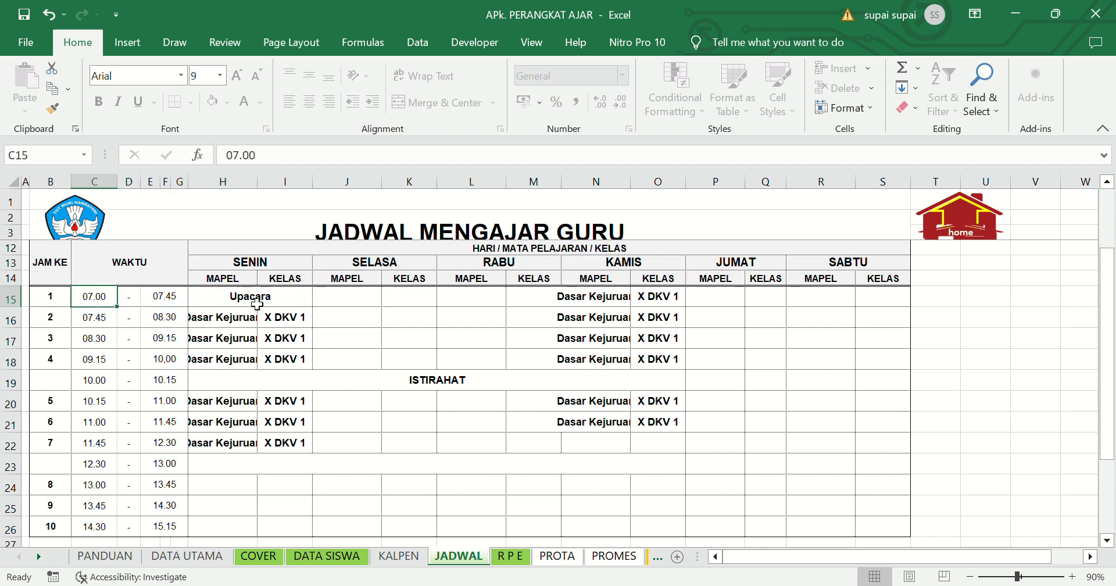
key("Right")
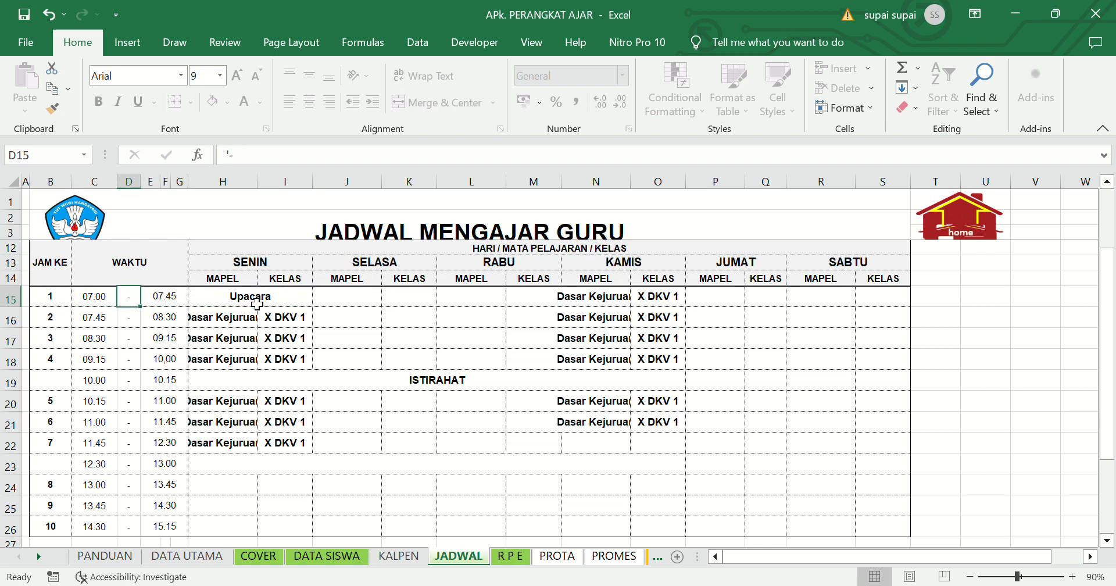
key("Right")
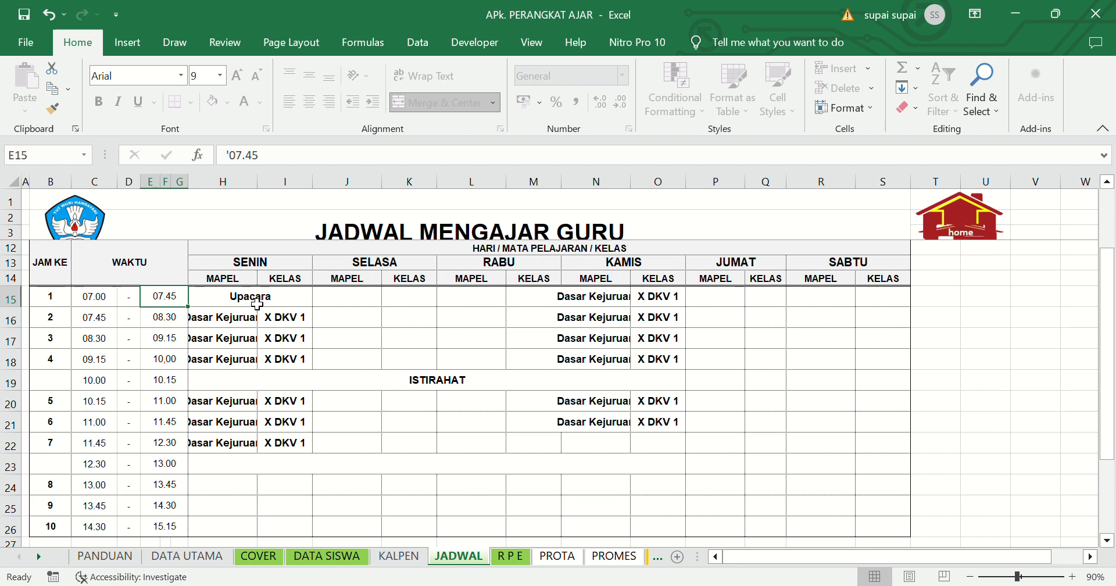
key("Right")
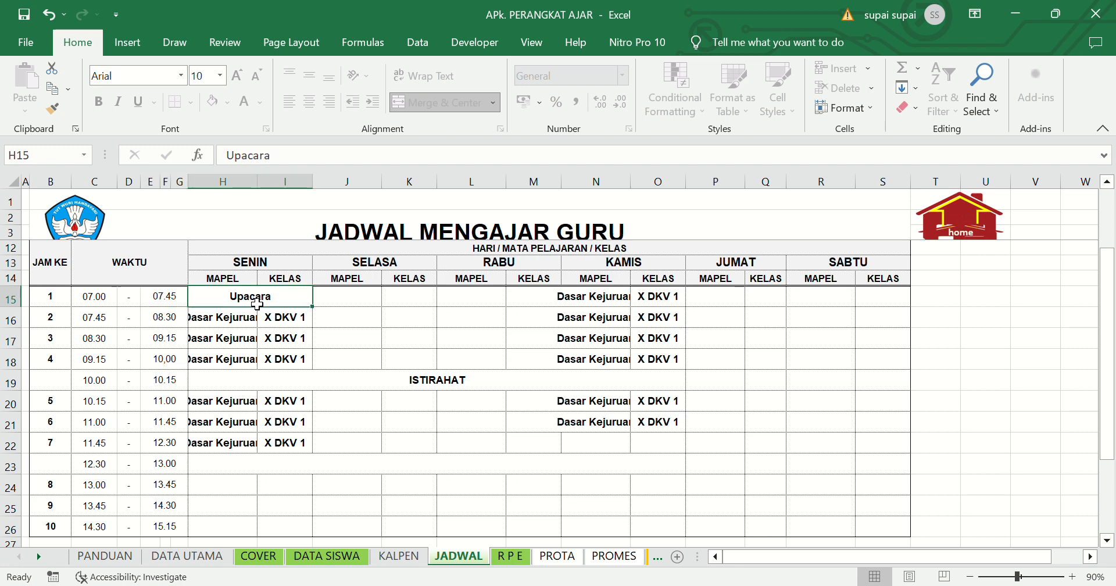
- Examine the SENIN subject entries from period 2 to 7, the first KAMIS subject entry and the ISTIRAHAT row
key("Down")
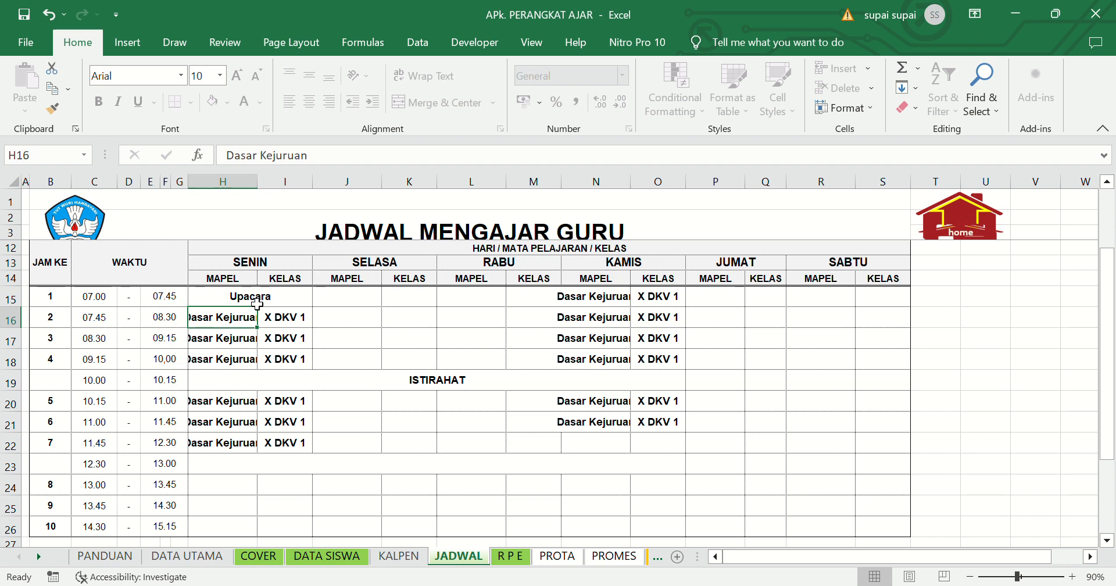
key("Down")
key("Down")
key("Down")
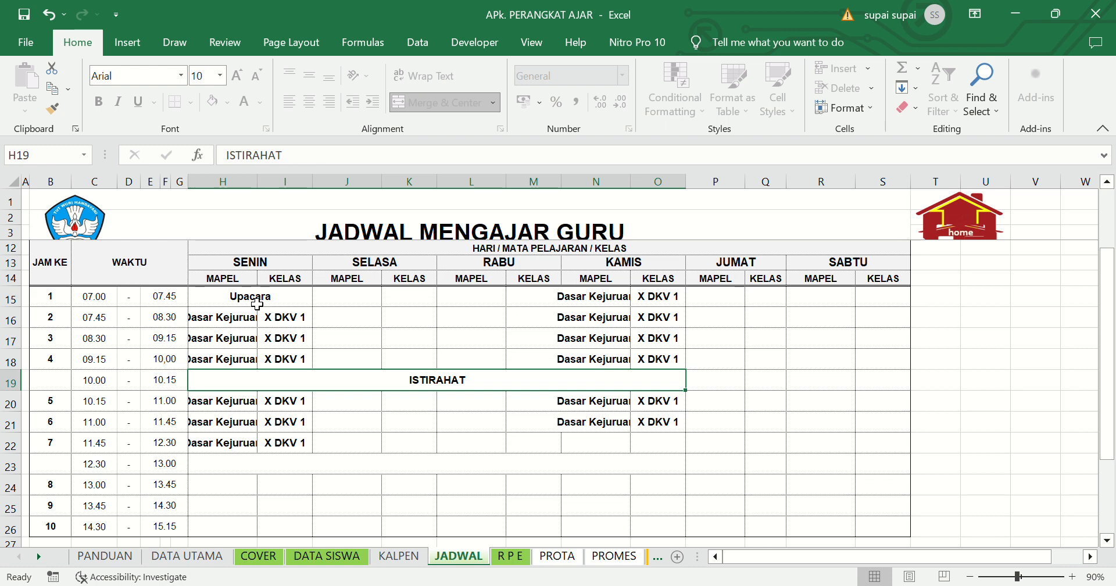
key("Down")
key("Down")
key("Down")
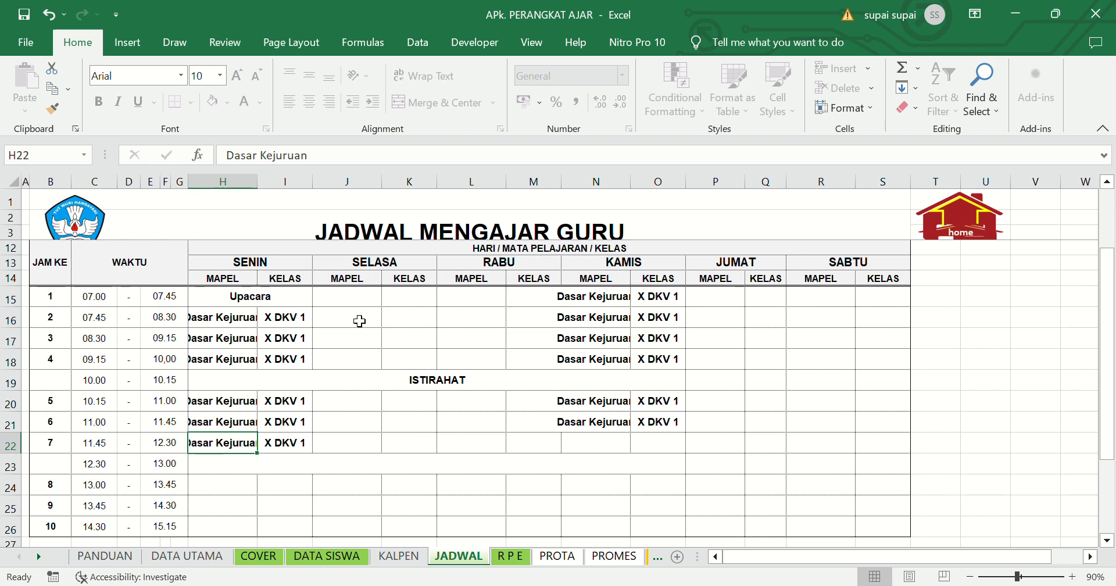
left_click(600, 305)
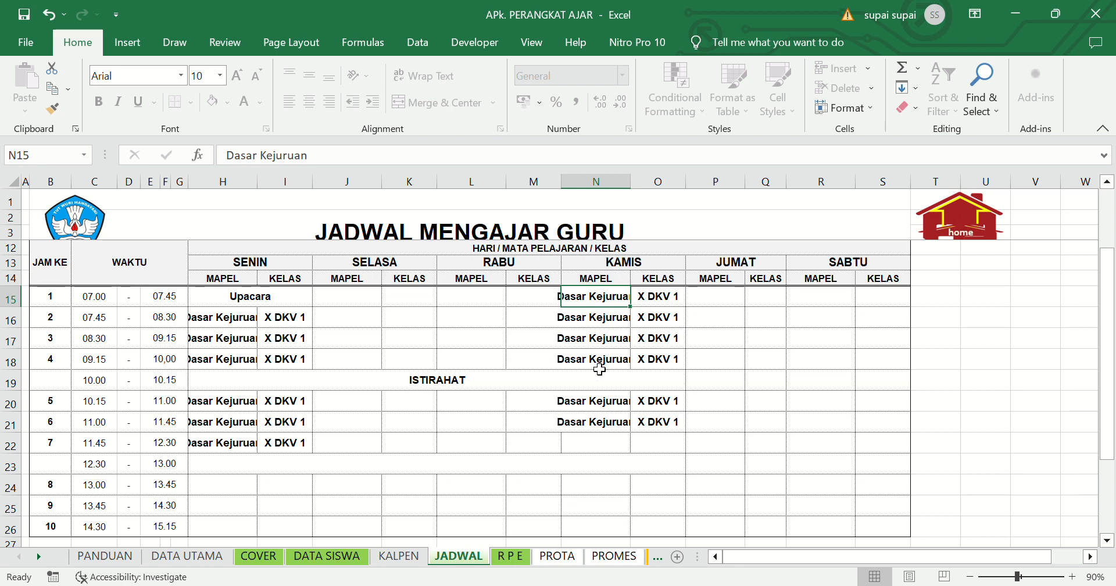
left_click(602, 391)
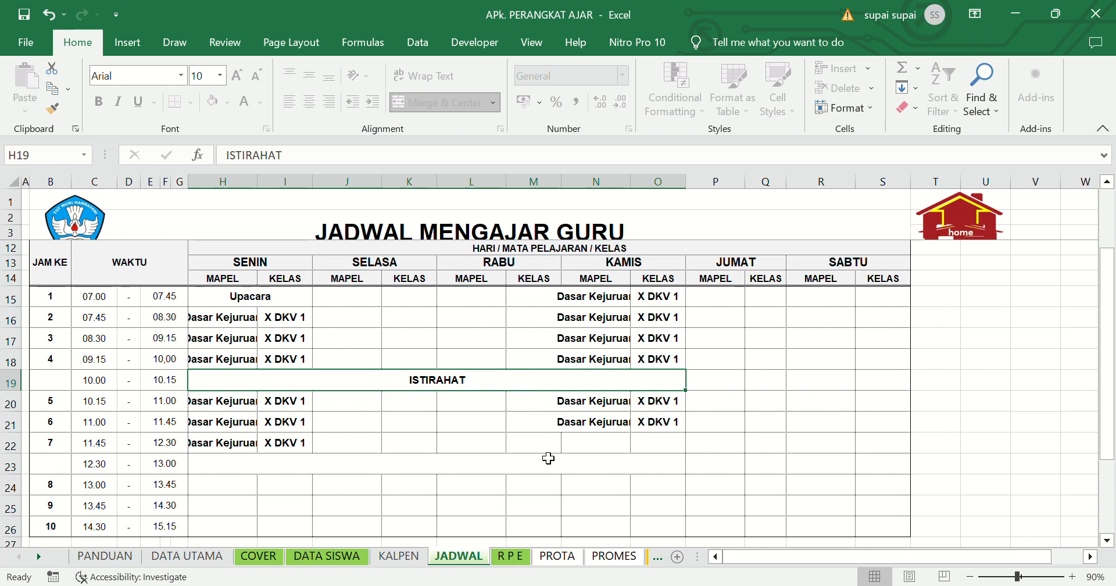
- Return to the DATA UTAMA menu and open the R P E sheet
left_click(965, 232)
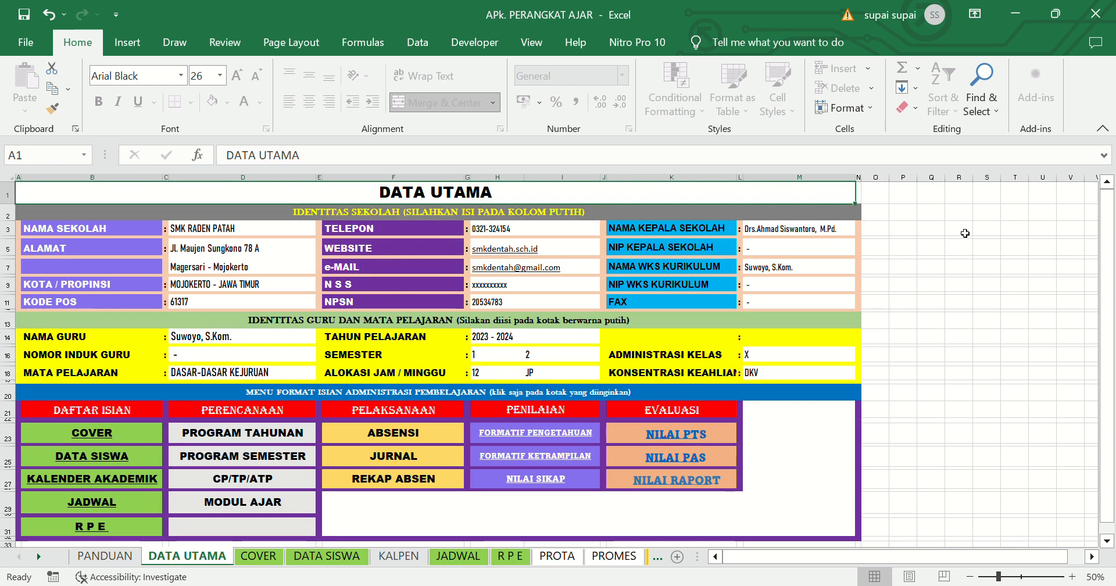
left_click(91, 520)
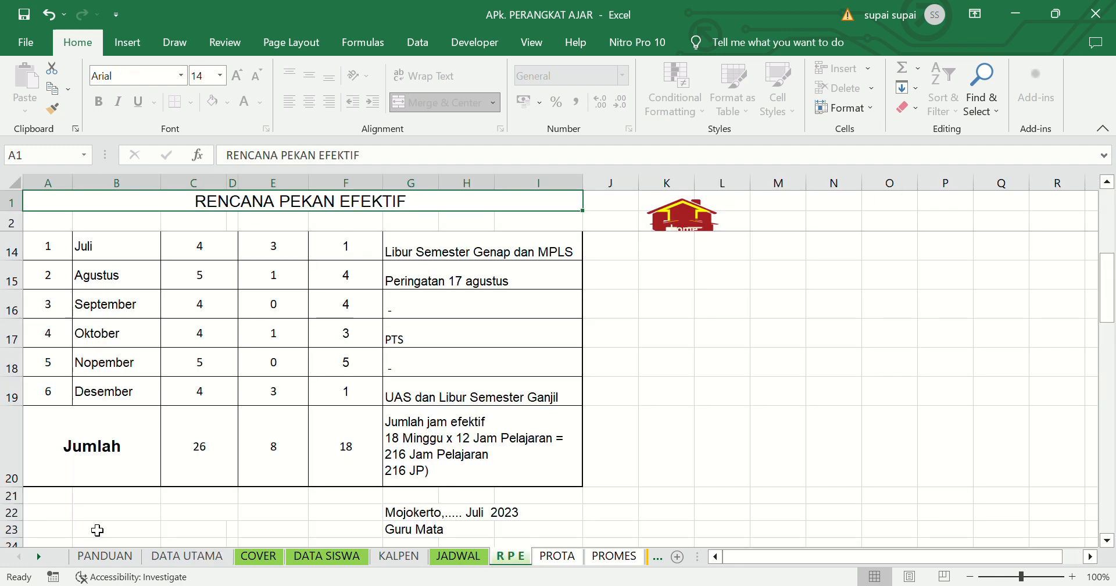
- Clear the Jumlah pekan/bulan values for Juli to Desember in the Semester Ganjil table
left_click(198, 262)
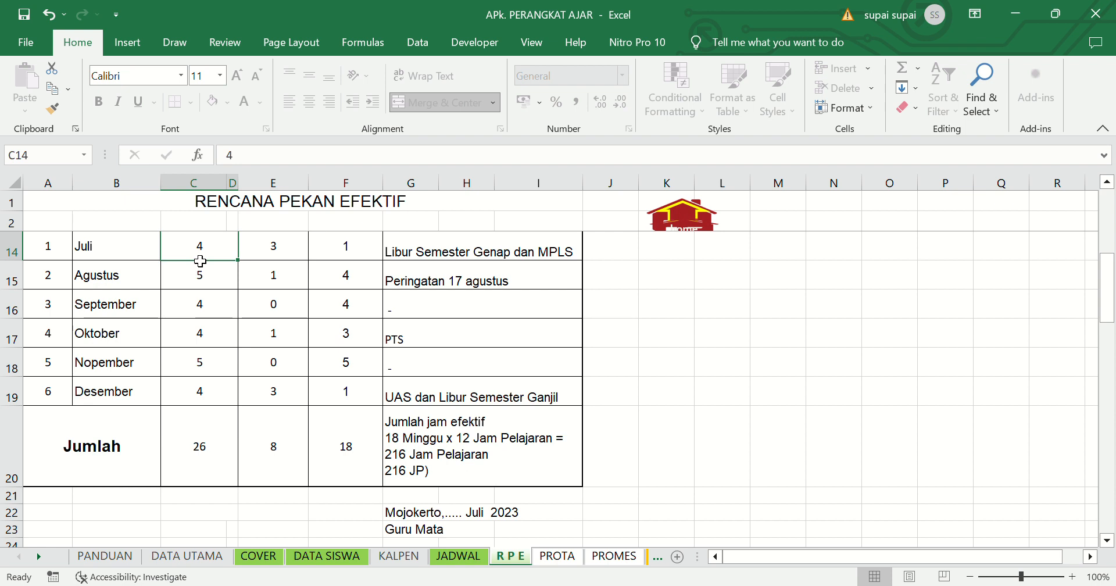
key("shift+Down")
key("shift+Down")
key("shift+Down")
key("shift+Down")
key("shift+Down")
key("Delete")
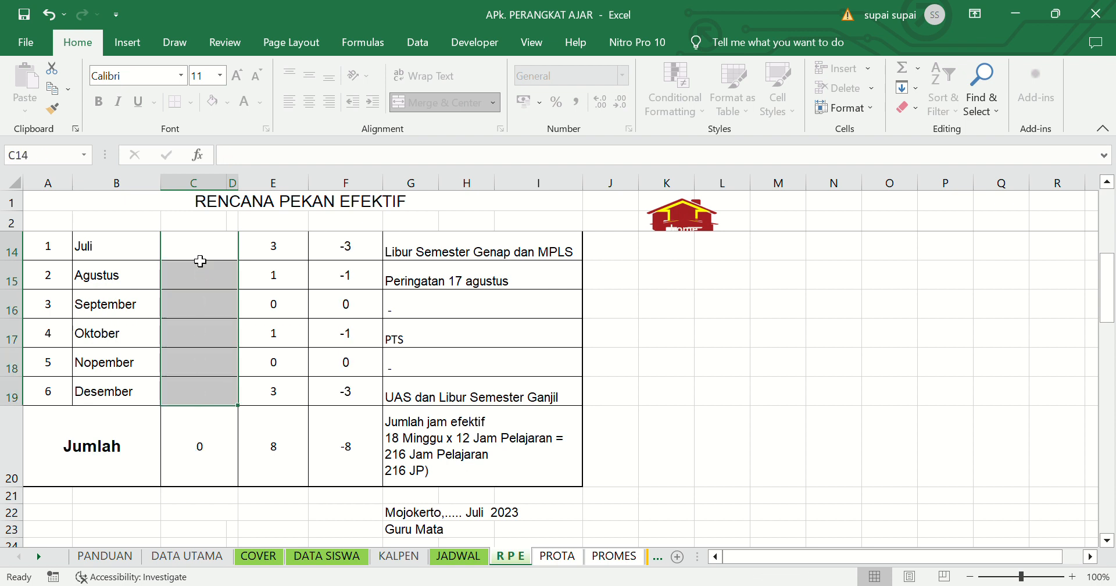
- Clear the Tidak Efektif week counts for Juli to Desember in the Semester Ganjil table
left_click(267, 260)
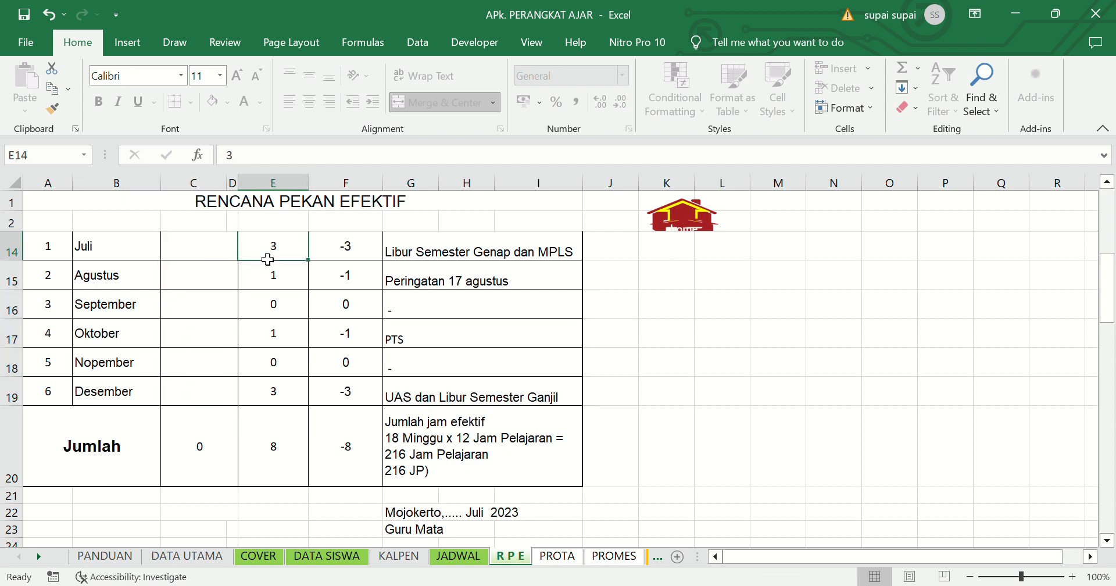
key("shift+Down")
key("shift+Down")
key("shift+Down")
key("shift+Down")
key("shift+Down")
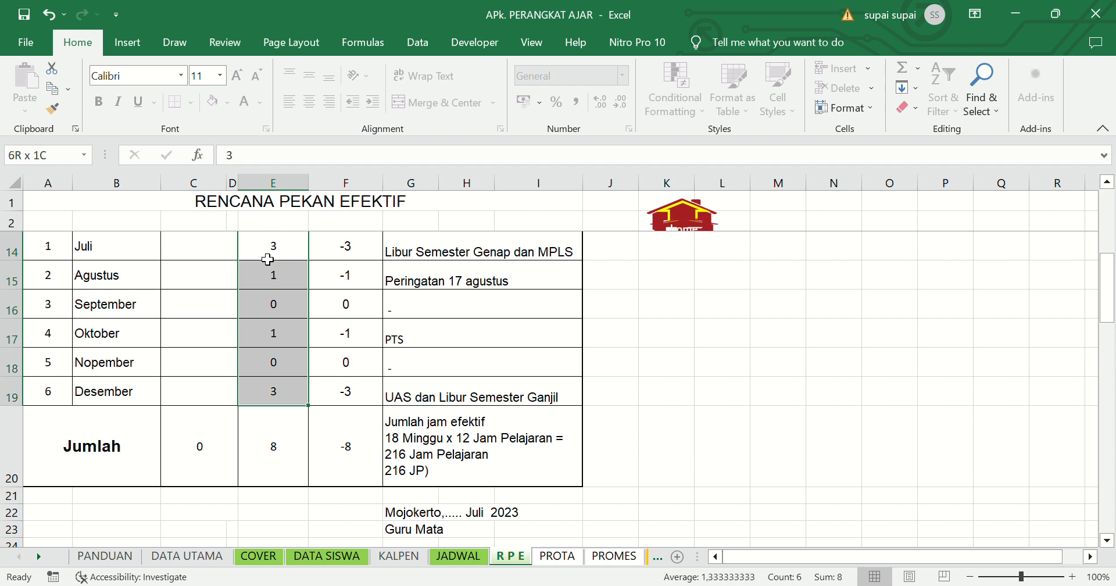
key("Delete")
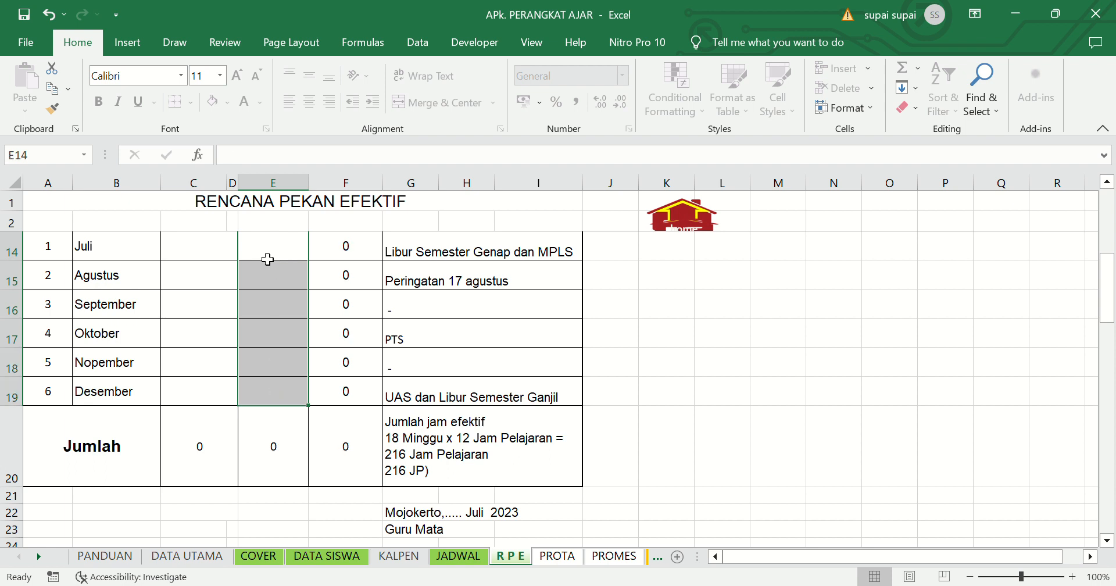
key("Left")
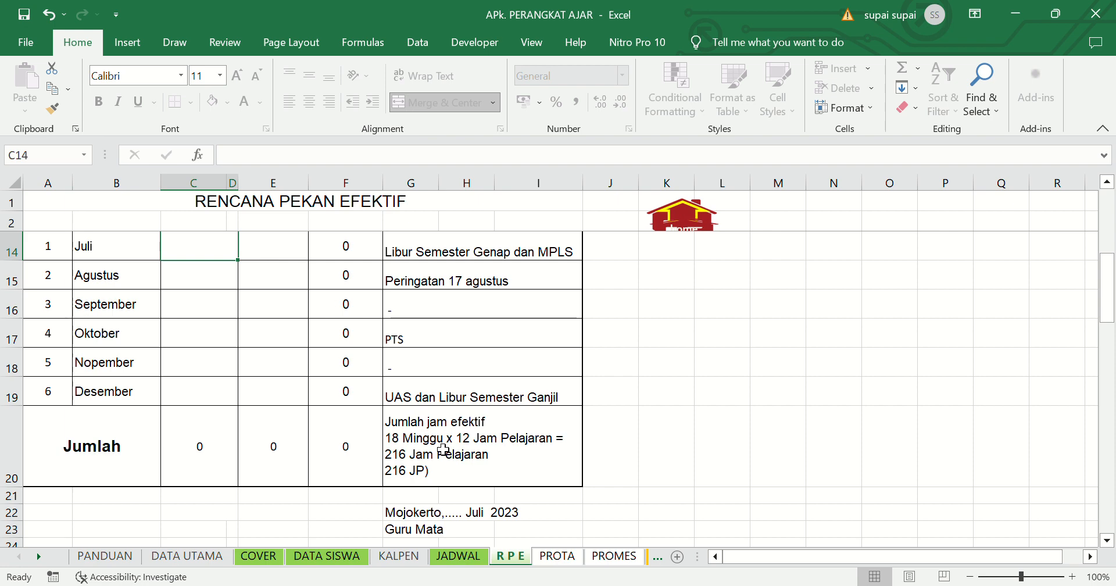
- Examine the KALPEN sheet from the effective-day table down to the monthly calendars, focusing on Juli 2023
left_click(398, 556)
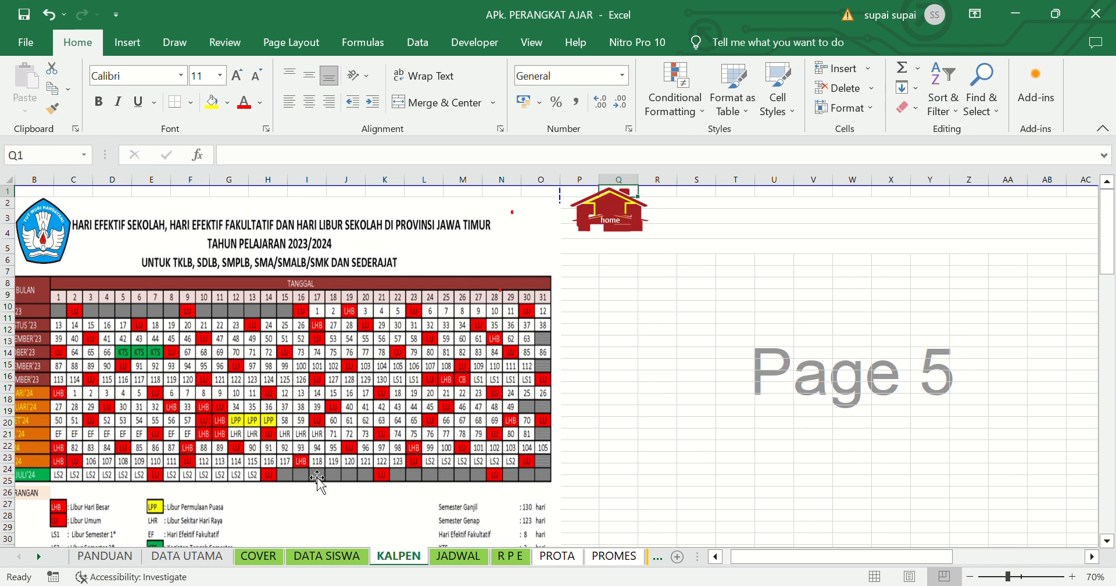
left_click(633, 481)
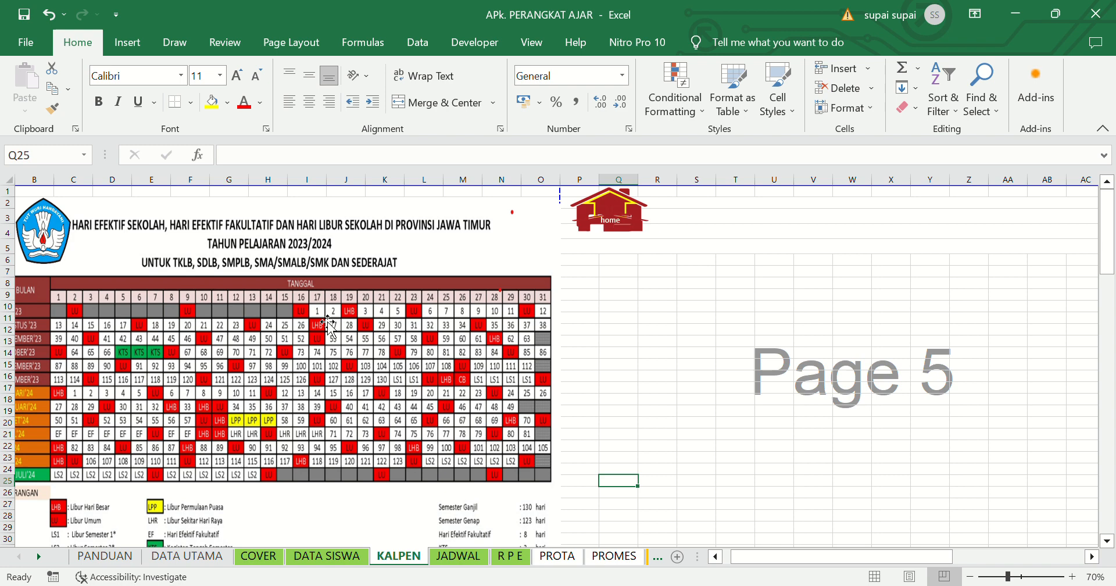
key("Down")
key("Down")
key("Down")
key("Down")
key("Down")
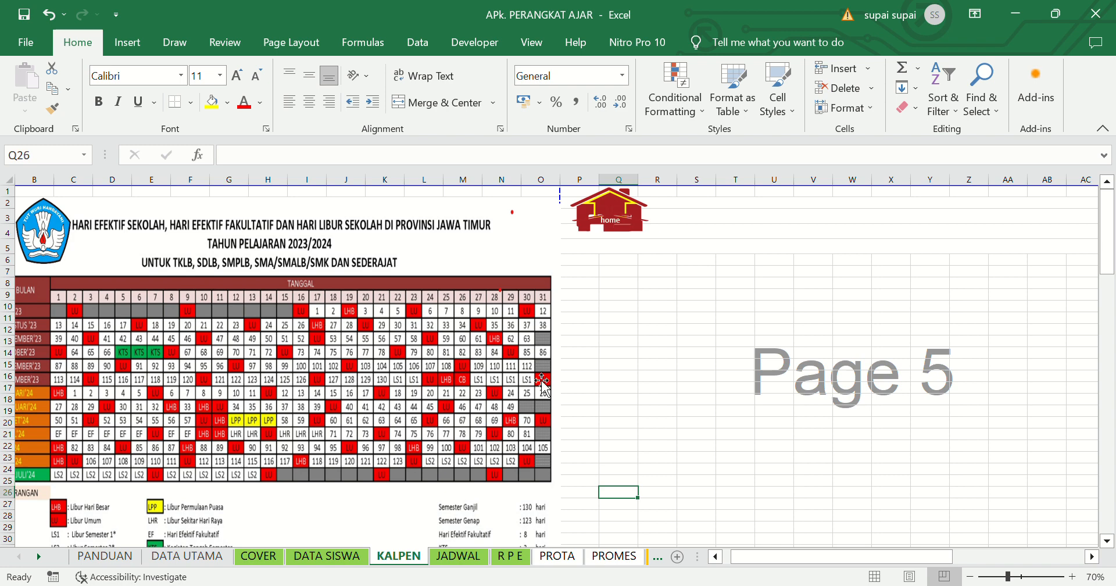
key("Down")
key("Down")
key("Down")
key("Down")
key("Down")
key("Down")
key("Down")
key("Down")
key("Down")
key("Down")
key("Down")
key("Down")
key("Down")
key("Down")
key("Down")
key("Down")
key("Down")
key("Down")
key("Down")
key("Down")
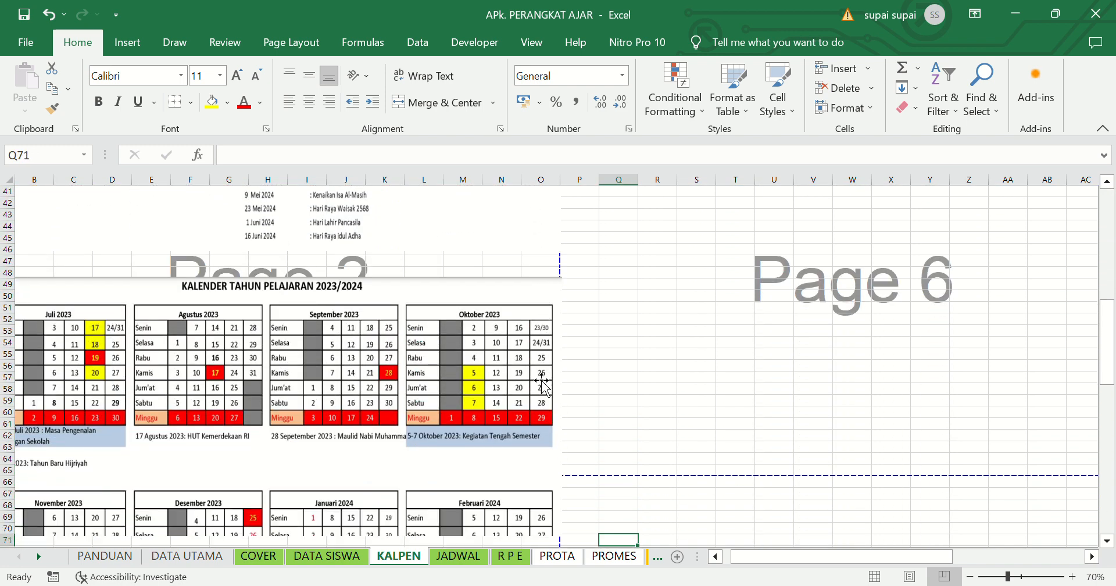
key("Down")
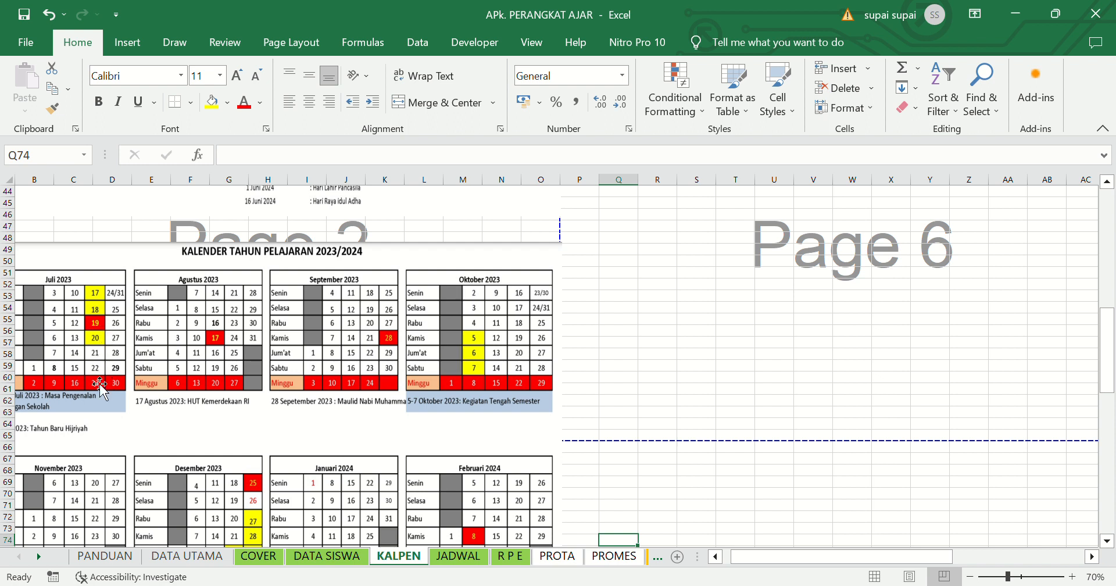
- Return to the R P E sheet and set Juli's Jumlah pekan/bulan to 4
left_click(511, 558)
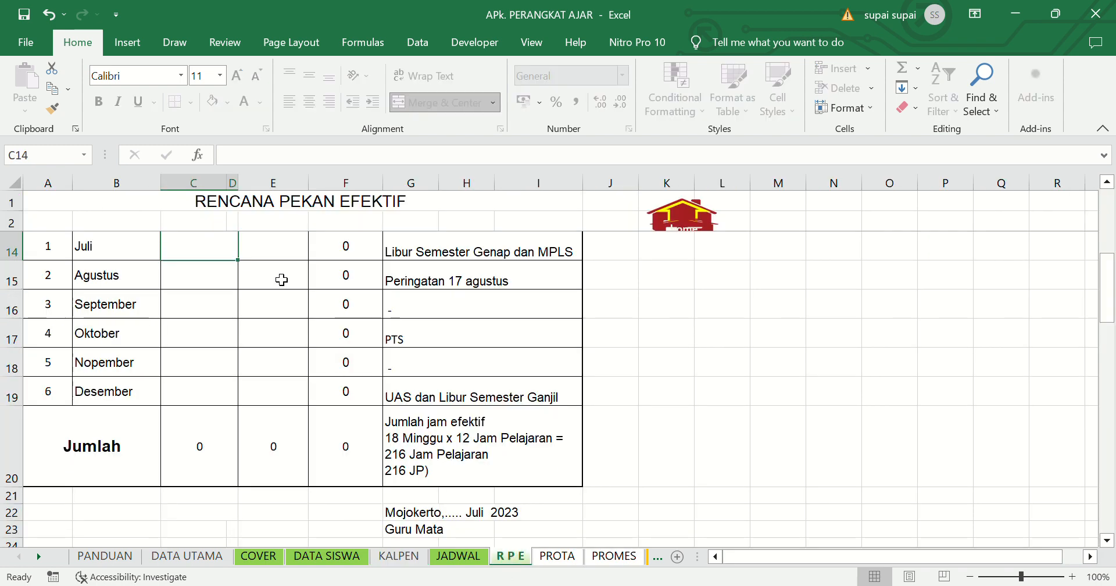
key("Up")
key("Up")
key("Up")
key("Up")
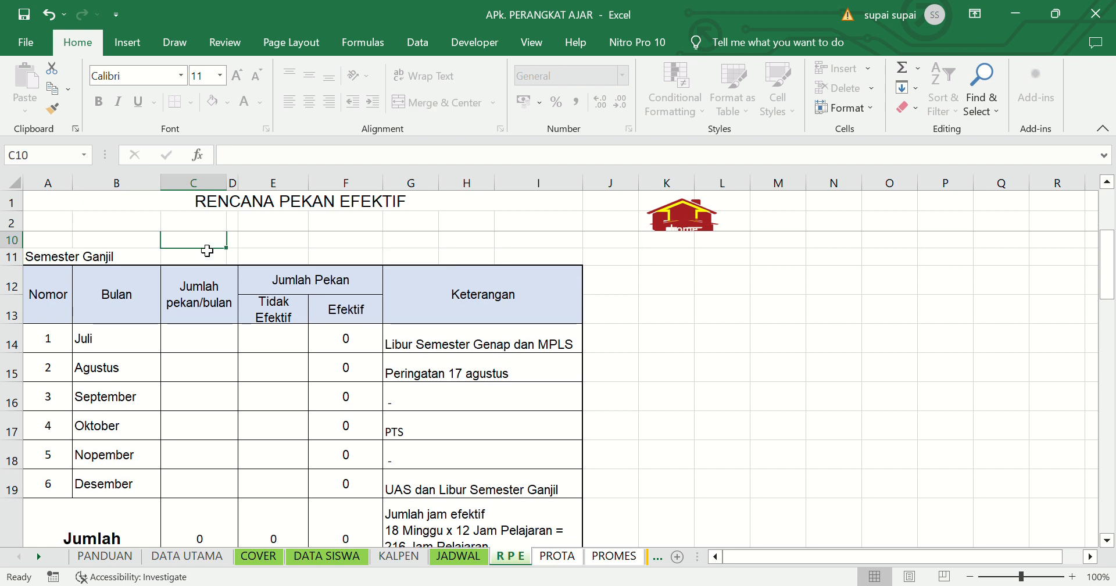
key("Down")
key("Down")
key("Down")
key("Down")
key("Down")
key("Up")
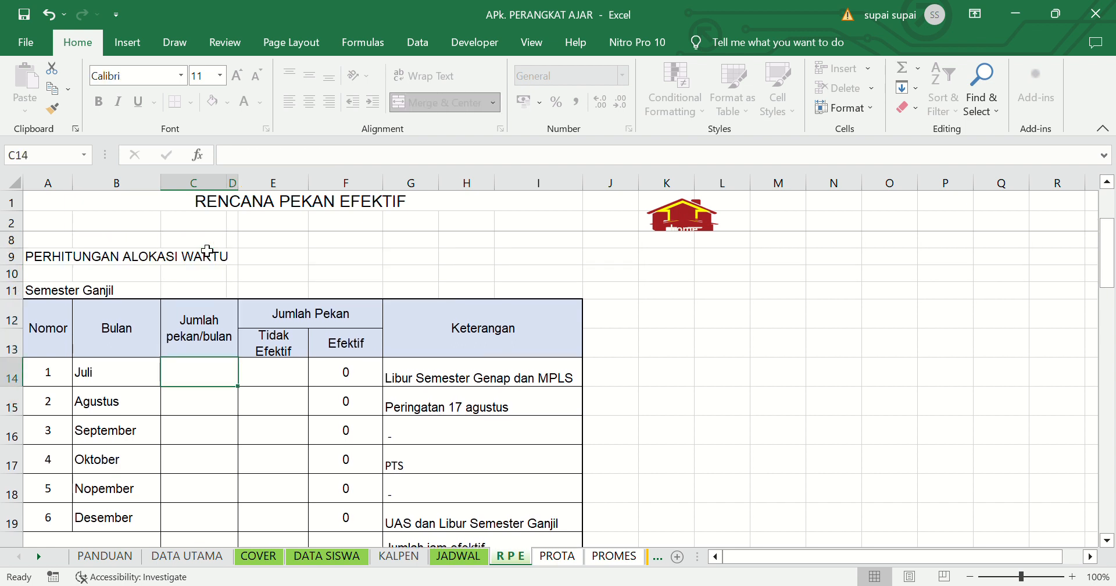
type("4")
key("Tab")
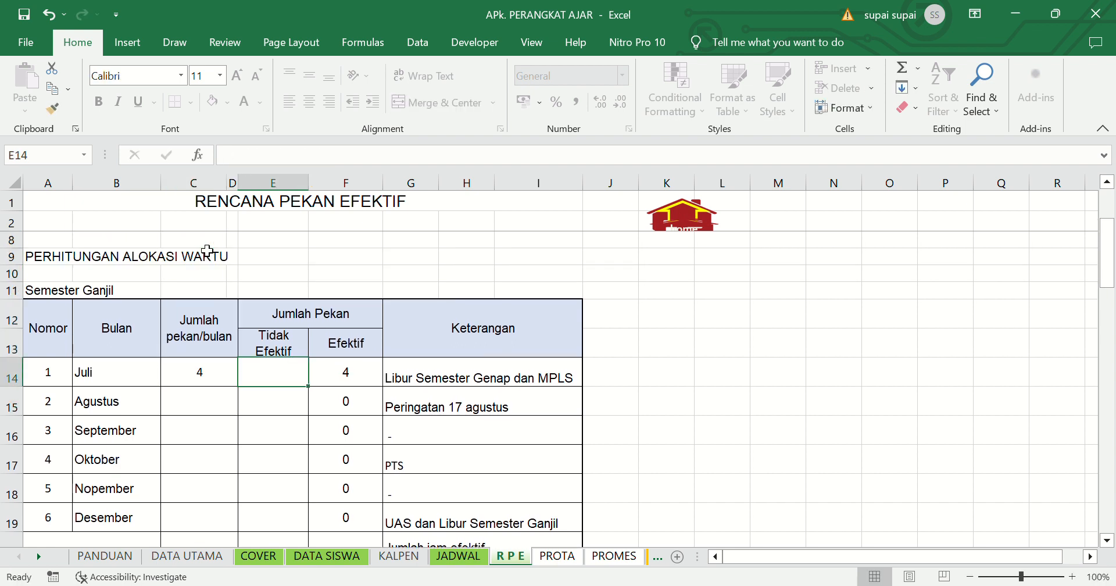
- Set Juli's Tidak Efektif weeks to 3 and check its Keterangan note
type("4")
key("Return")
key("Up")
type("3")
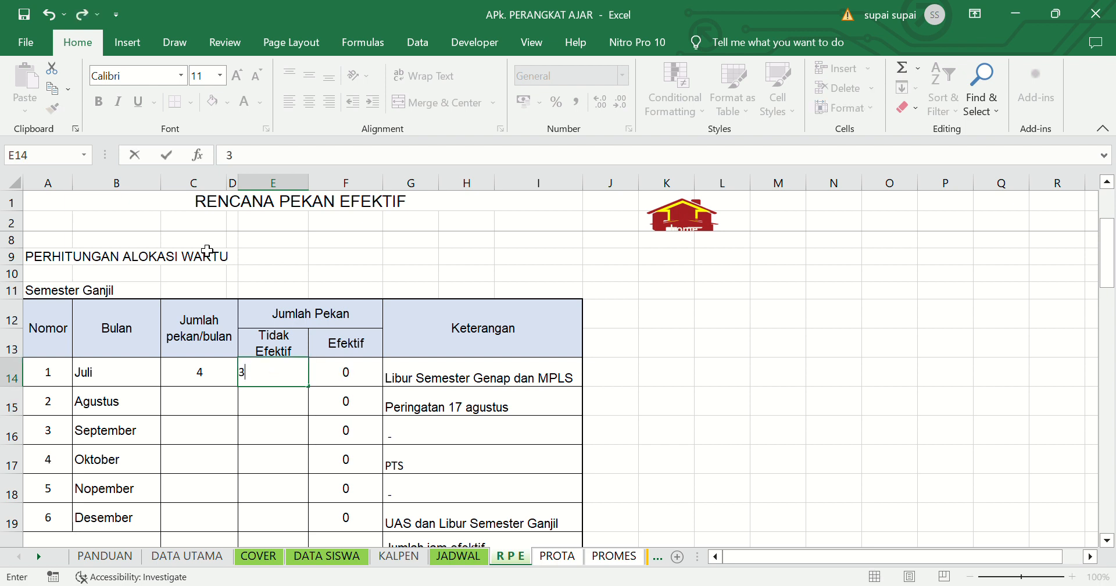
left_click(347, 405)
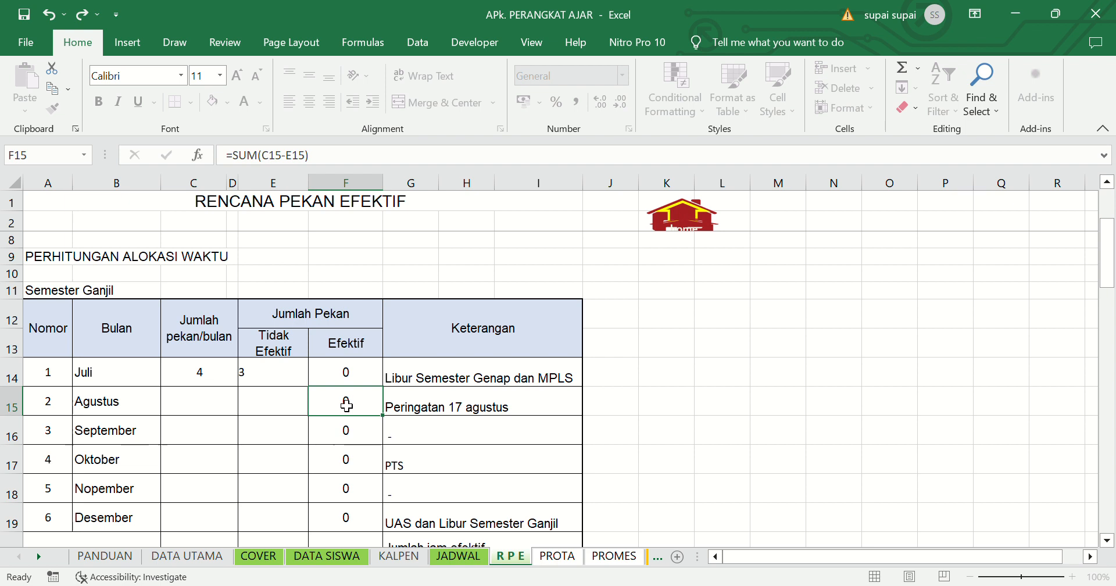
left_click(420, 383)
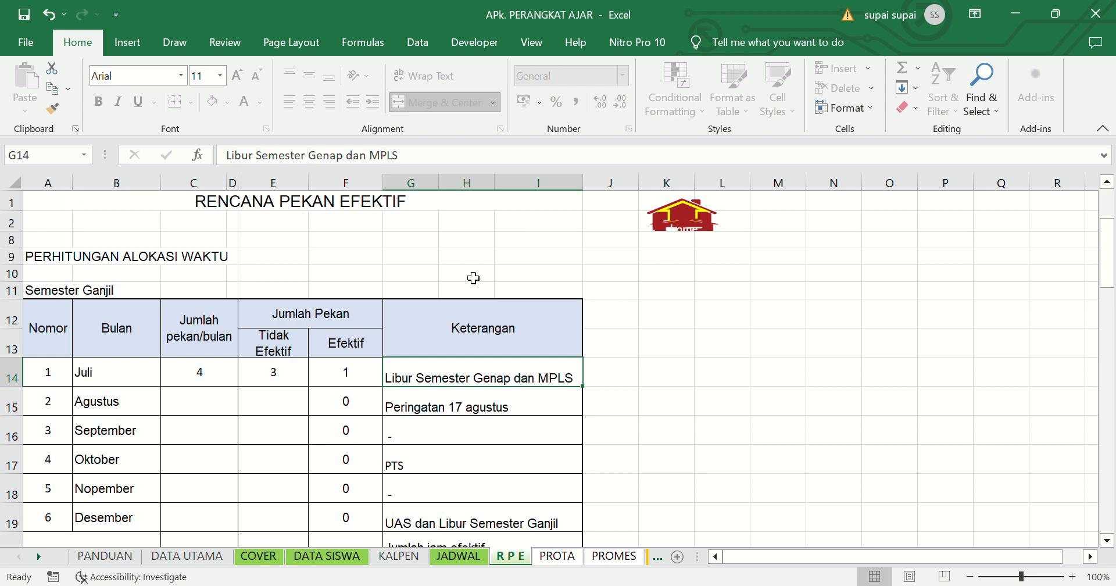
- Examine the effective-day table and the Agustus 2023 calendar on the KALPEN sheet
key("Down")
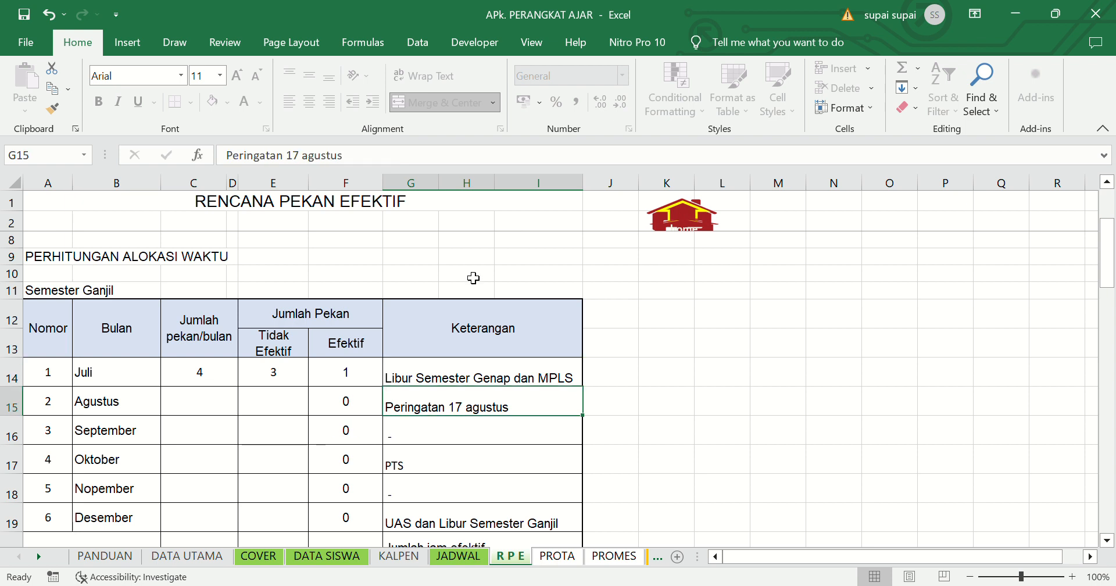
key("Left")
key("Left")
key("Left")
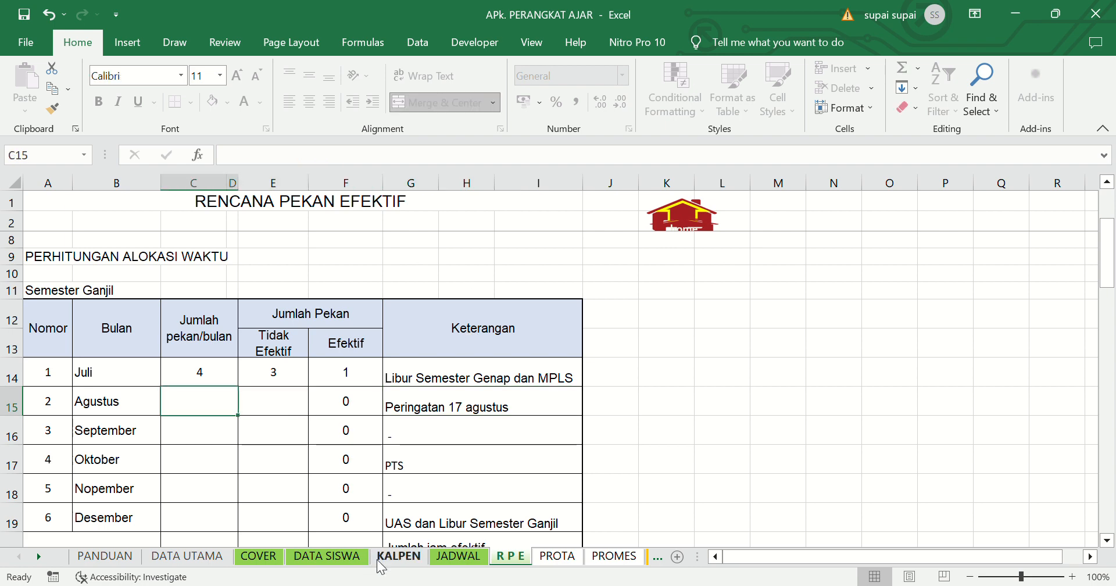
left_click(395, 558)
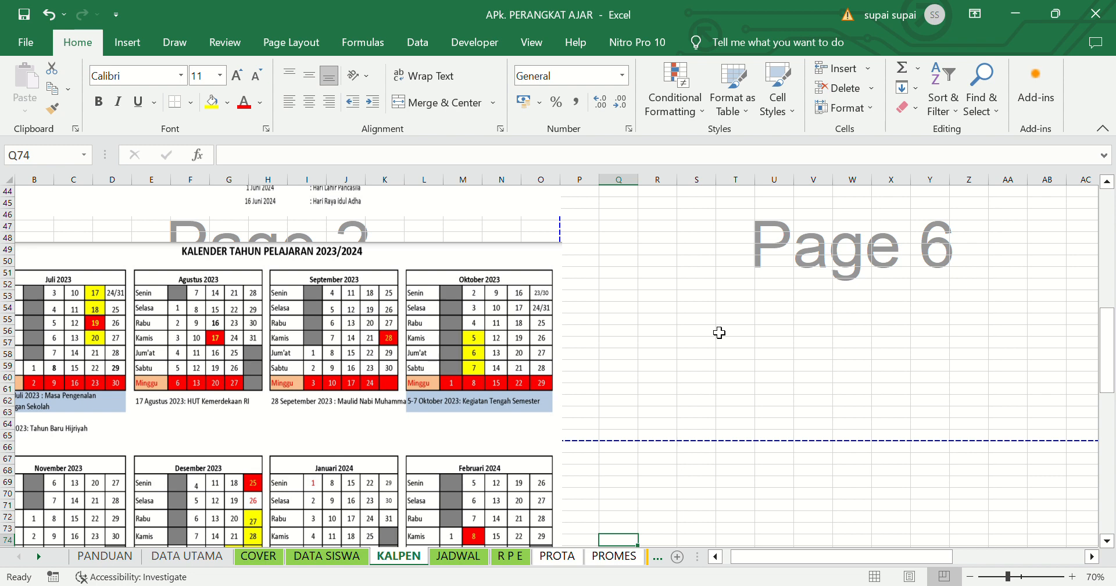
left_click_drag(1113, 366, 995, 199)
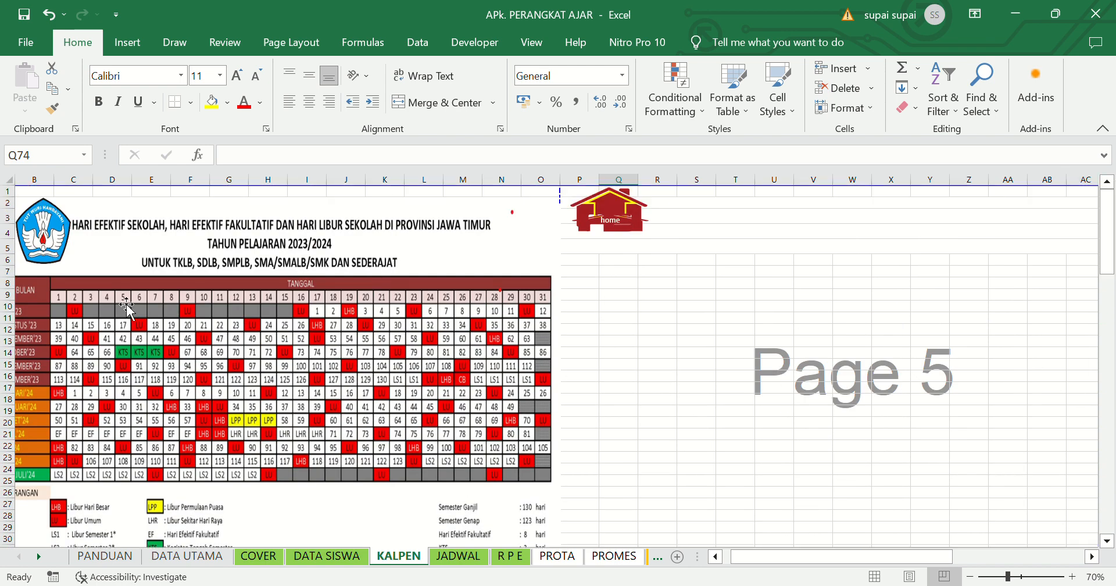
left_click_drag(766, 550, 735, 564)
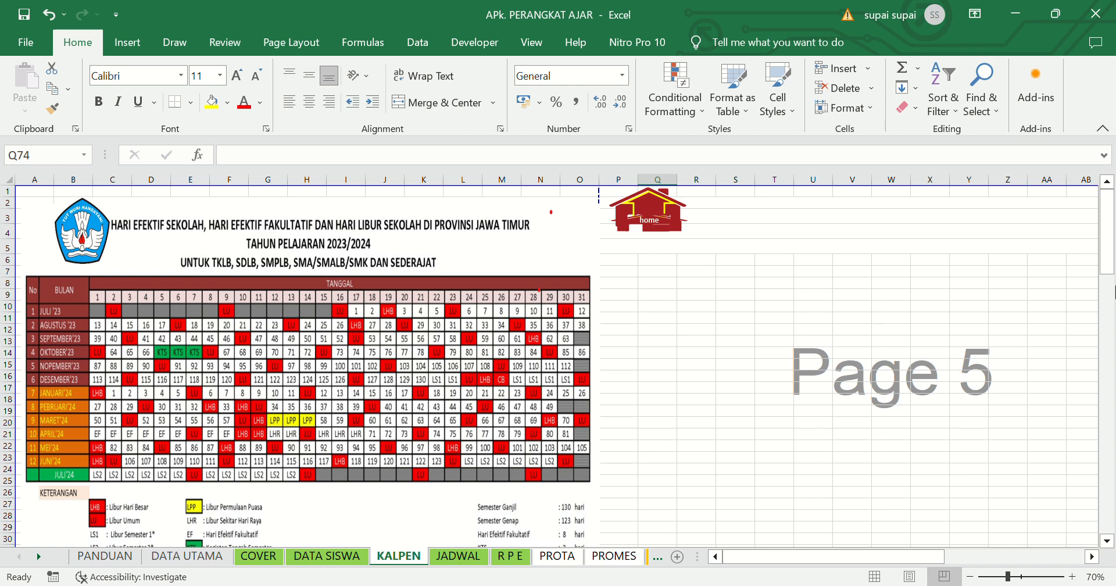
left_click_drag(1107, 239, 1113, 354)
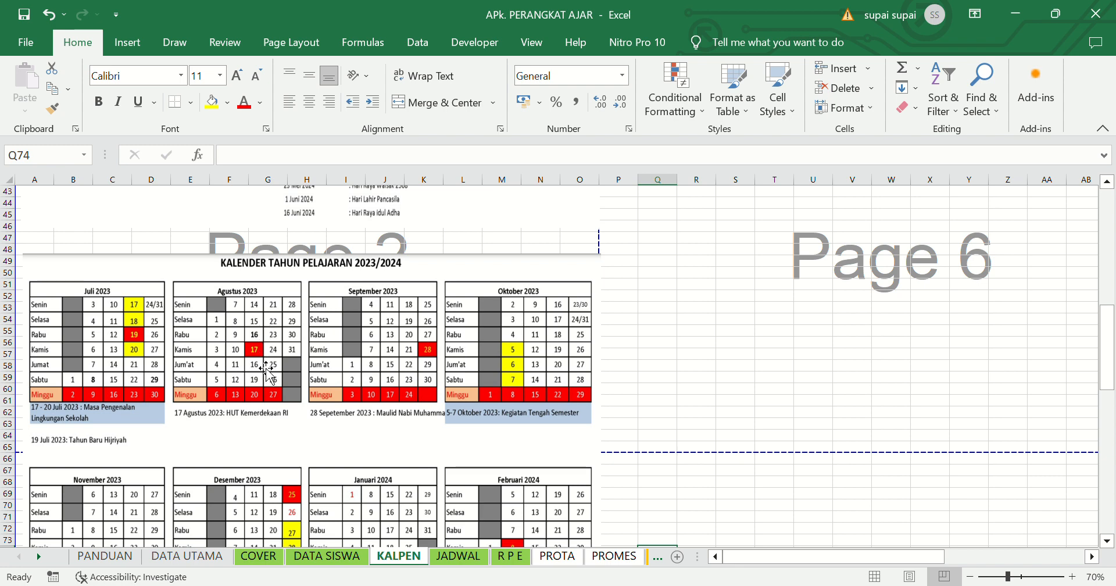
- Fill in Agustus on the R P E sheet with 5 weeks in total and 1 Tidak Efektif week
left_click(511, 557)
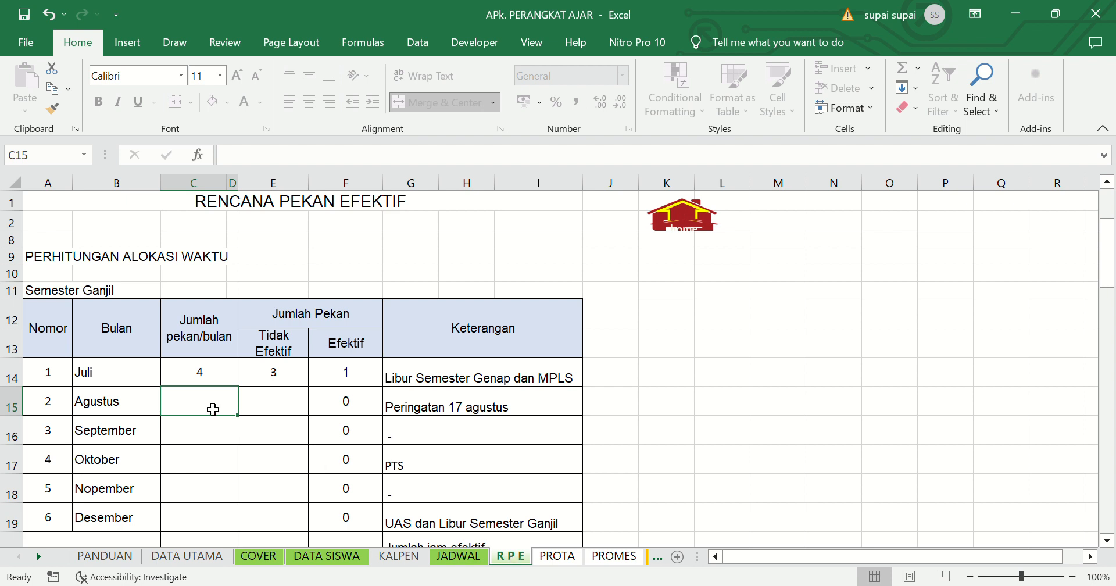
type("5")
key("Tab")
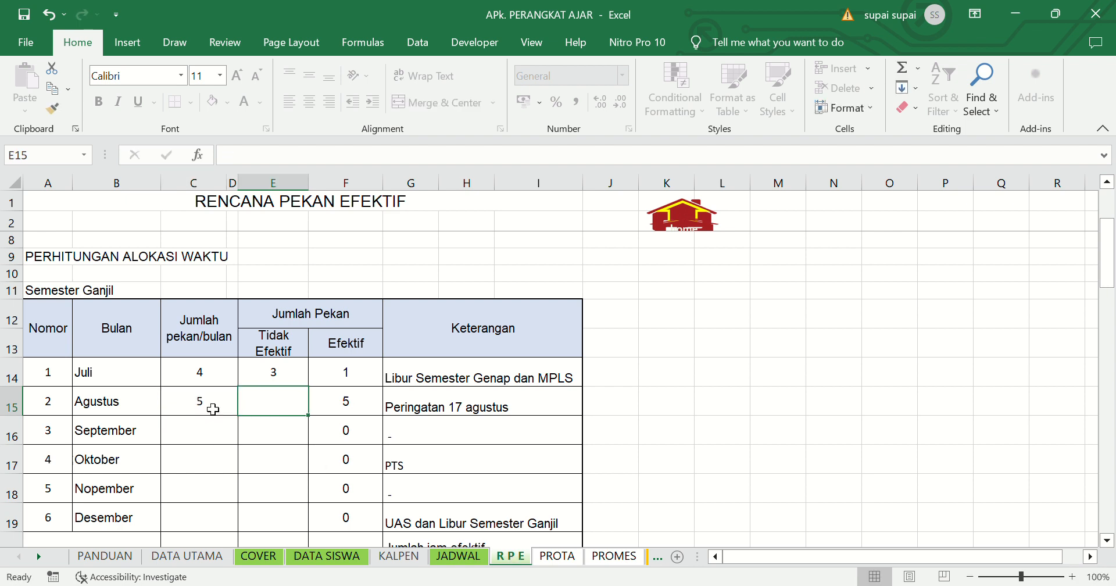
type("1")
key("Return")
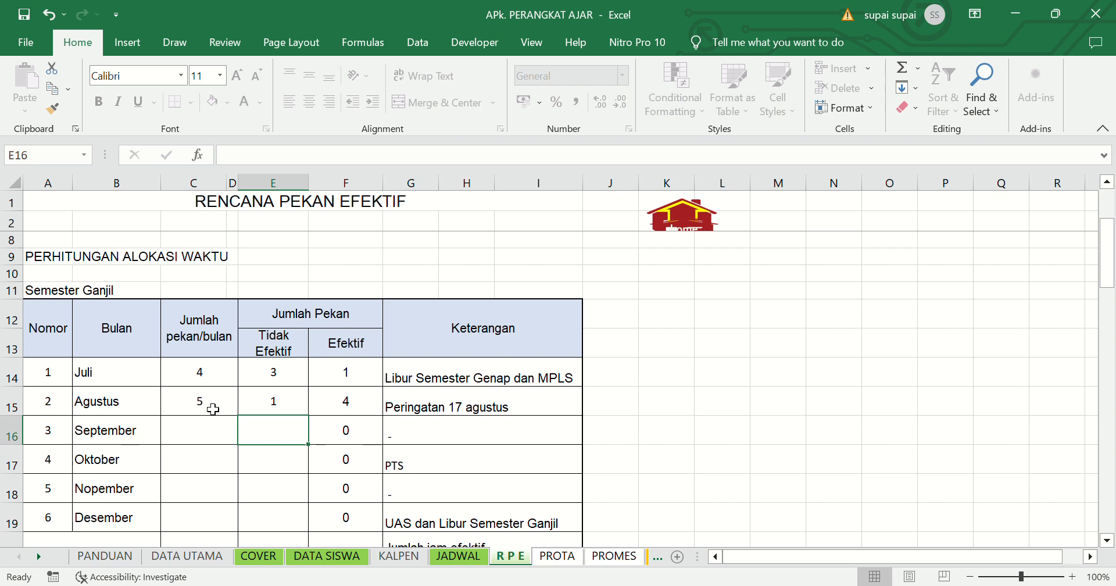
- Check the Keterangan entries for Agustus and September, and consult the September 2023 calendar on the KALPEN sheet
key("Up")
key("Right")
key("Right")
key("Return")
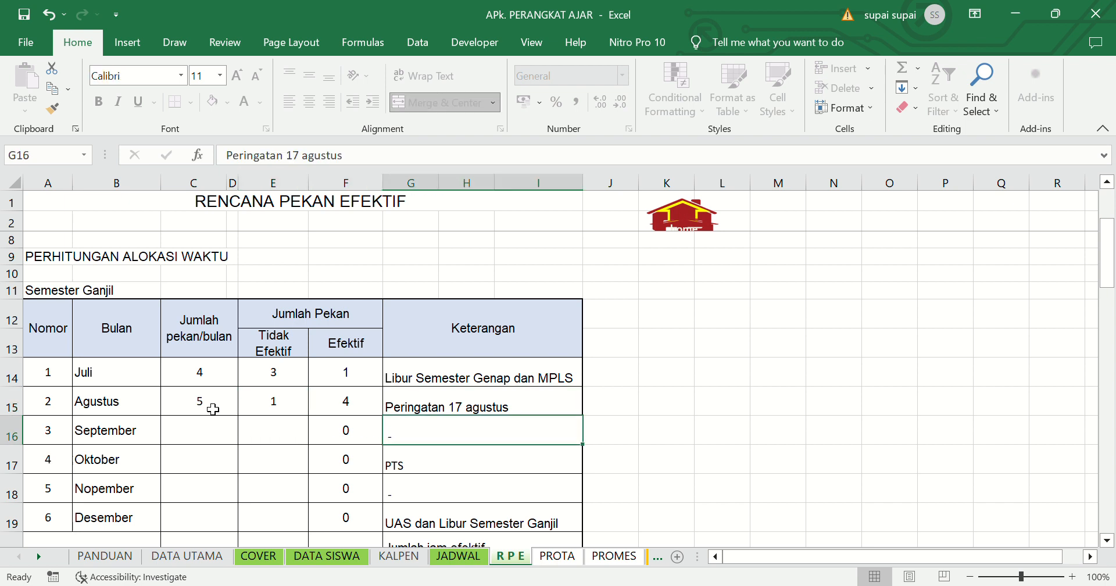
key("Left")
key("Left")
key("Left")
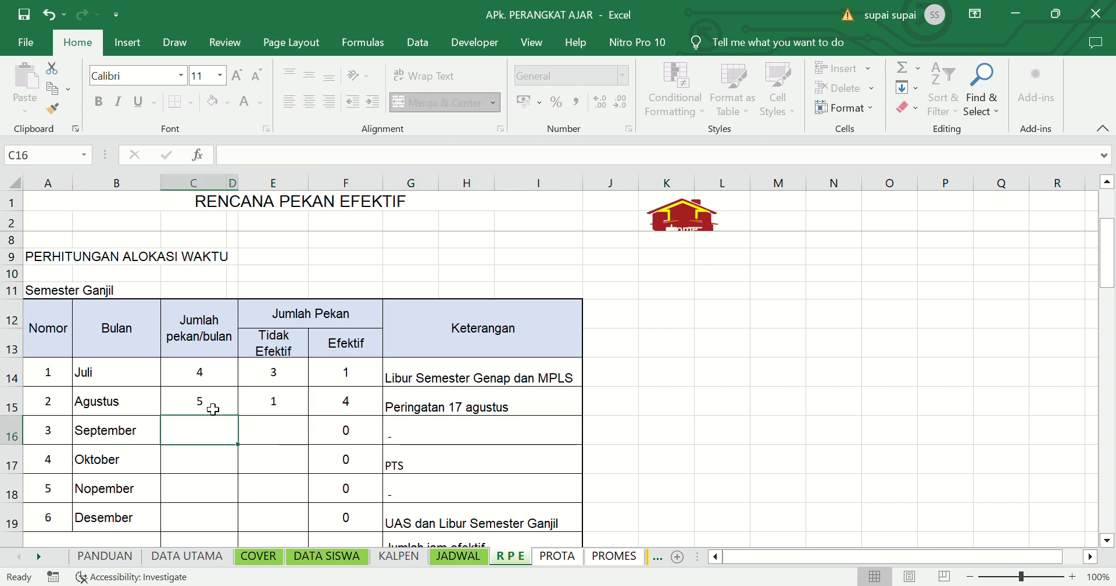
left_click(390, 560)
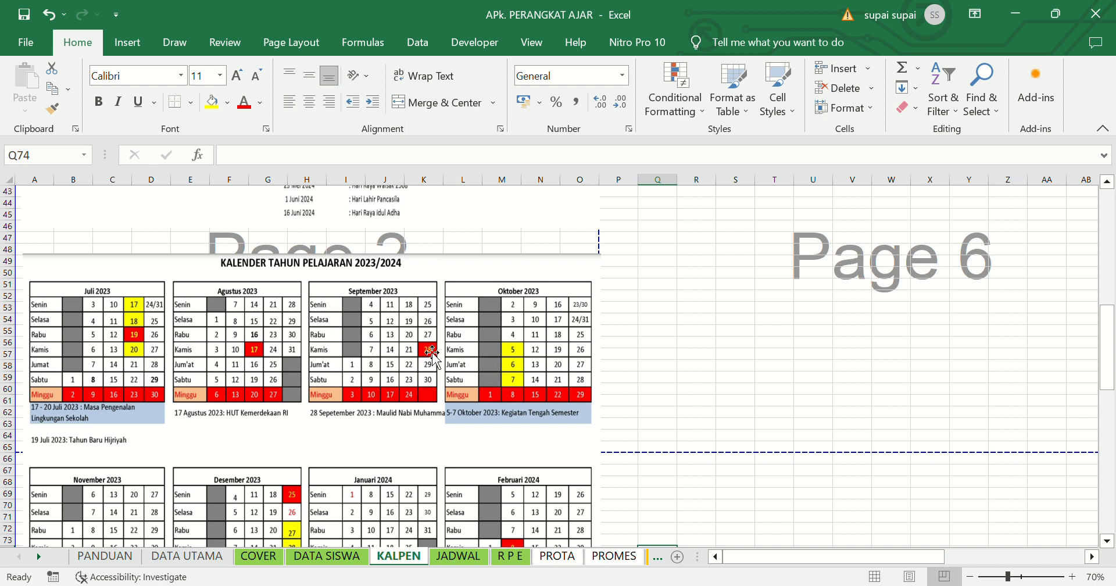
- Fill in September on the R P E sheet with 4 weeks in total and 0 Tidak Efektif weeks
left_click(510, 556)
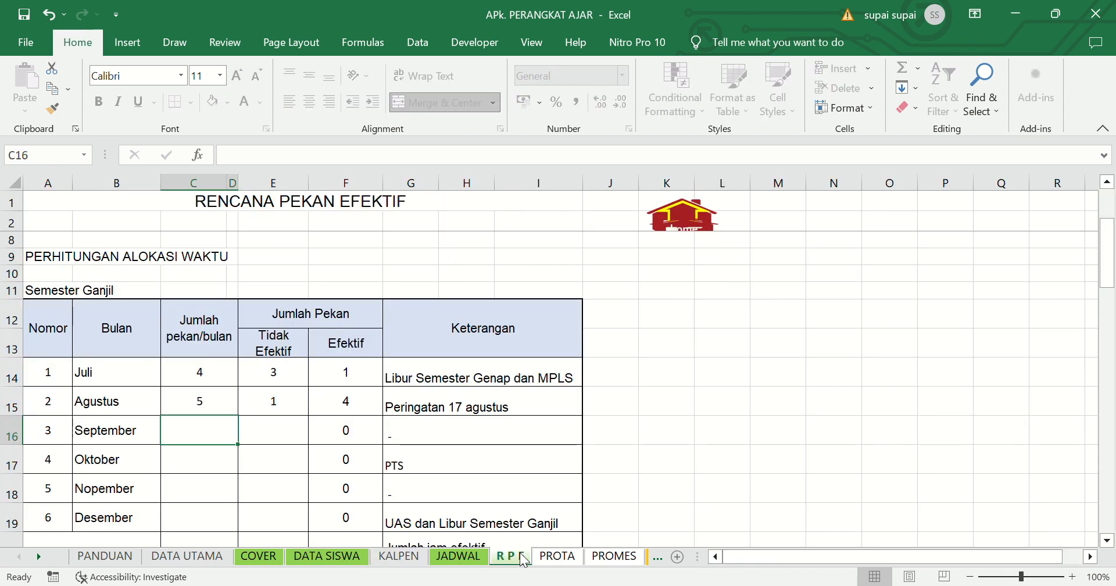
type("4")
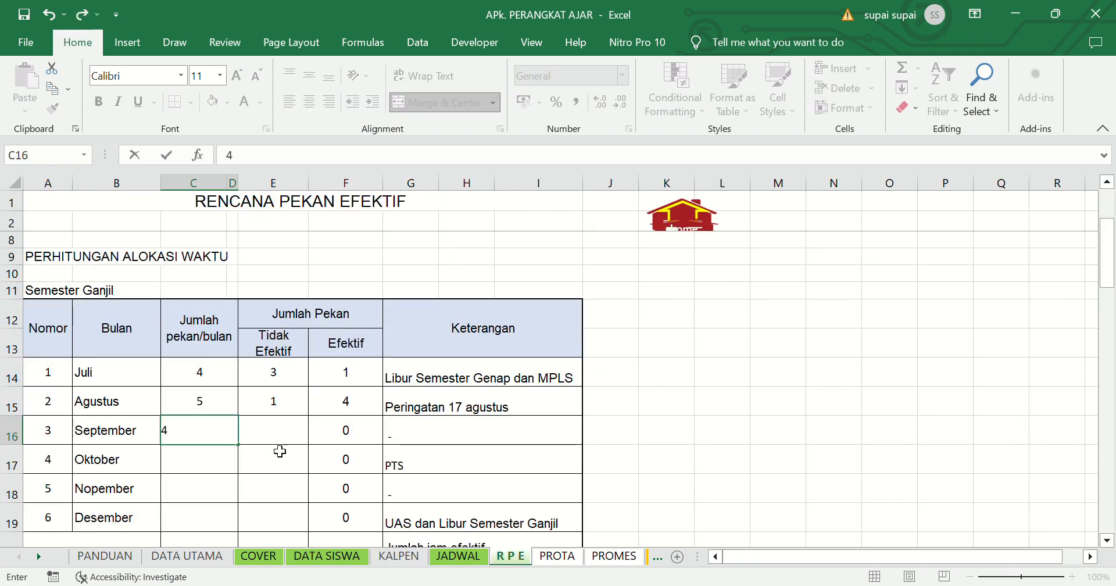
left_click(280, 440)
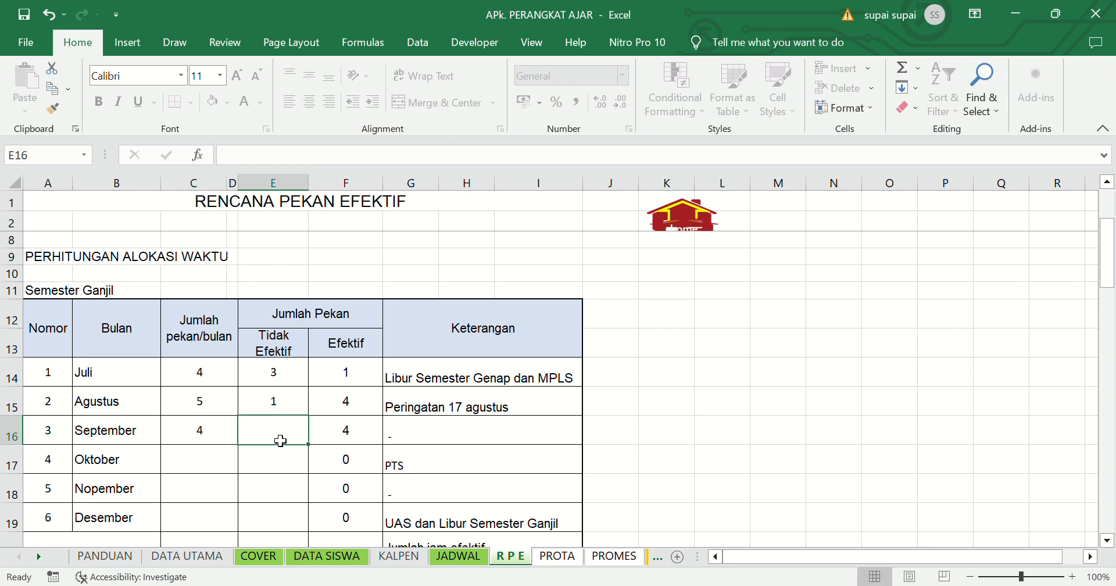
type("0")
left_click(370, 483)
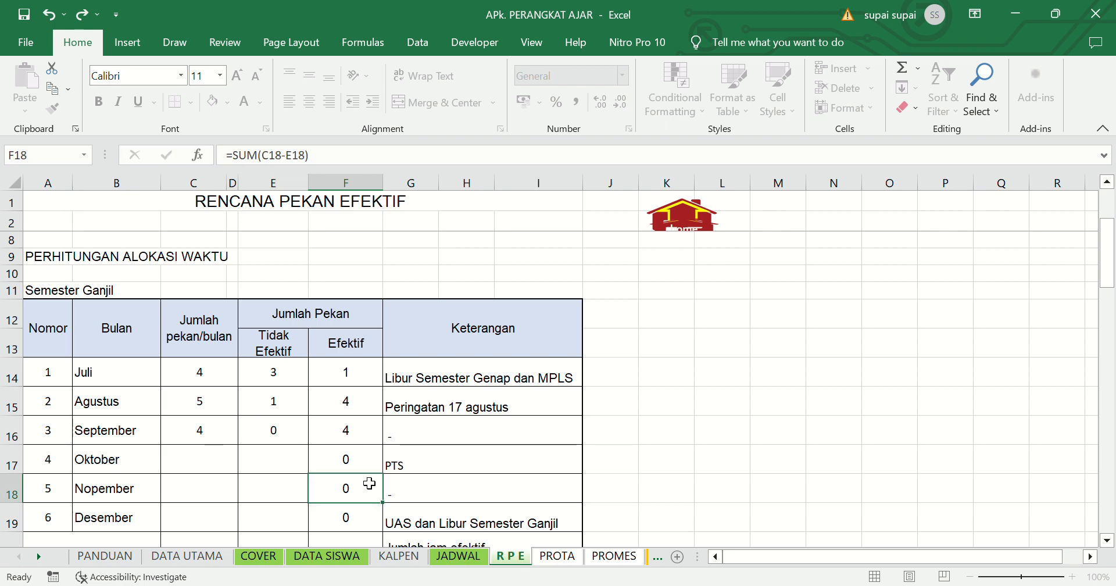
left_click(196, 468)
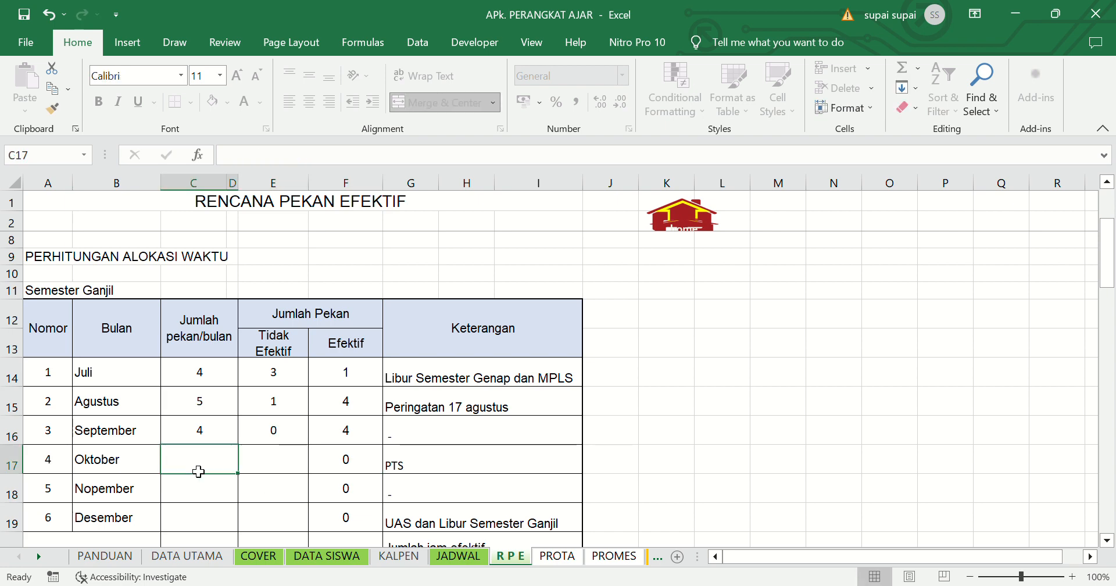
- Consult the Oktober 2023 calendar on the KALPEN sheet, and fill in Oktober on R P E with 4 weeks in total and 1 Tidak Efektif
left_click(398, 556)
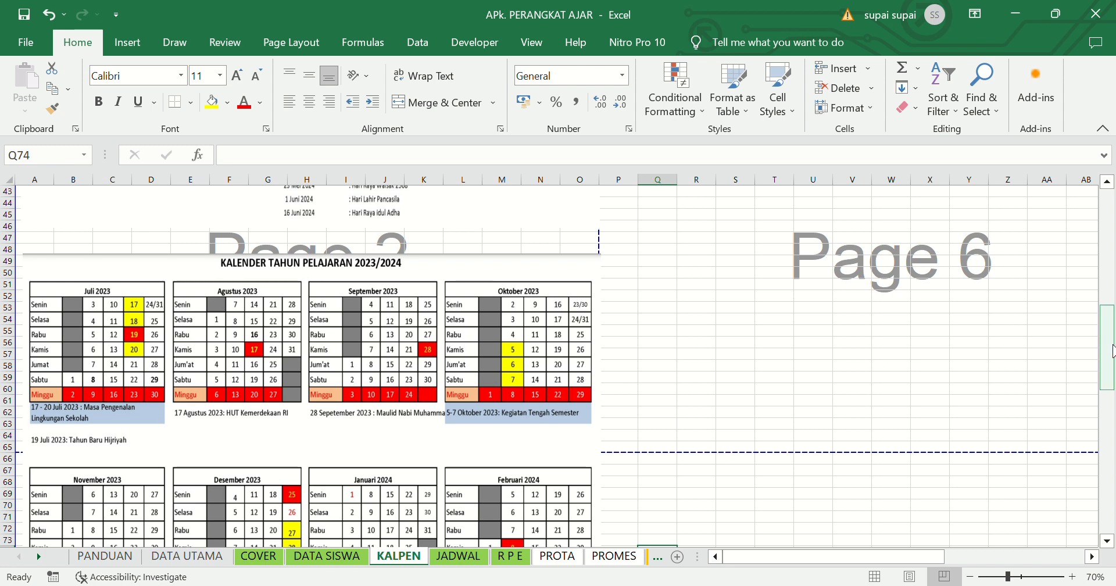
left_click_drag(1111, 349, 1111, 256)
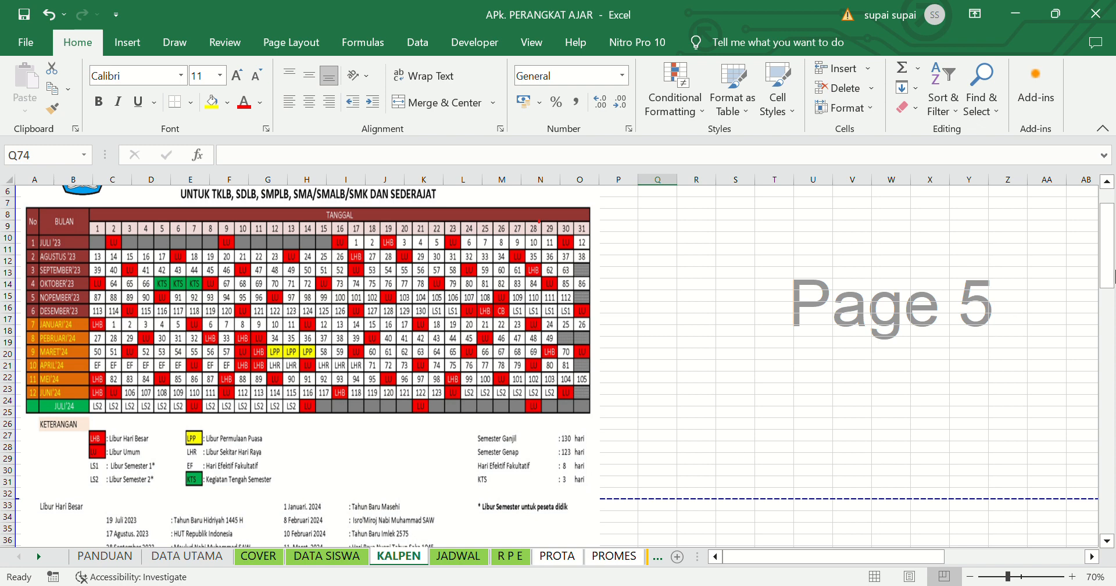
left_click_drag(1110, 251, 1107, 363)
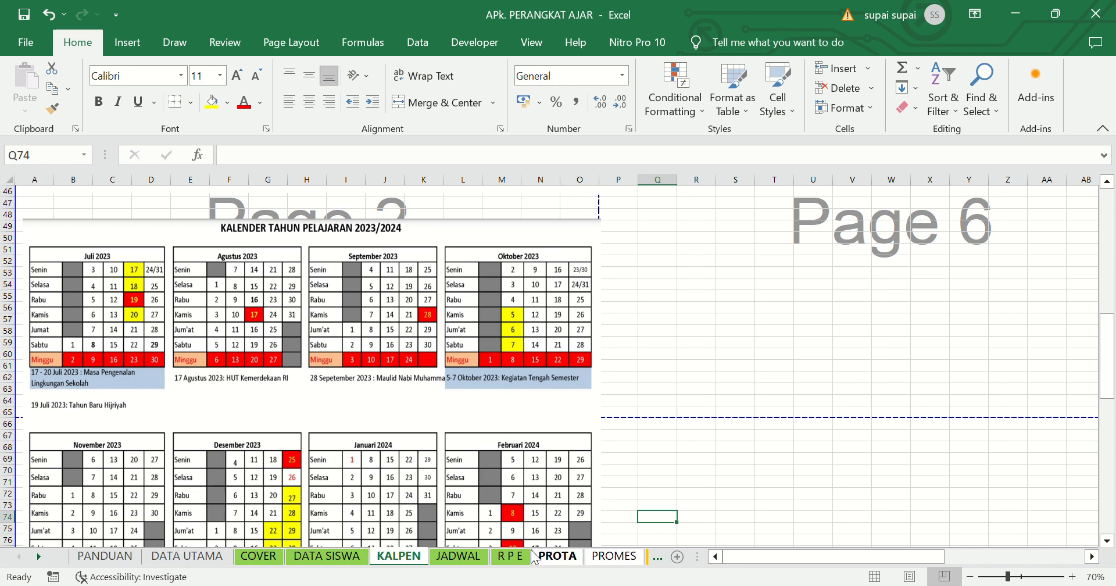
left_click(510, 556)
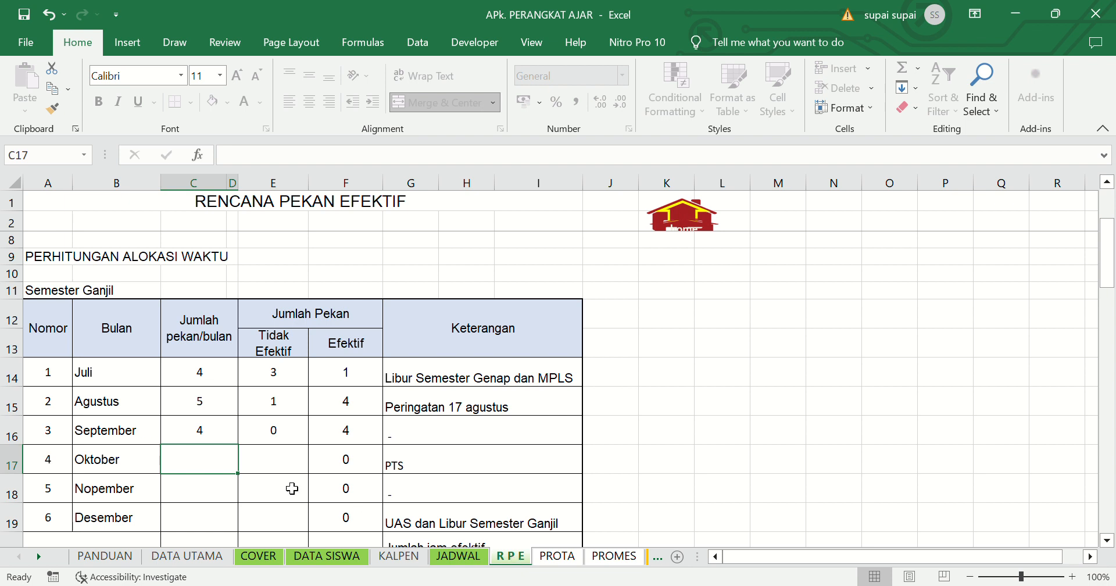
type("4")
key("Tab")
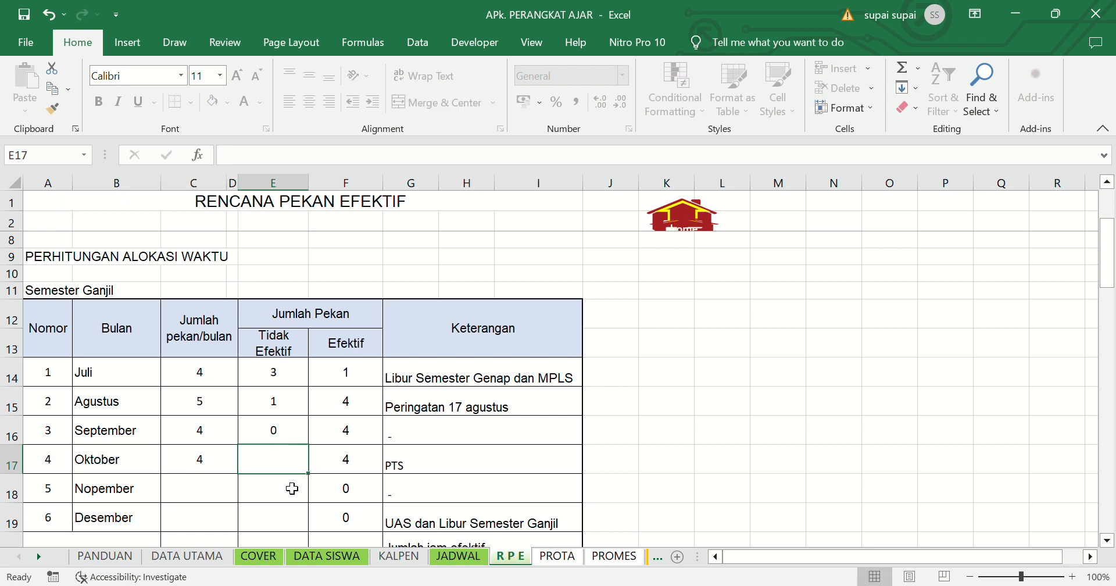
type("1")
key("Tab")
key("Tab")
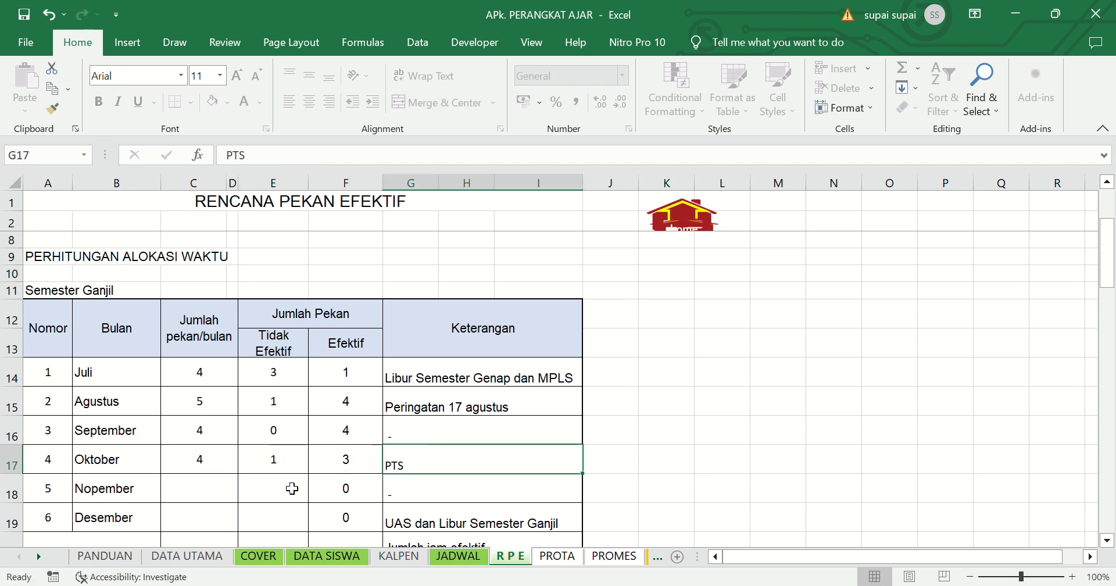
- Examine the November 2023 calendar on the KALPEN sheet to determine the number of weeks for Nopember
key("Down")
key("Left")
key("Left")
key("Left")
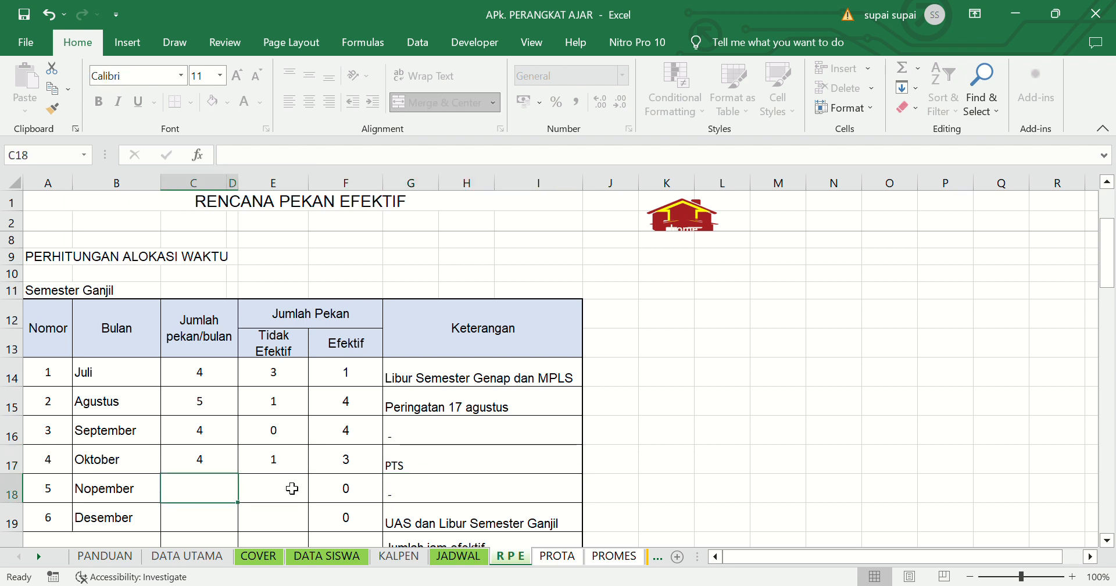
left_click(420, 559)
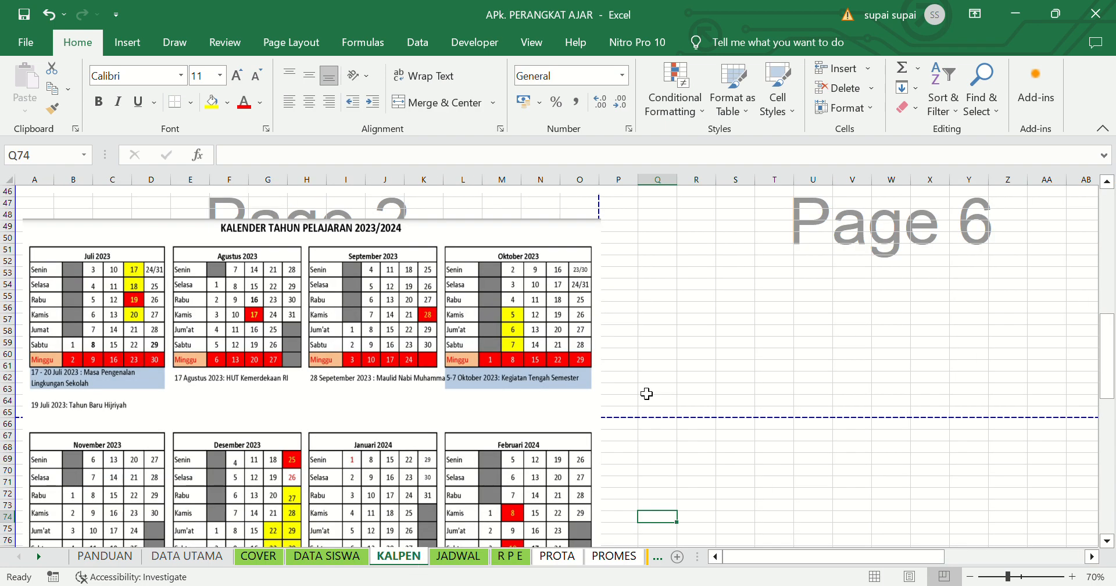
left_click(685, 378)
key("Down")
key("Down")
key("Down")
key("Down")
key("Down")
key("Down")
key("Down")
key("Down")
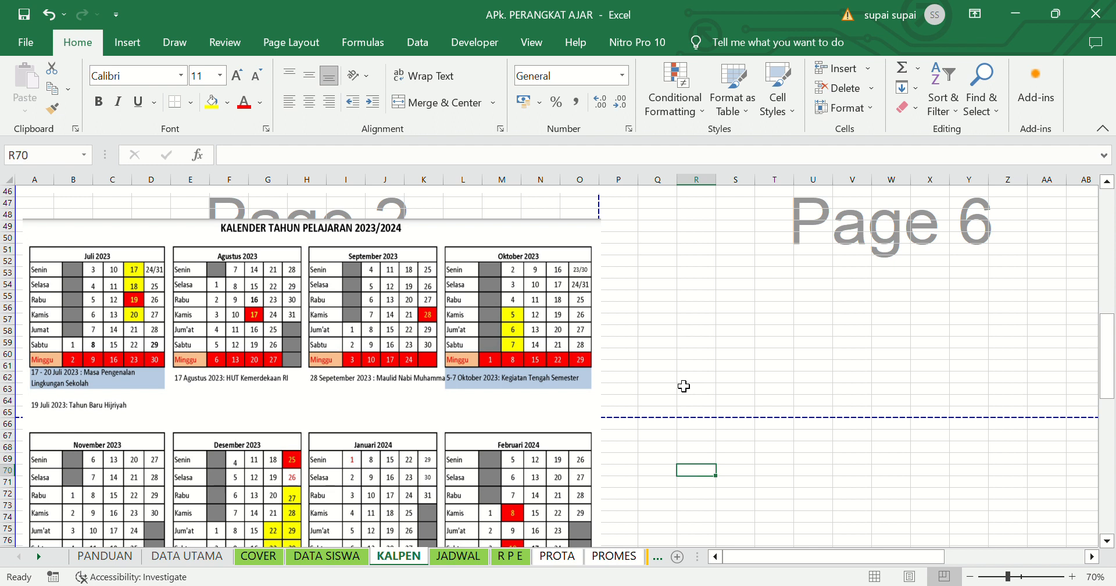
key("Down")
key("Down")
key("Down")
key("Down")
key("Down")
key("Down")
key("Down")
key("Down")
key("Down")
key("Down")
key("Down")
key("Down")
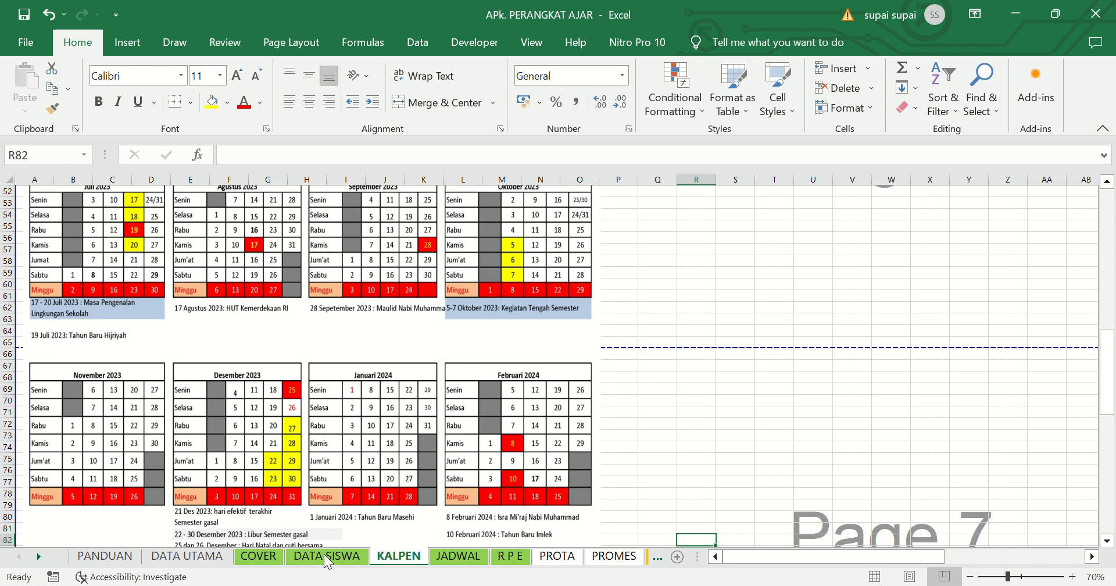
- Fill in Nopember on the R P E sheet with 5 weeks in total and 0 Tidak Efektif weeks, checking the KALPEN effective-day table
left_click(512, 558)
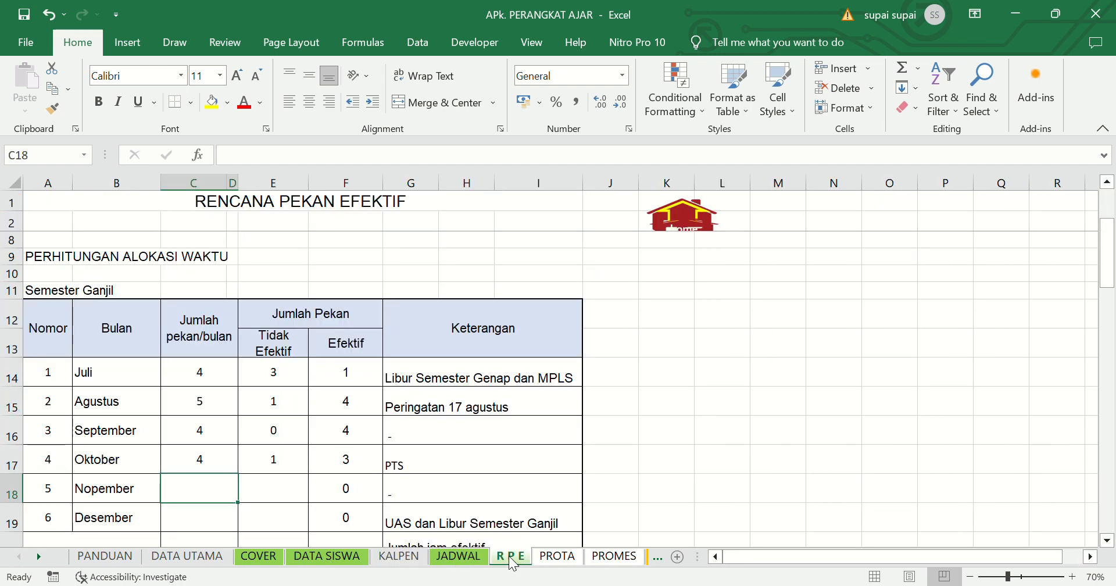
type("5")
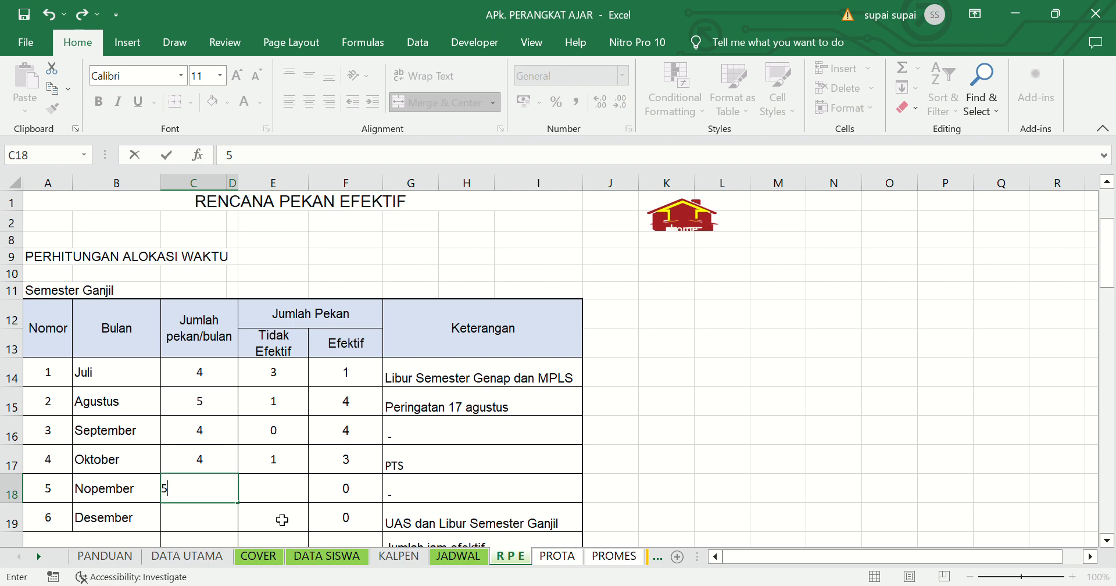
left_click(281, 519)
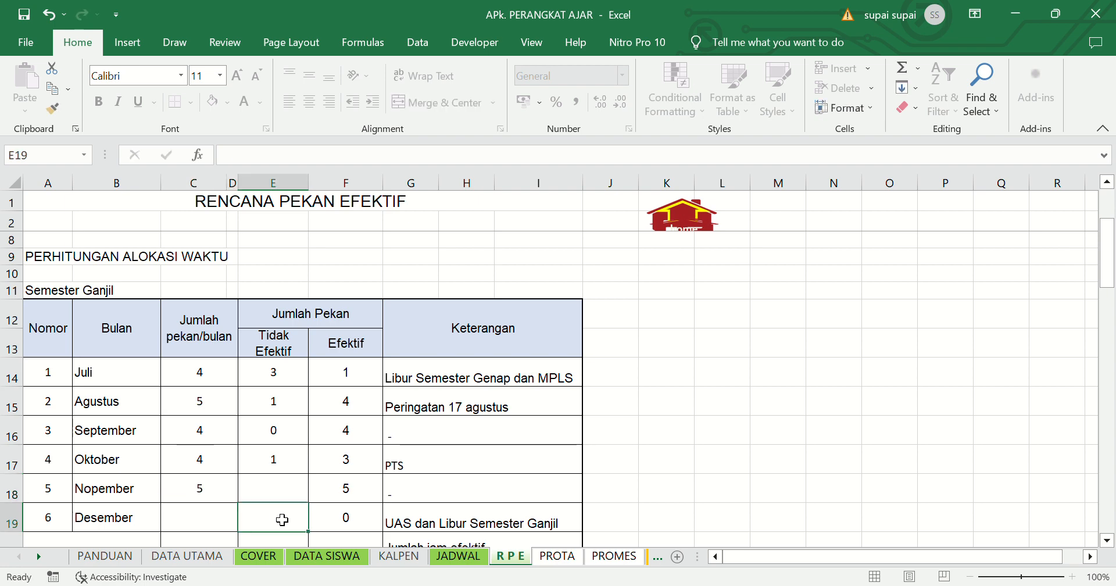
left_click(400, 557)
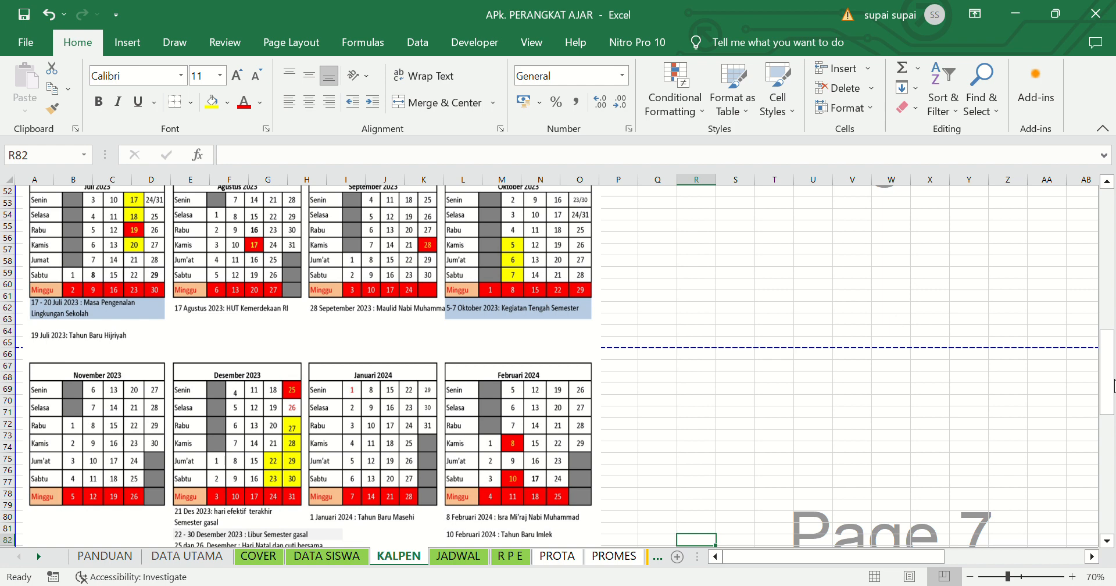
left_click_drag(1108, 400, 1109, 238)
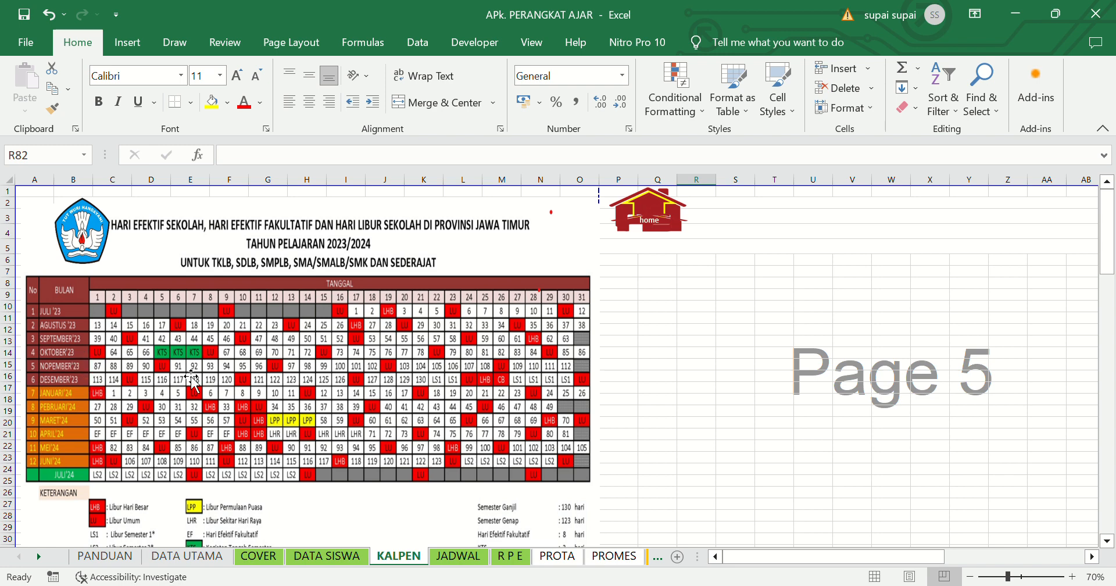
left_click(503, 559)
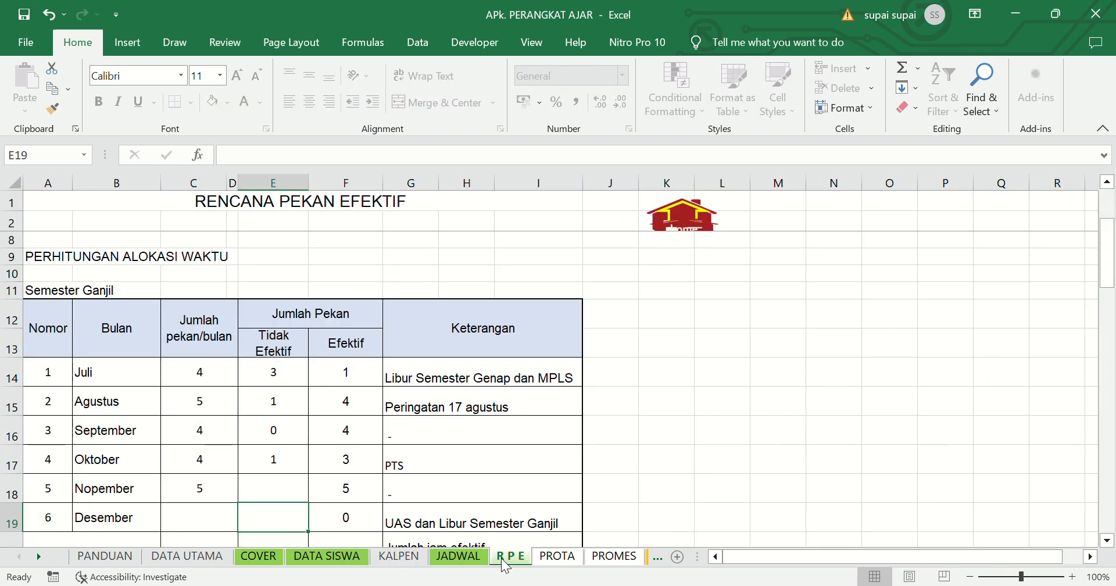
left_click(287, 496)
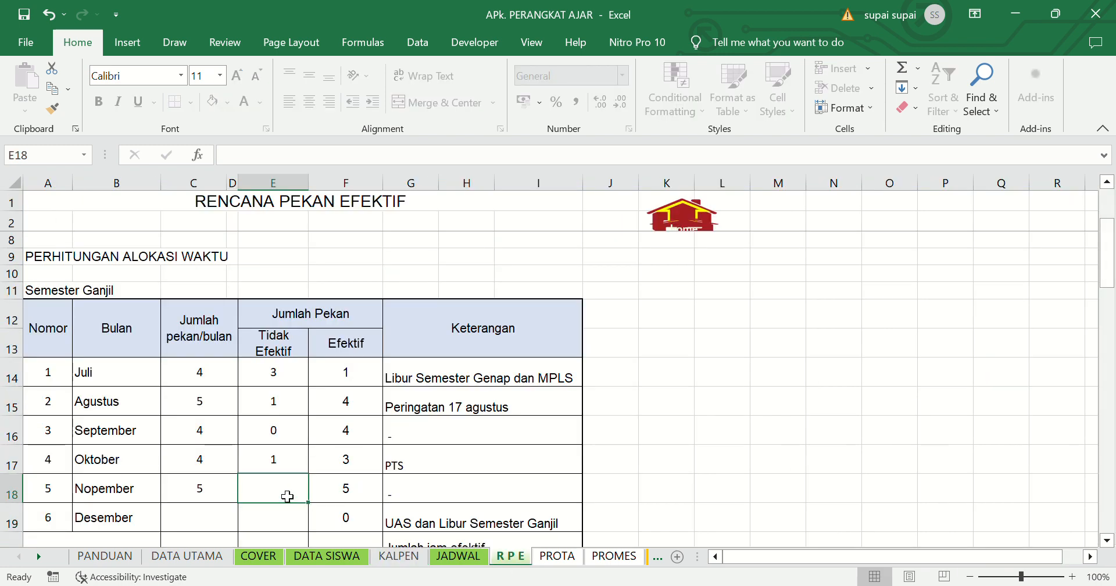
type("0")
key("Return")
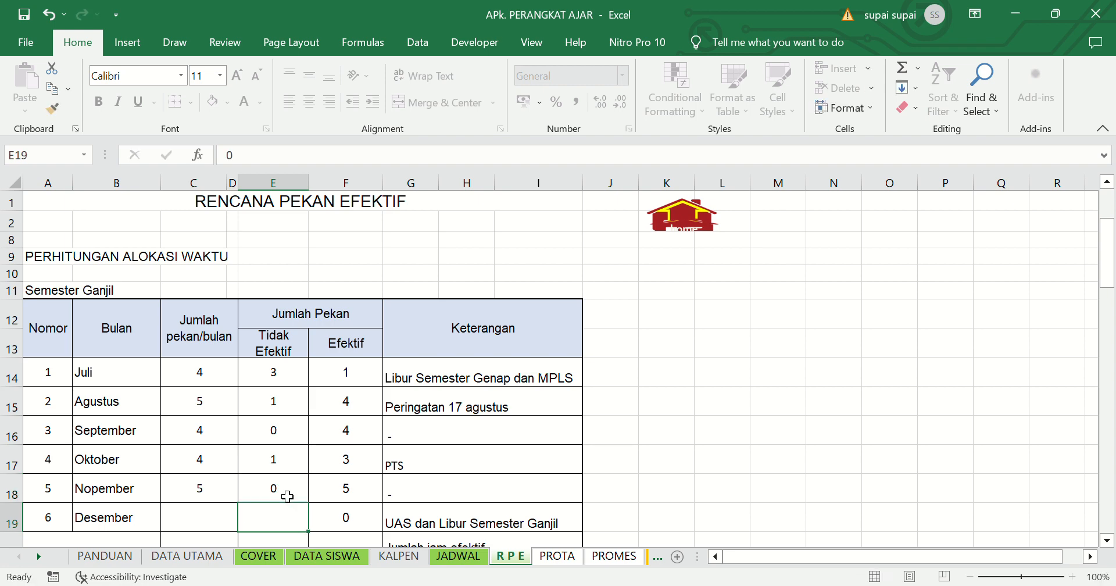
- Consult the Desember 2023 dates on the KALPEN sheet, and fill in Desember on R P E with 4 weeks in total and 3 Tidak Efektif
key("Left")
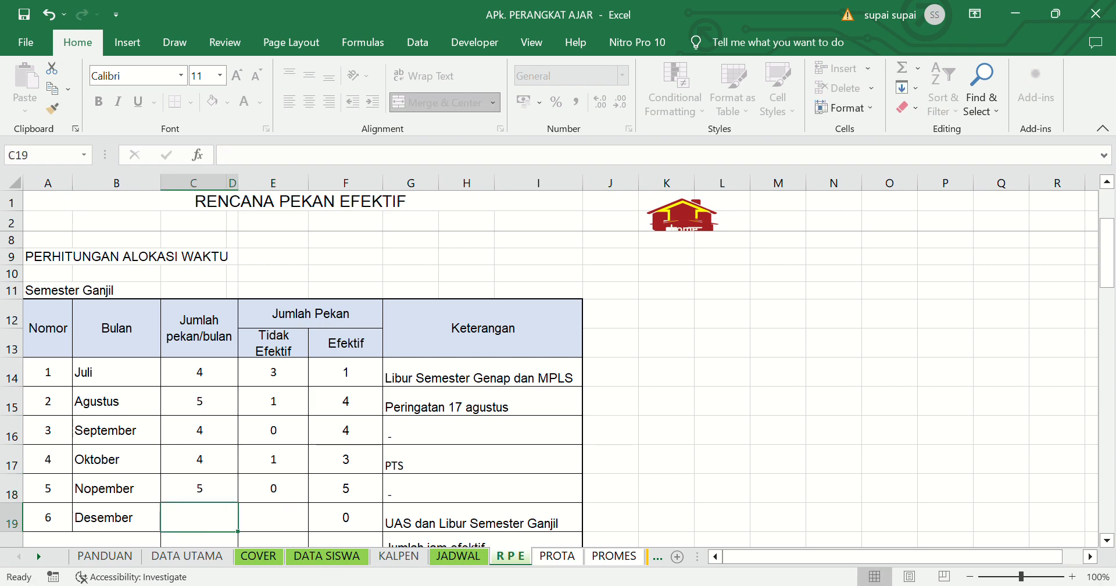
left_click(389, 557)
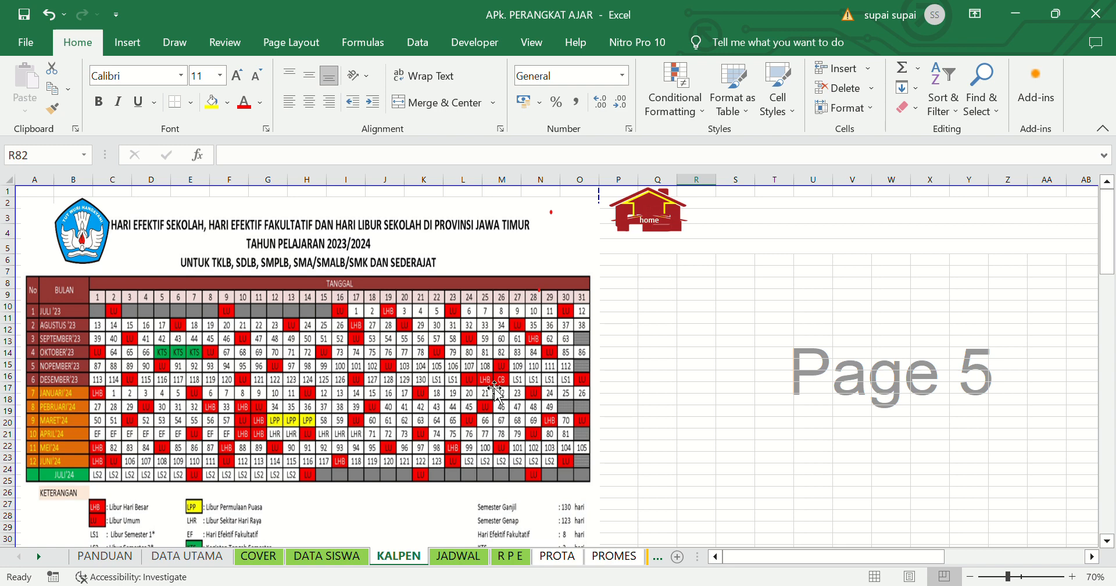
left_click_drag(1107, 250, 1107, 293)
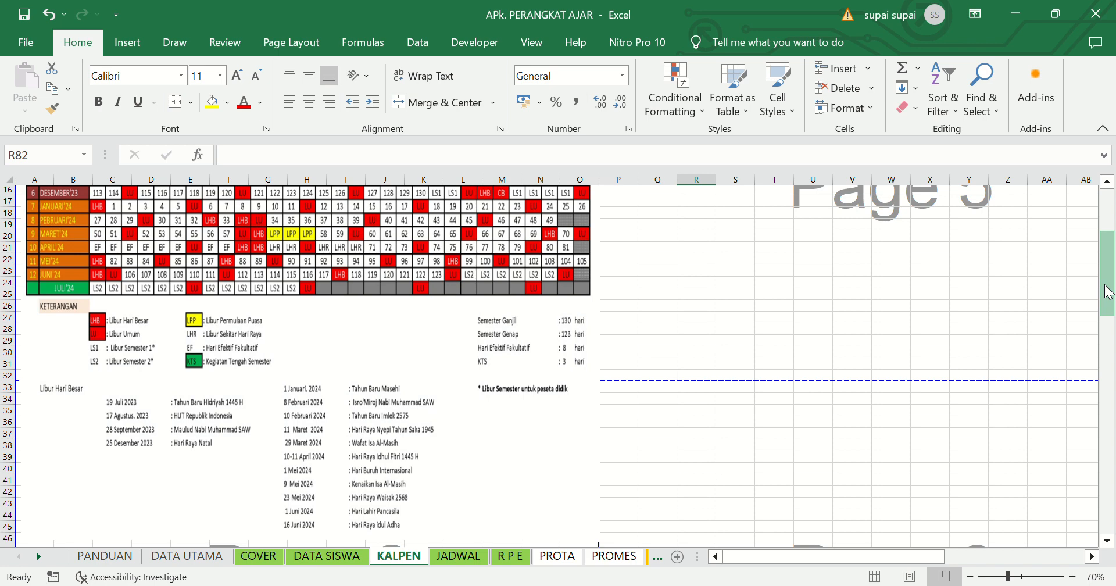
left_click_drag(1109, 293, 1110, 394)
scroll(1062, 399, "down", 2)
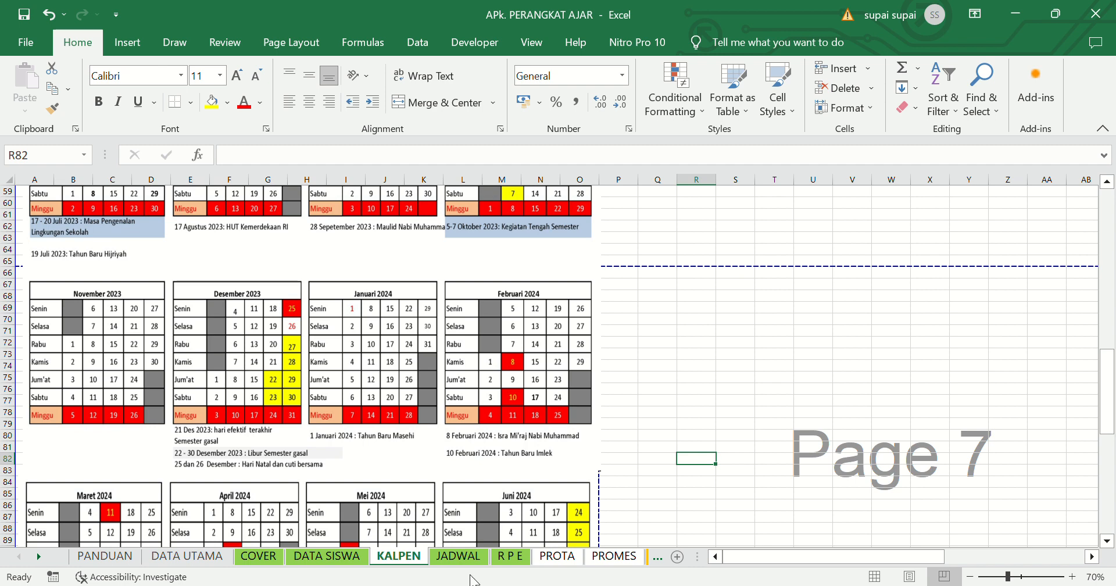
left_click(508, 557)
type("4")
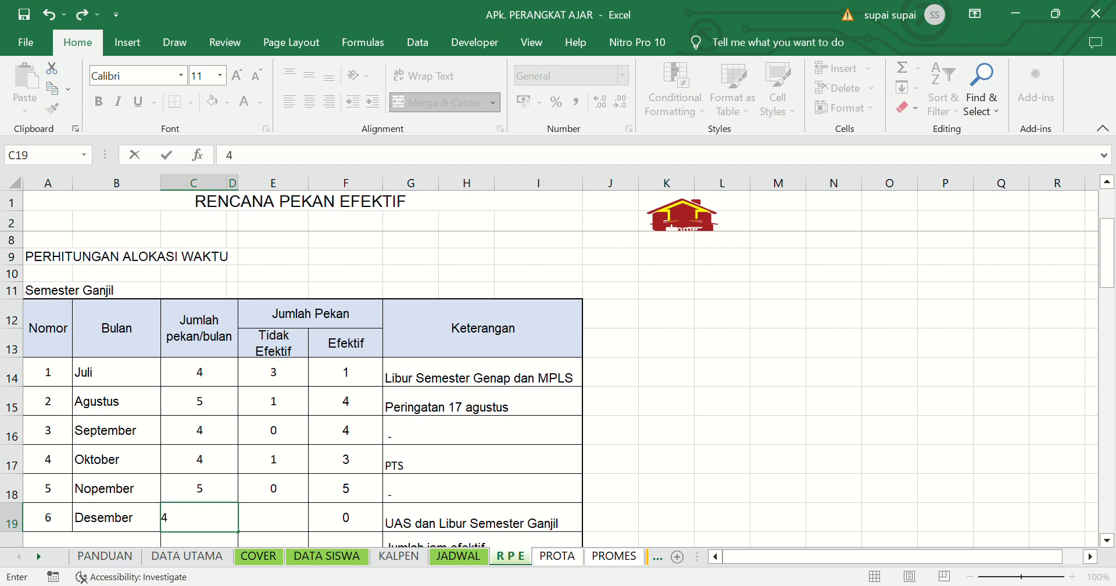
left_click(283, 524)
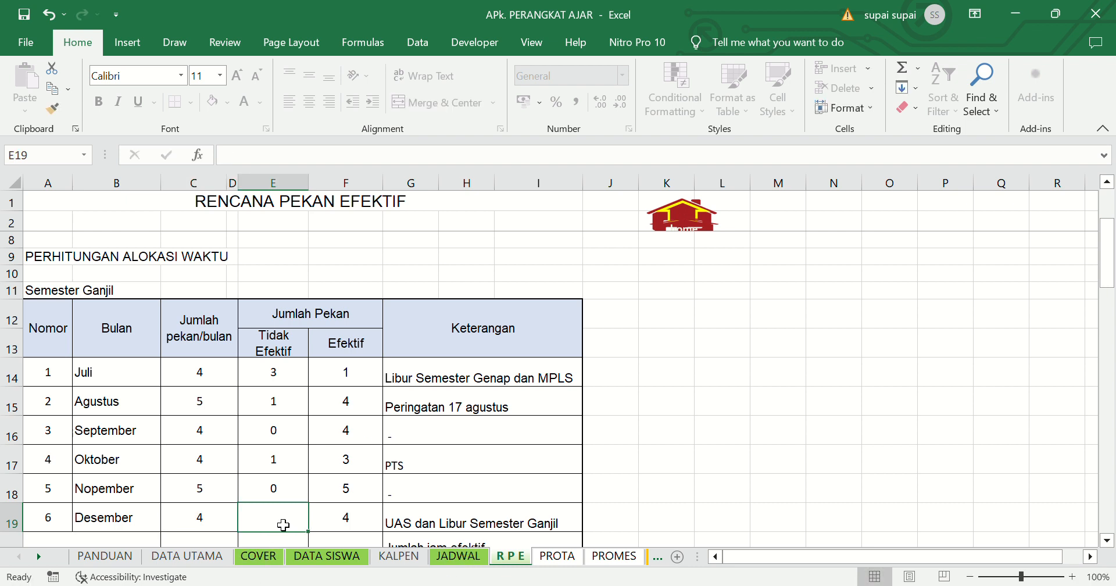
type("3")
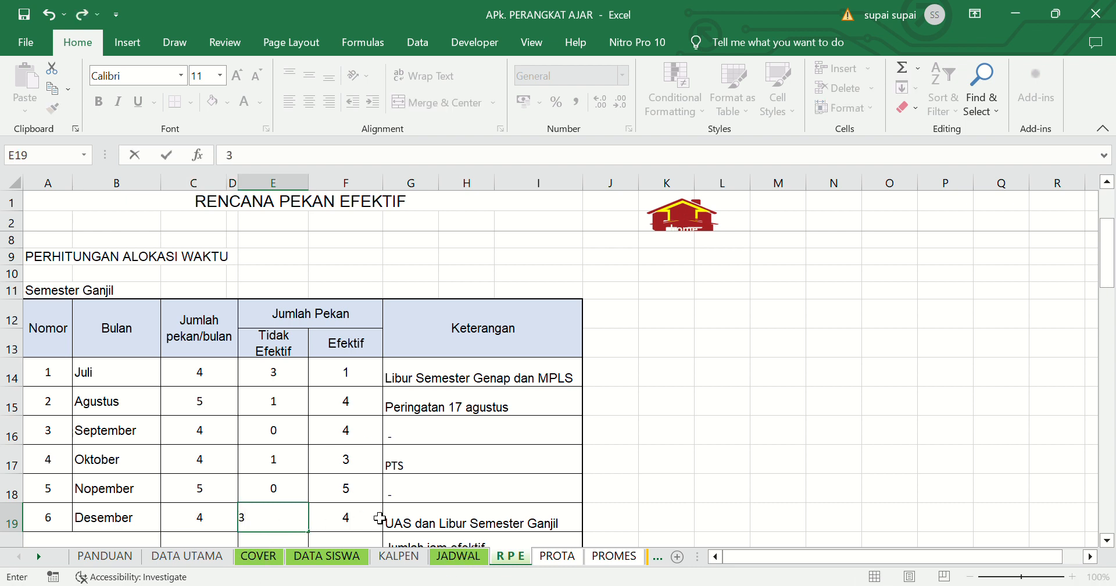
left_click(428, 526)
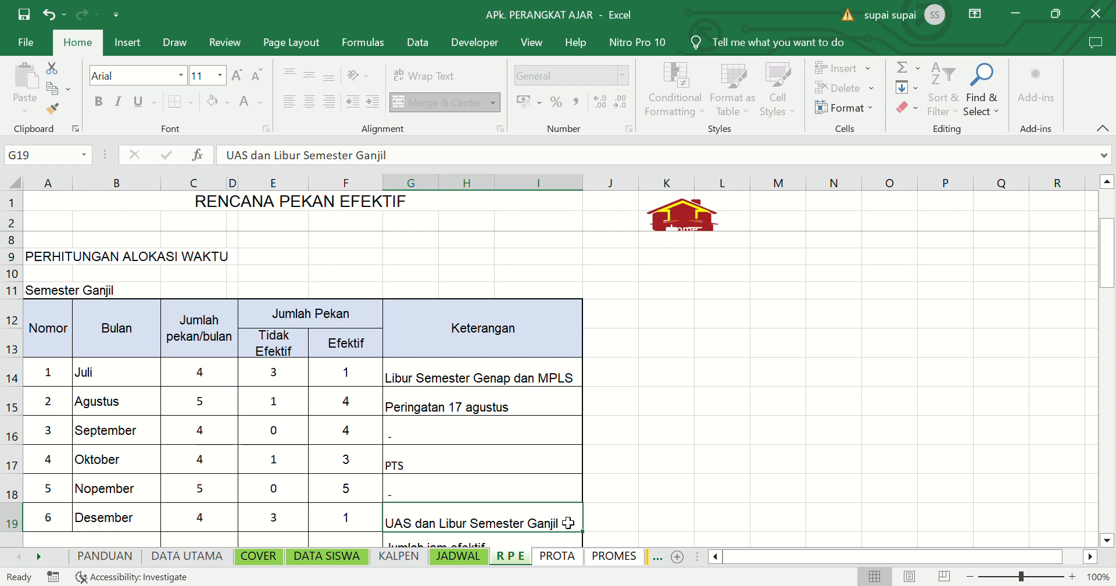
- Review the Jumlah row of the Semester Ganjil table, including its note on effective teaching hours
key("Down")
key("Down")
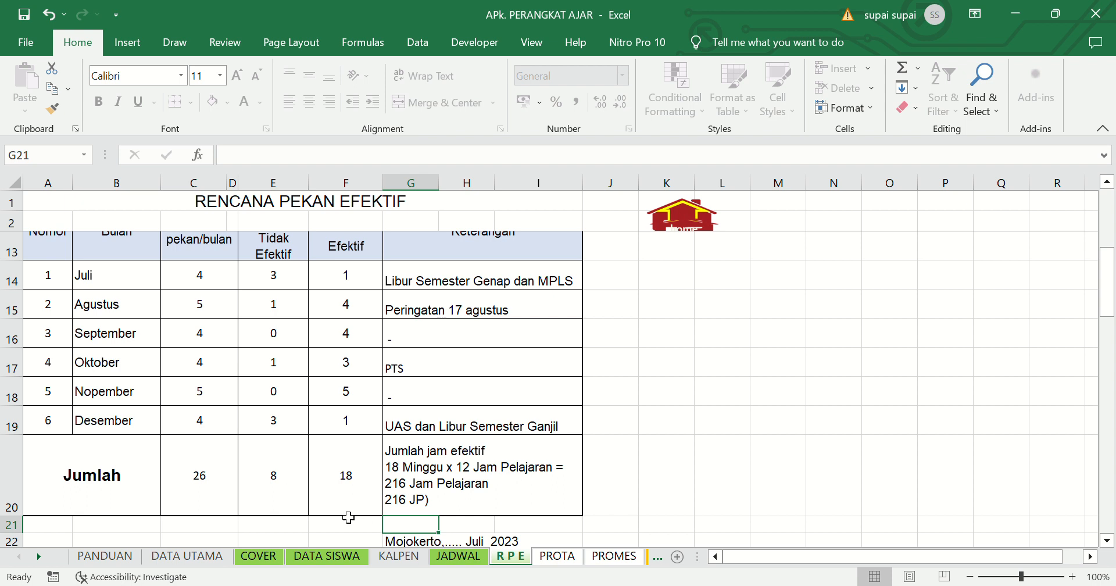
left_click(400, 472)
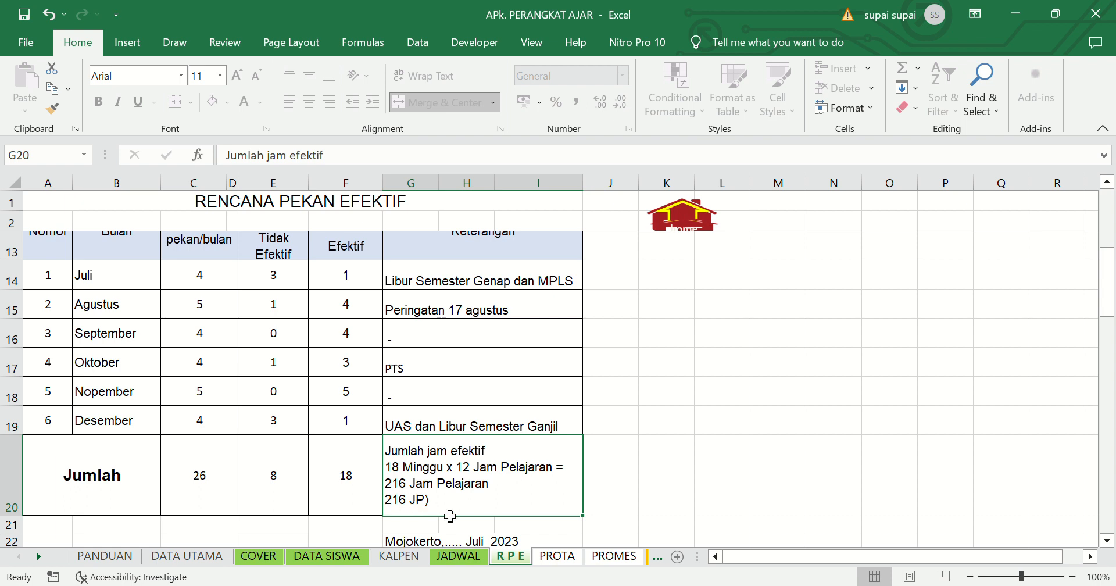
left_click(616, 507)
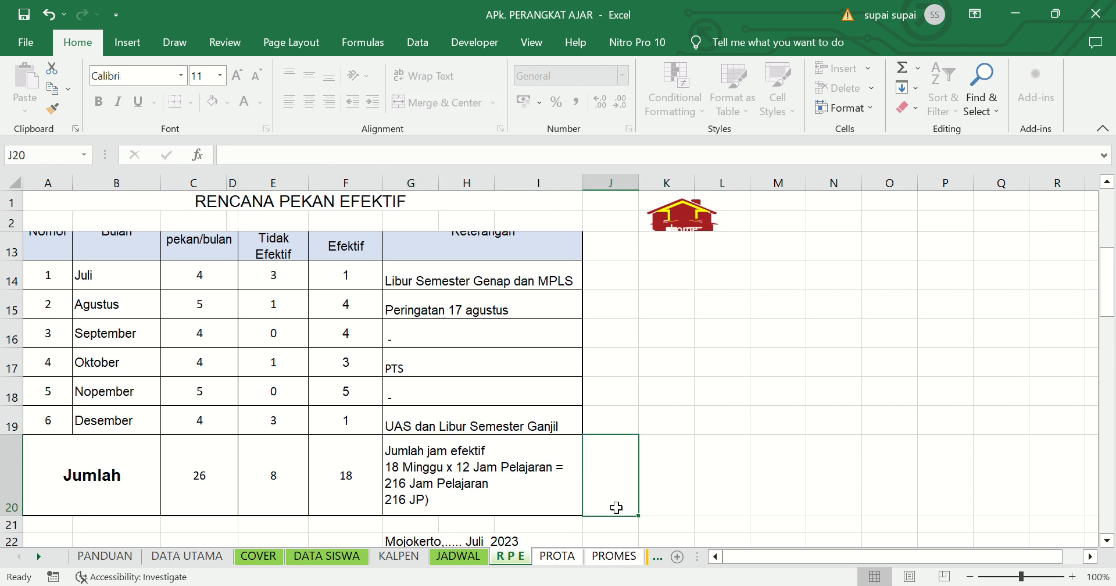
- Look through the Semester Ganjil signature block and the second-semester header down to the monthly rows of the Semester Genap table
key("Down")
key("Down")
key("Down")
key("Down")
key("Down")
key("Down")
key("Down")
key("Down")
key("Down")
key("Down")
key("Down")
key("Down")
key("Down")
key("Down")
key("Down")
key("Down")
key("Down")
key("Down")
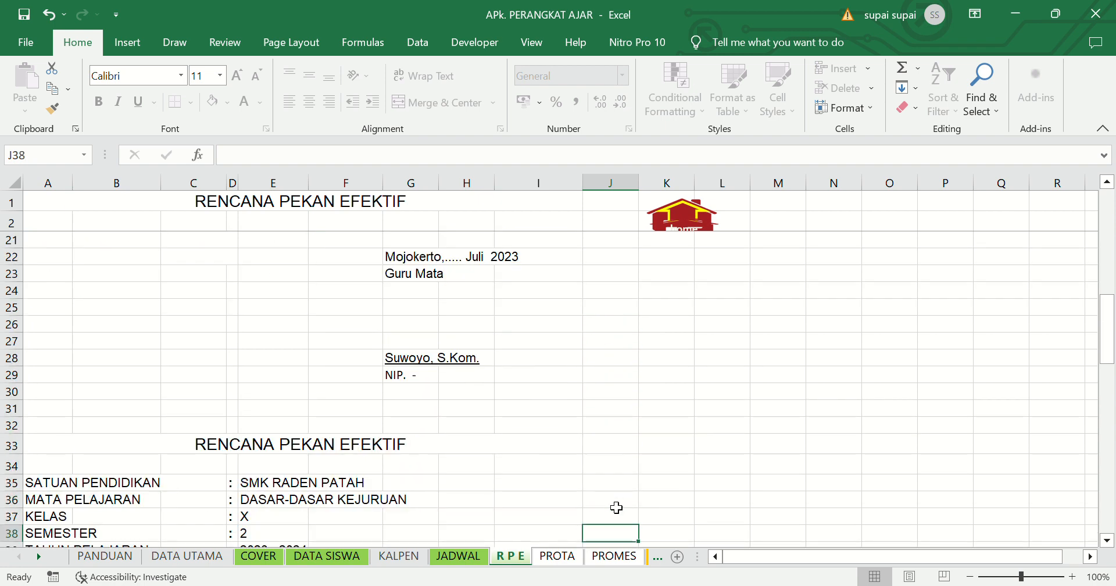
key("Down")
key("Down")
key("Down")
key("Down")
key("Down")
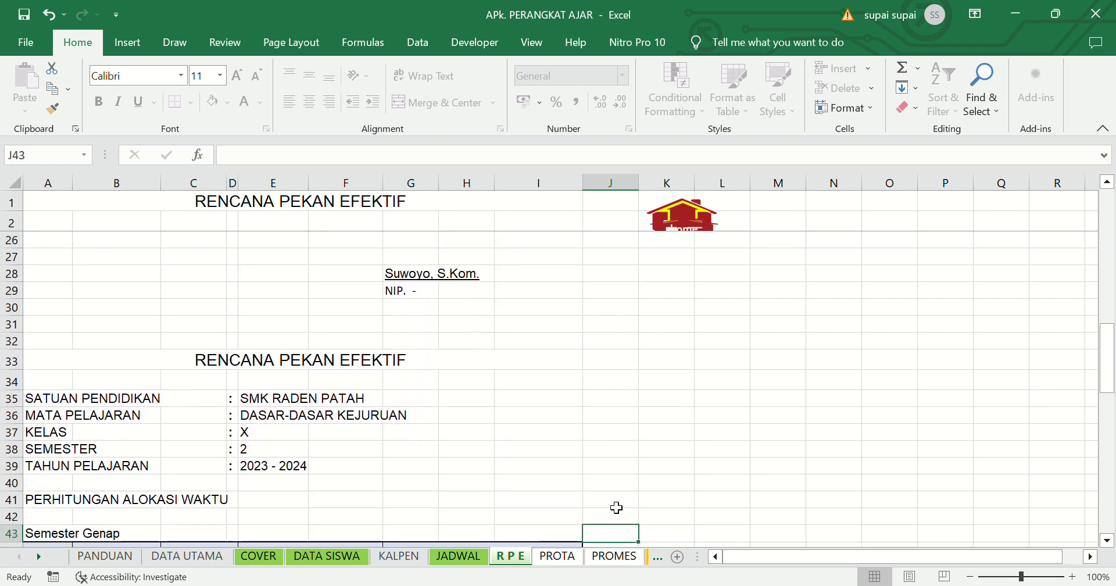
key("Down")
key("Down")
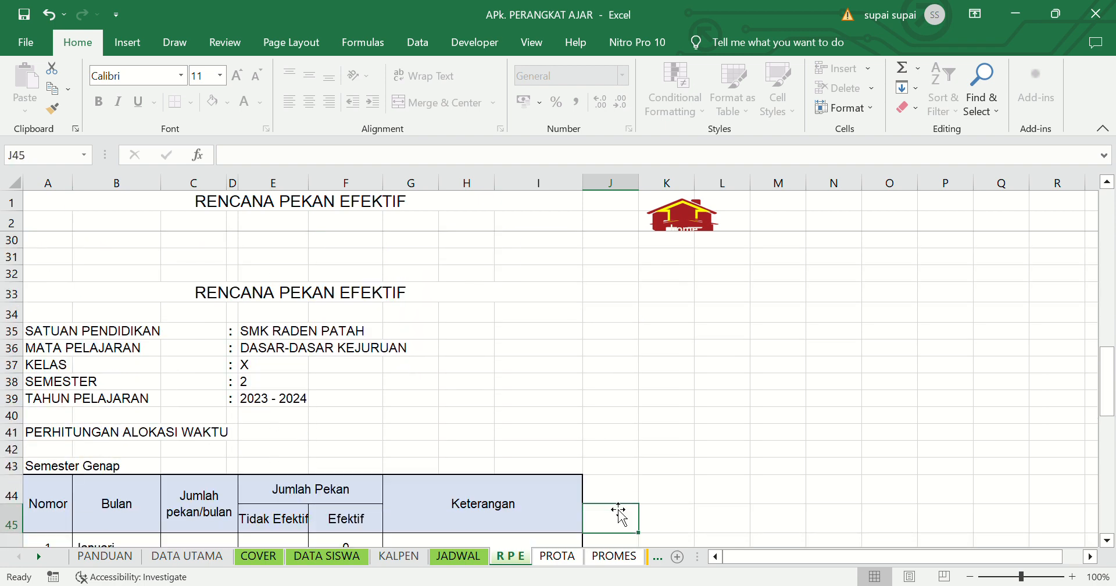
left_click(294, 381)
key("Down")
key("Down")
key("Down")
key("Down")
key("Down")
key("Down")
key("Down")
key("Down")
key("Down")
key("Down")
key("Down")
key("Down")
key("Down")
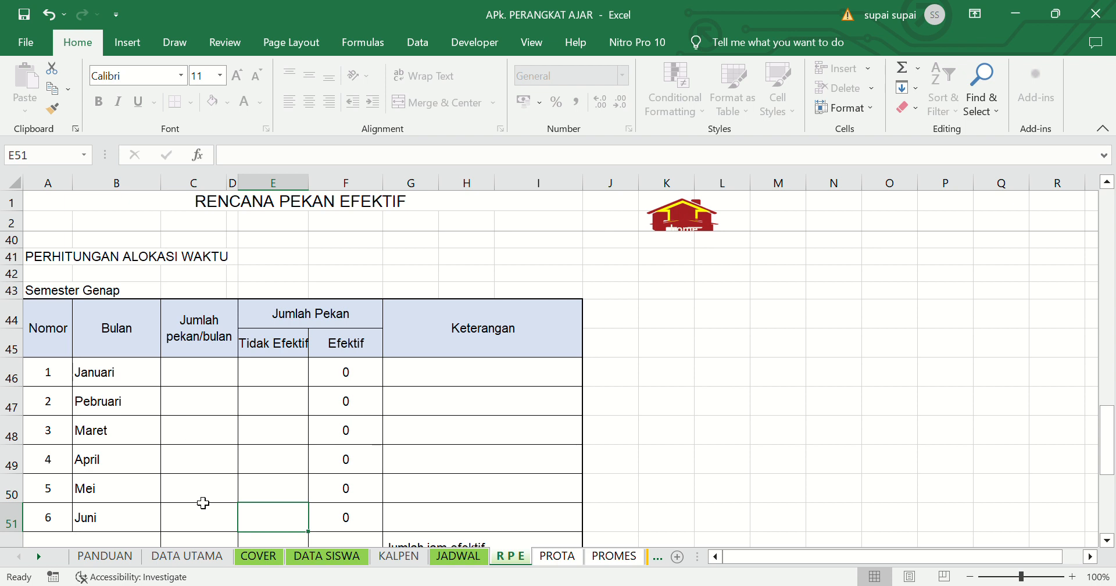
- Examine the Jumlah row, the effective-hours note and the signature block below the Semester Genap table
left_click(205, 527)
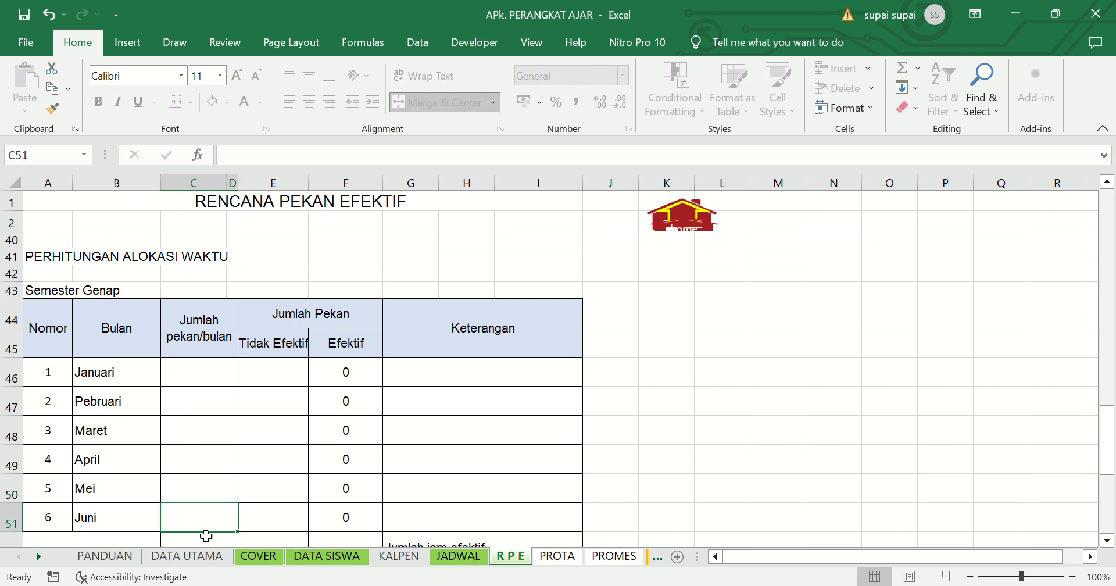
key("Down")
key("Down")
key("Down")
key("Down")
key("Down")
key("Down")
key("Down")
key("Down")
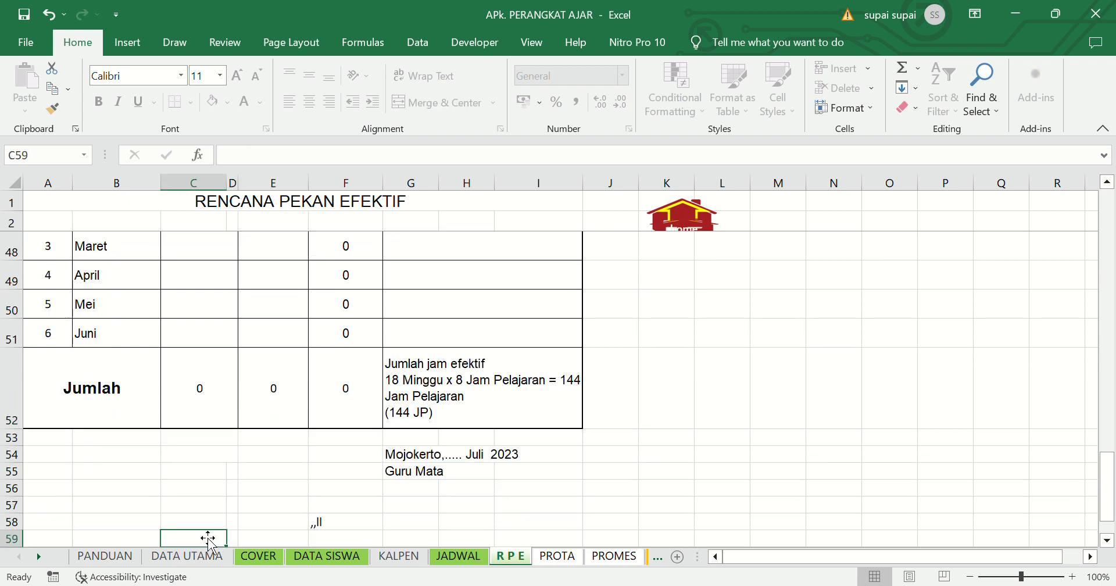
- Edit the effective-hours note in the Semester Genap Jumlah row so the multiplication reads 18 Minggu x 12 Jam Pelajaran
left_click(334, 408)
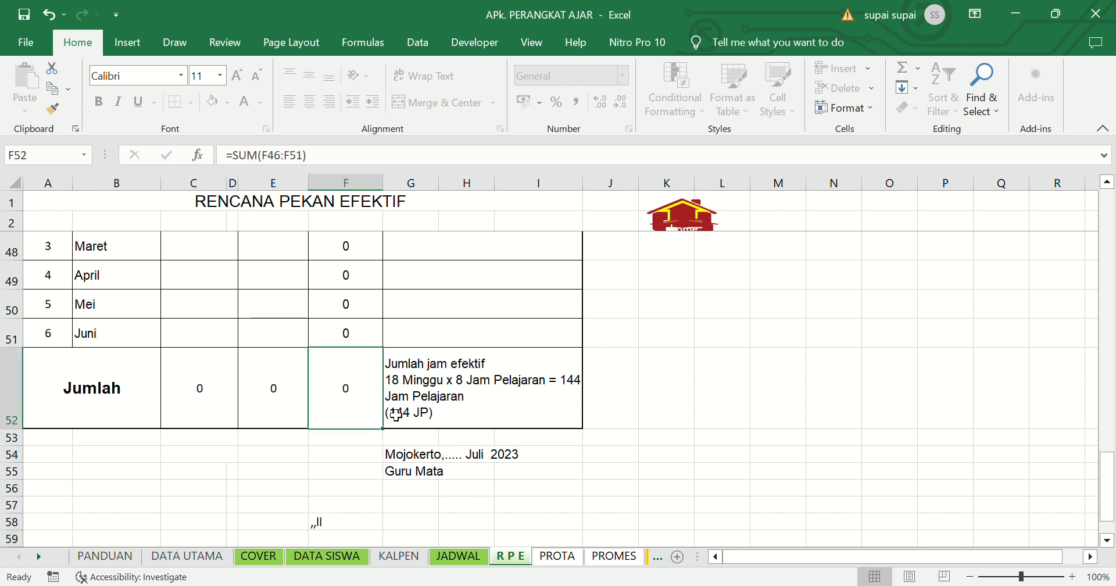
left_click(420, 387)
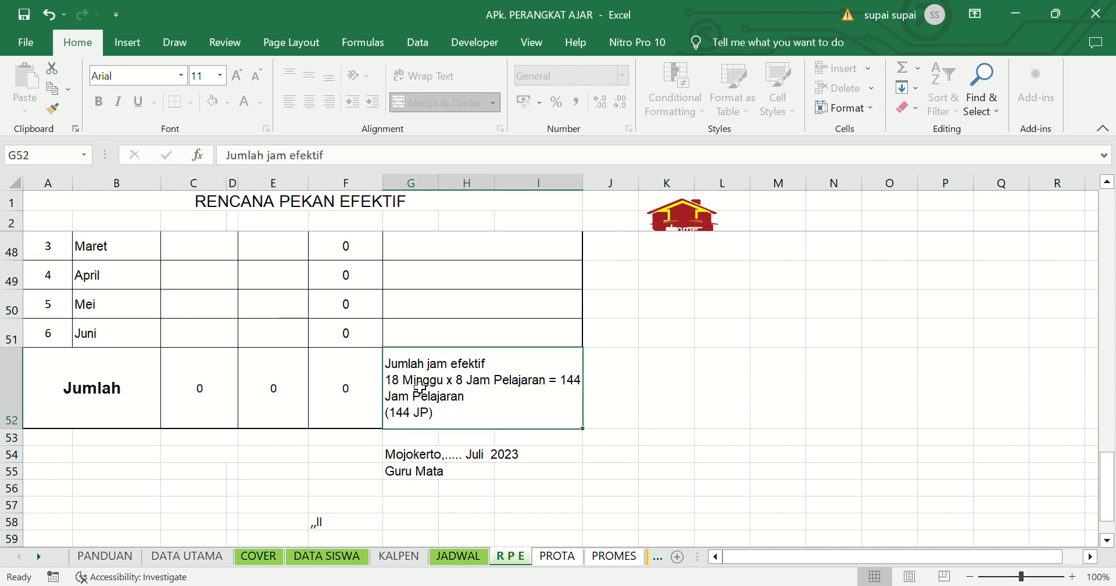
left_click(341, 162)
key("ctrl+End")
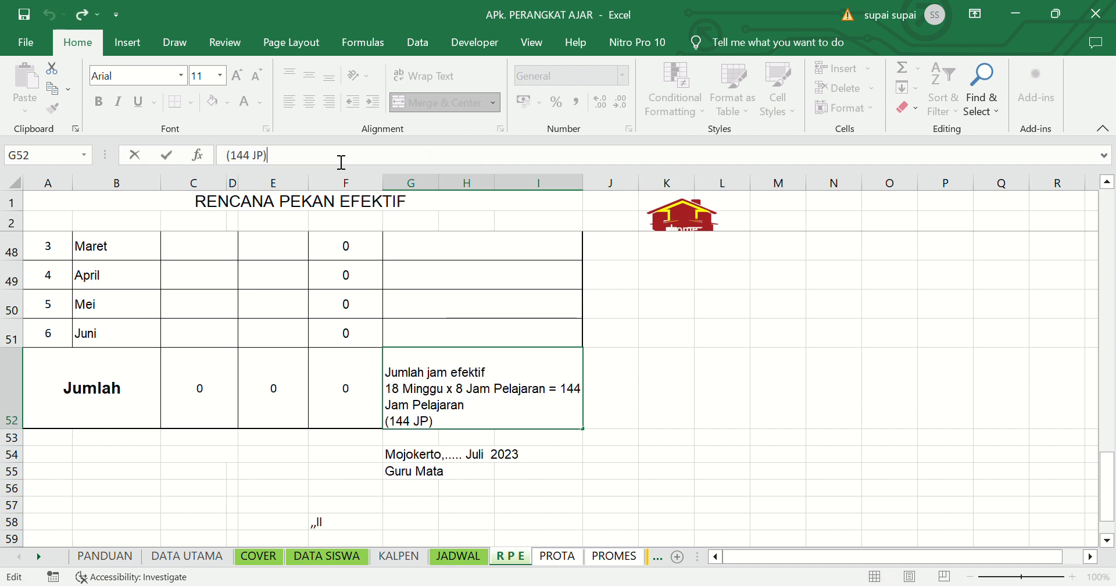
key("Up")
key("Up")
key("Down")
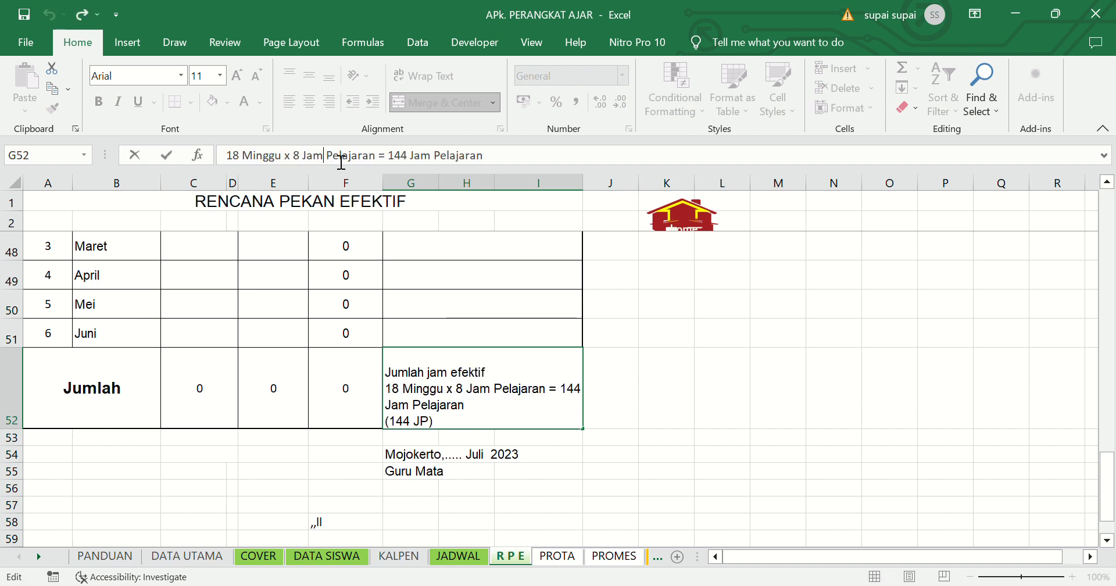
left_click(309, 163)
key("BackSpace")
type("12")
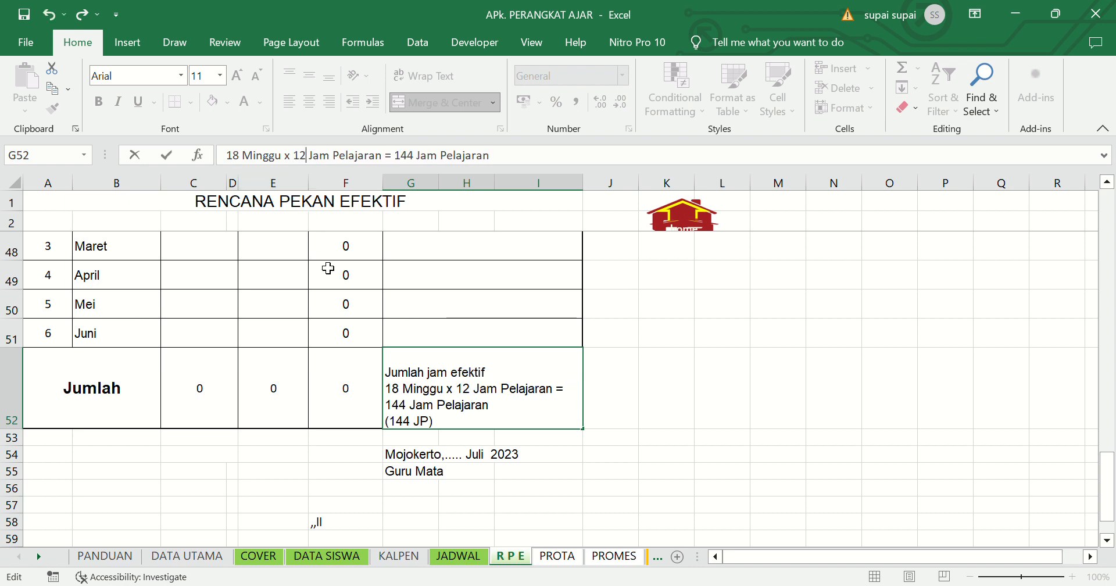
double_click(404, 400)
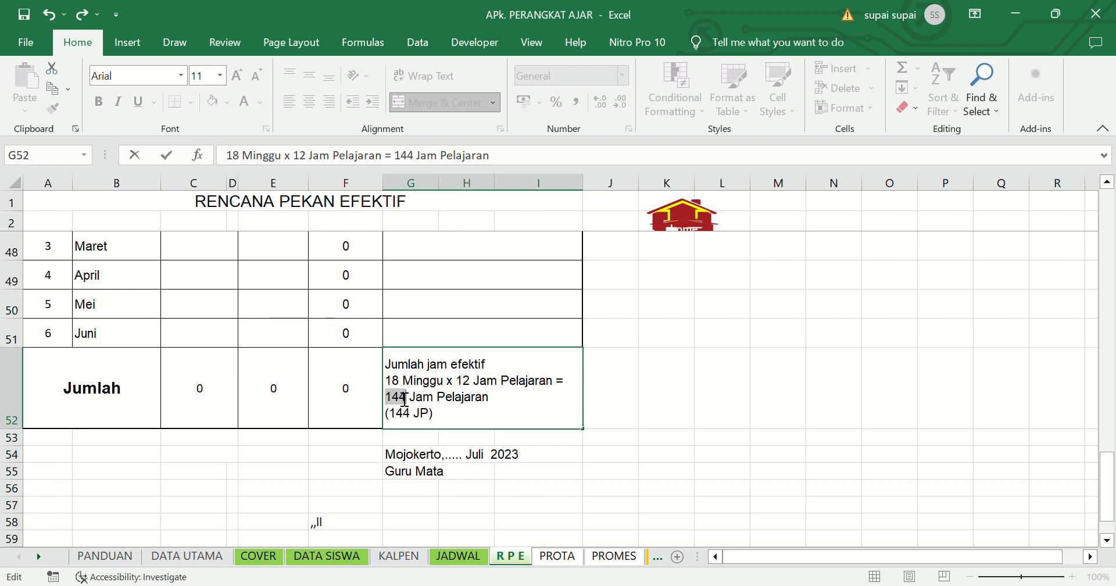
double_click(393, 381)
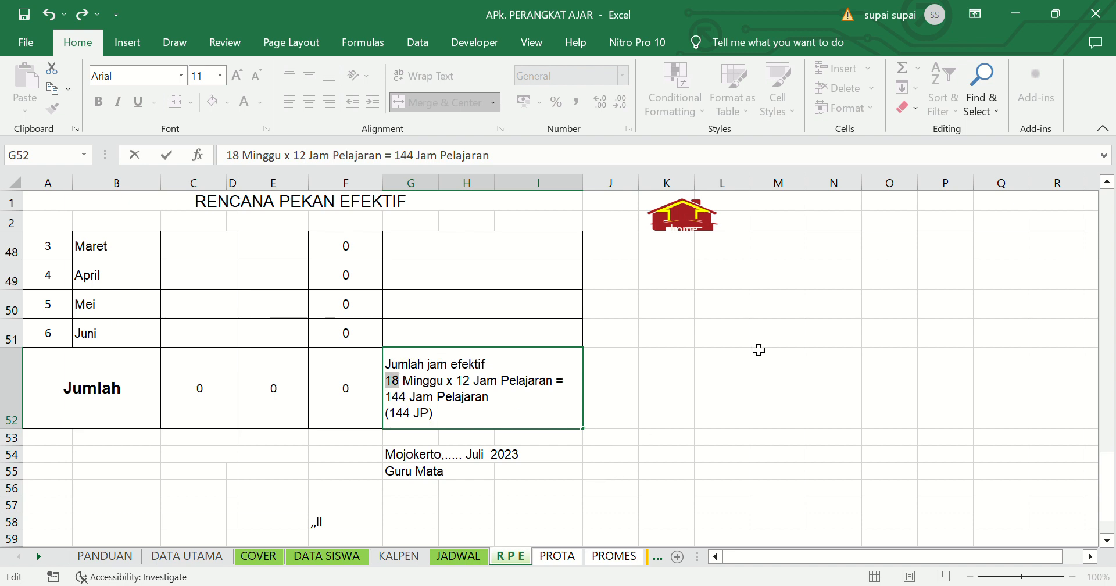
- Commit the edited note and return to the DATA UTAMA sheet through the sheet's home link
left_click(682, 239)
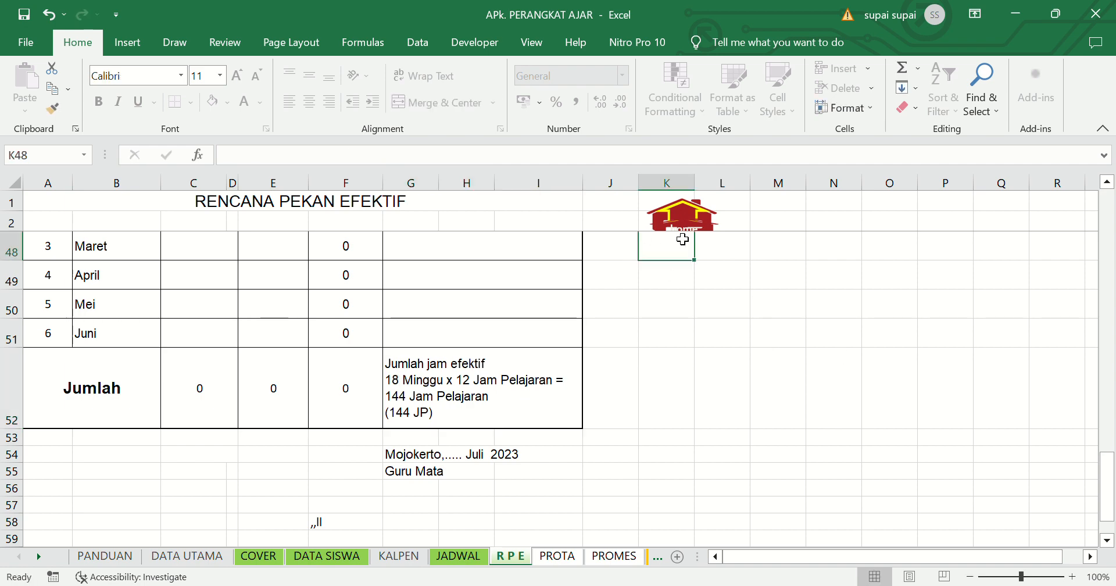
left_click(686, 227)
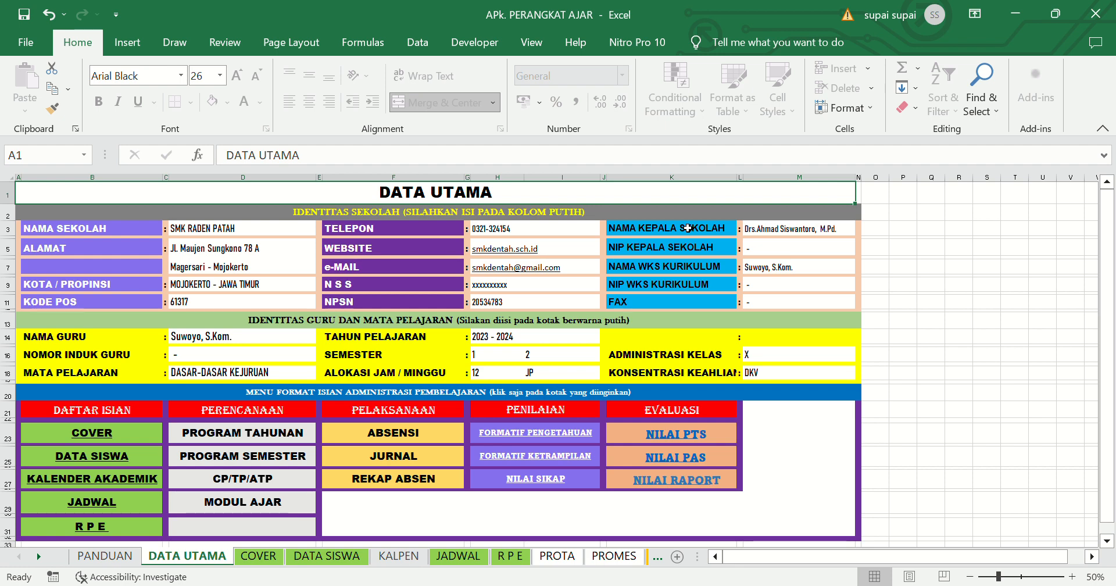